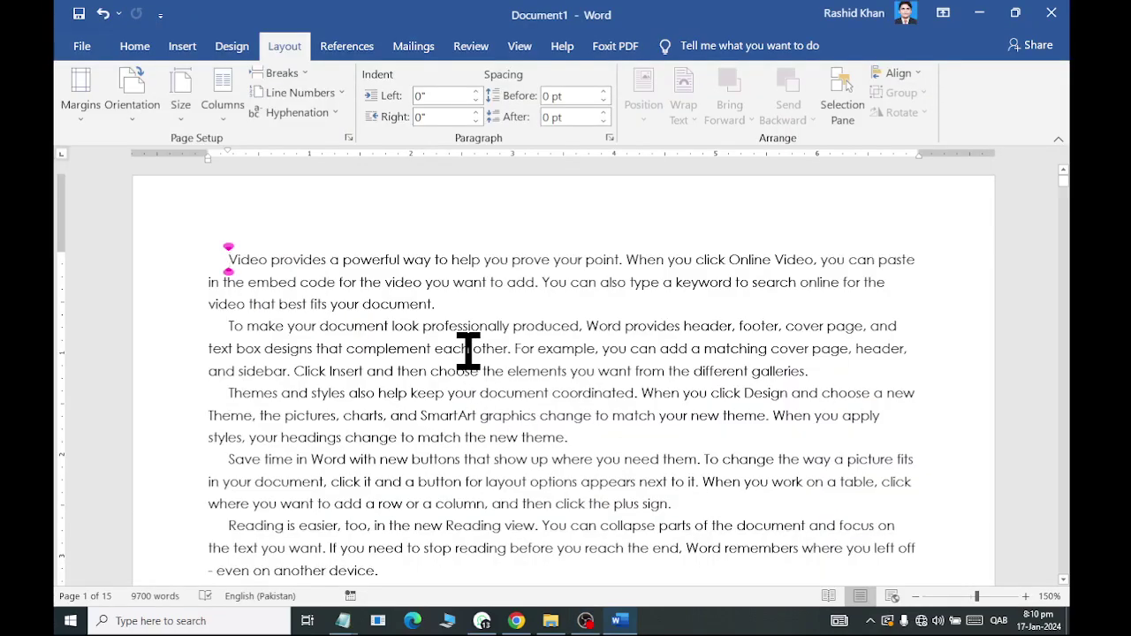
Step: Browse the 15-page Letter-size document, then display the list of paper sizes
scroll(468, 351, "down", 8)
scroll(469, 350, "down", 2)
scroll(468, 350, "down", 3)
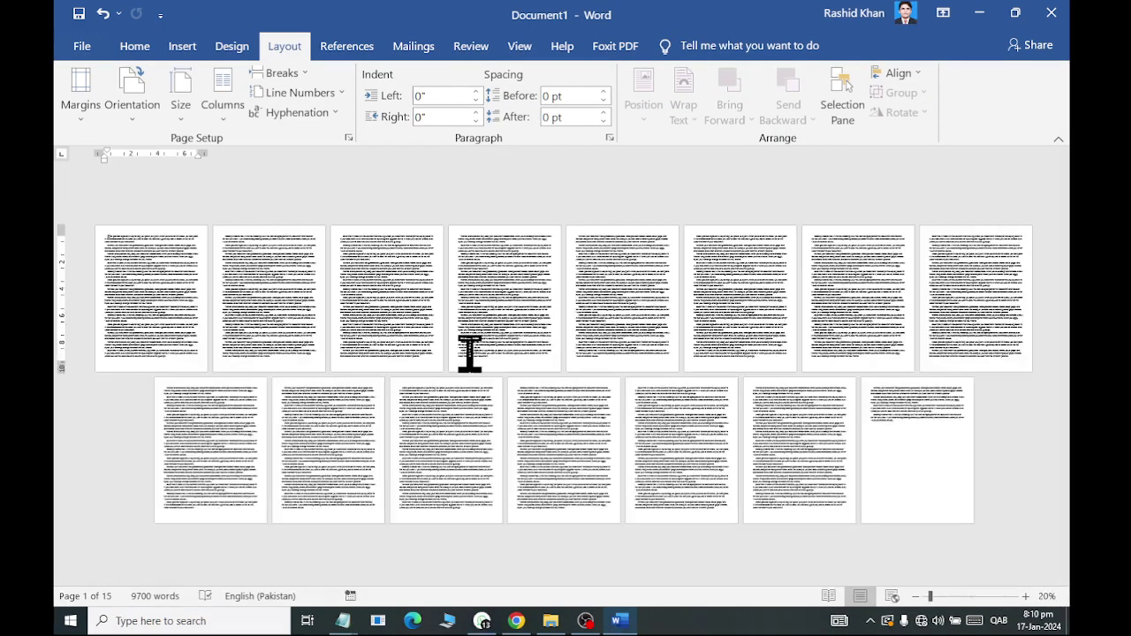
key("ctrl")
scroll(163, 281, "up", 3)
scroll(147, 273, "up", 7)
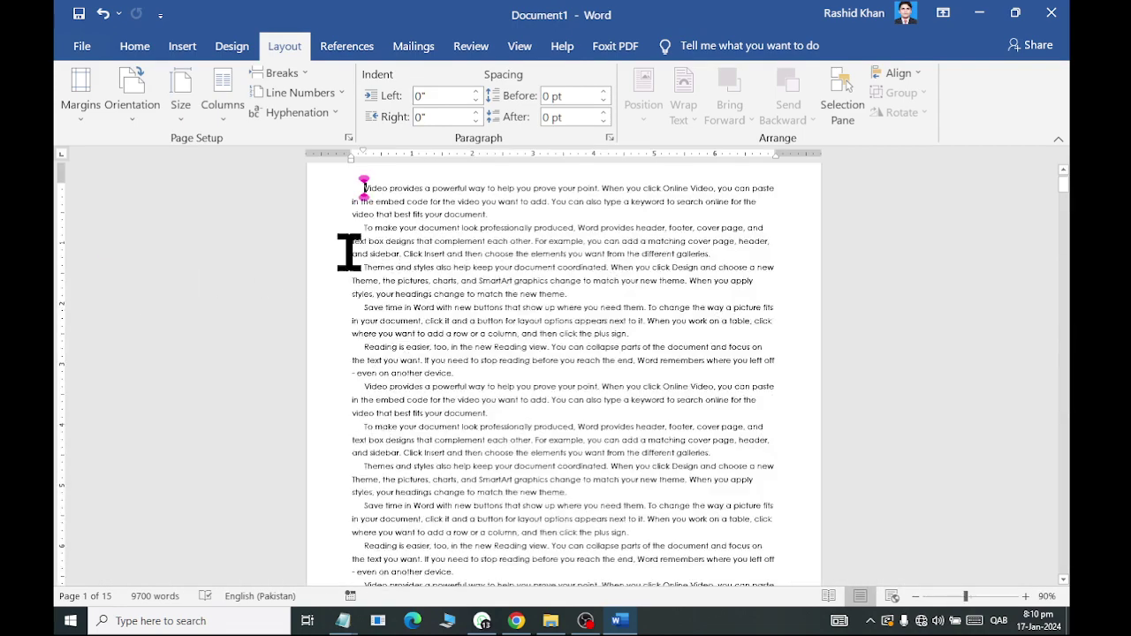
scroll(441, 234, "down", 1)
scroll(446, 232, "up", 1)
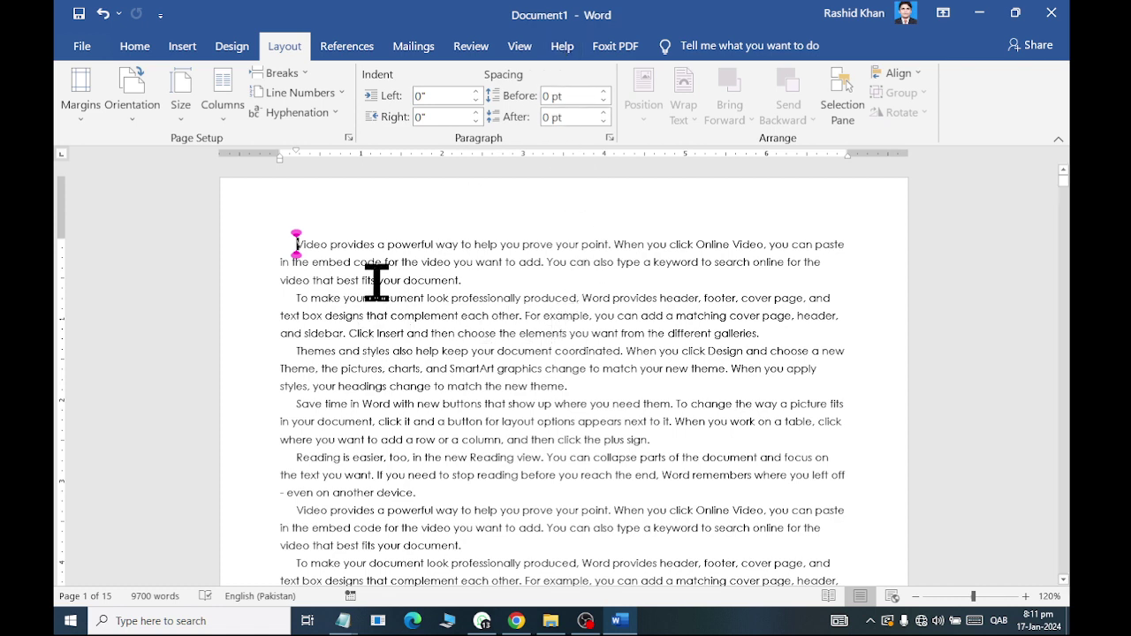
left_click(197, 125)
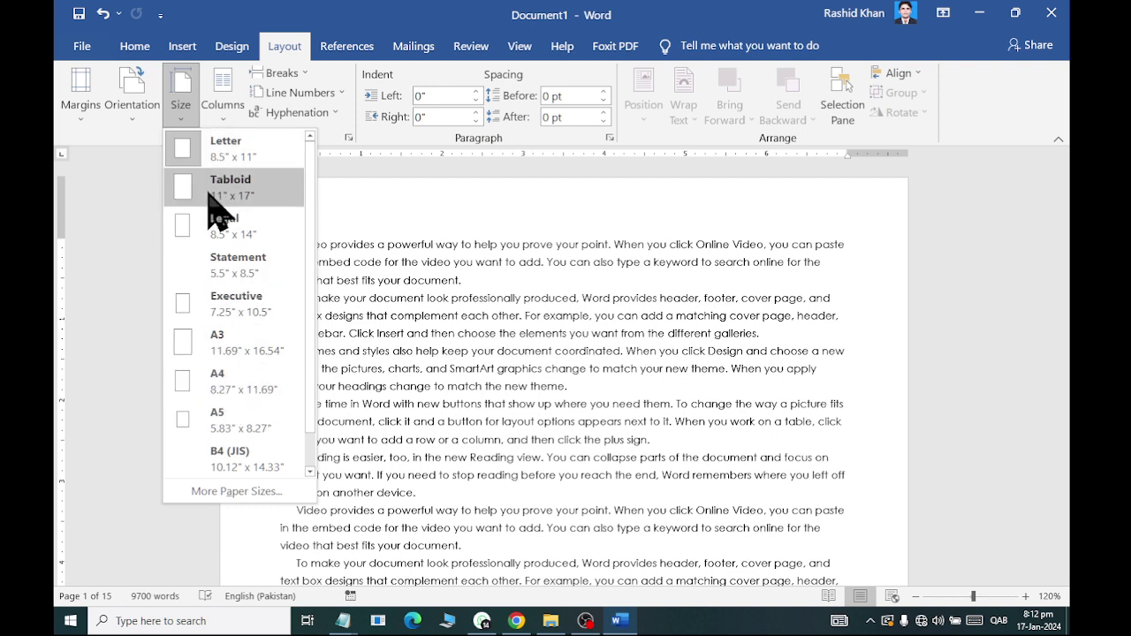
Step: Try A4 and then Legal paper, returning to Letter after each
left_click(249, 389)
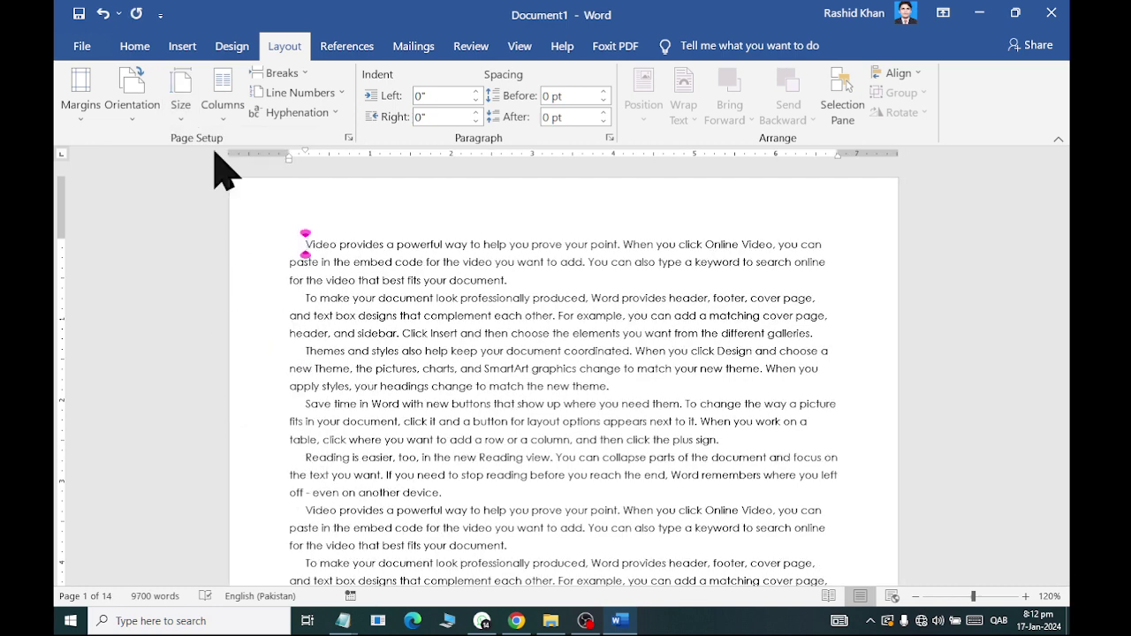
left_click(180, 93)
left_click(227, 157)
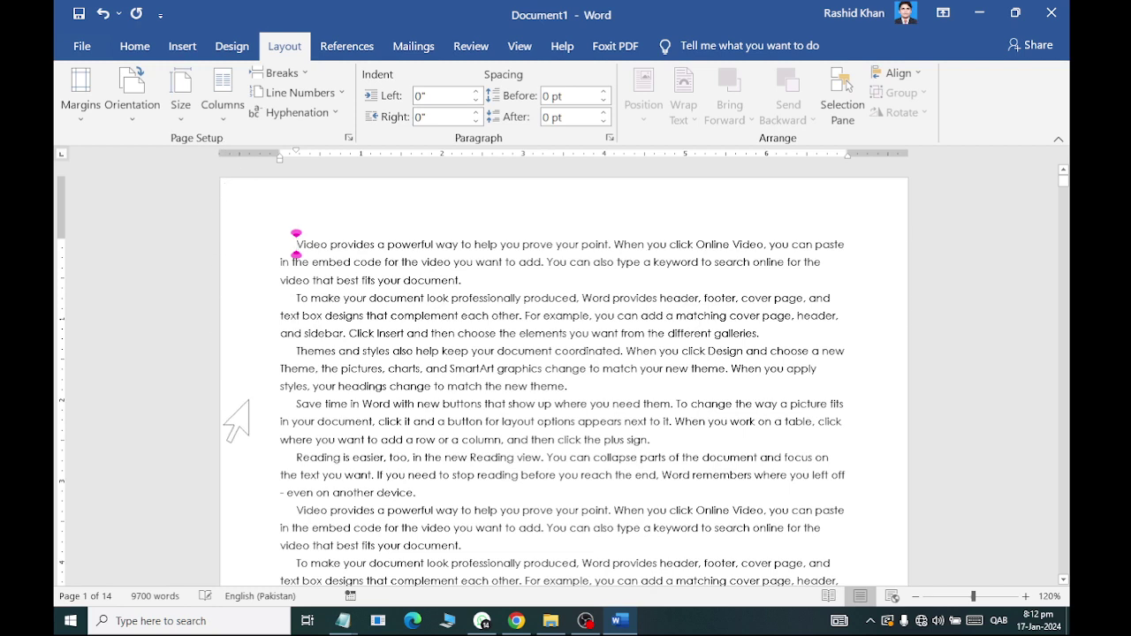
left_click(182, 99)
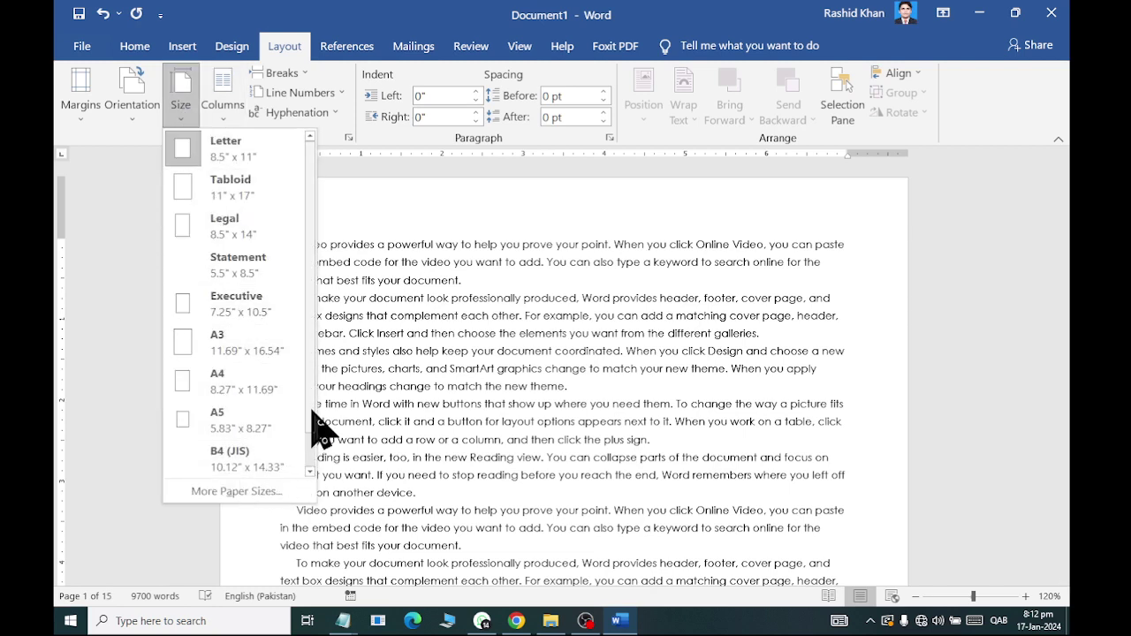
scroll(310, 447, "down", 1)
scroll(283, 353, "up", 1)
left_click(274, 252)
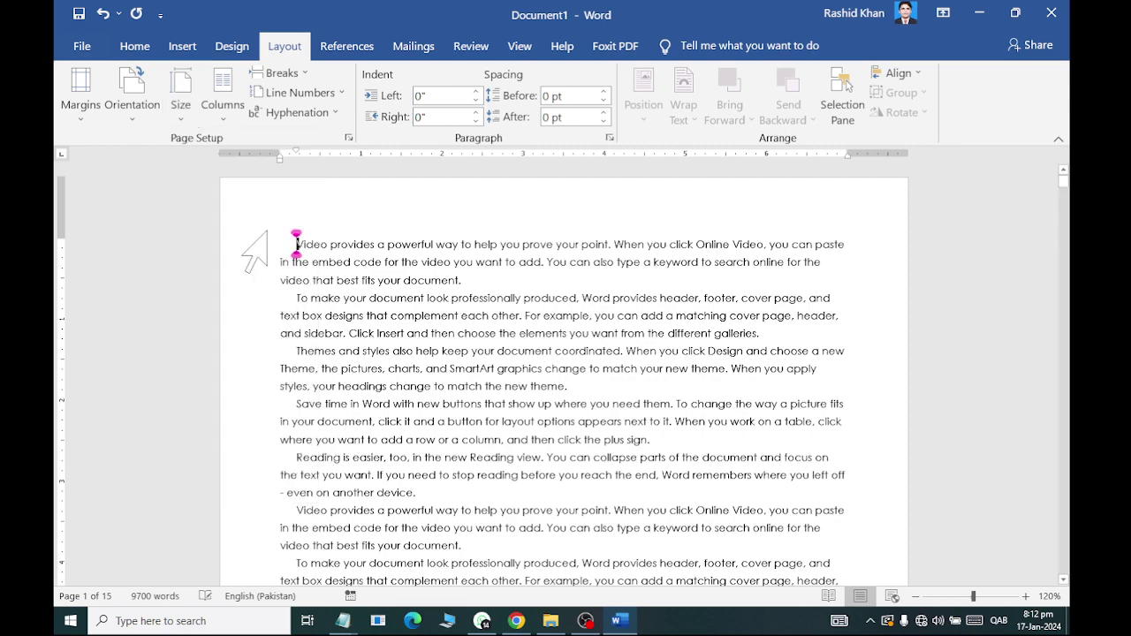
scroll(367, 284, "down", 7, "ctrl")
scroll(366, 285, "down", 2, "ctrl")
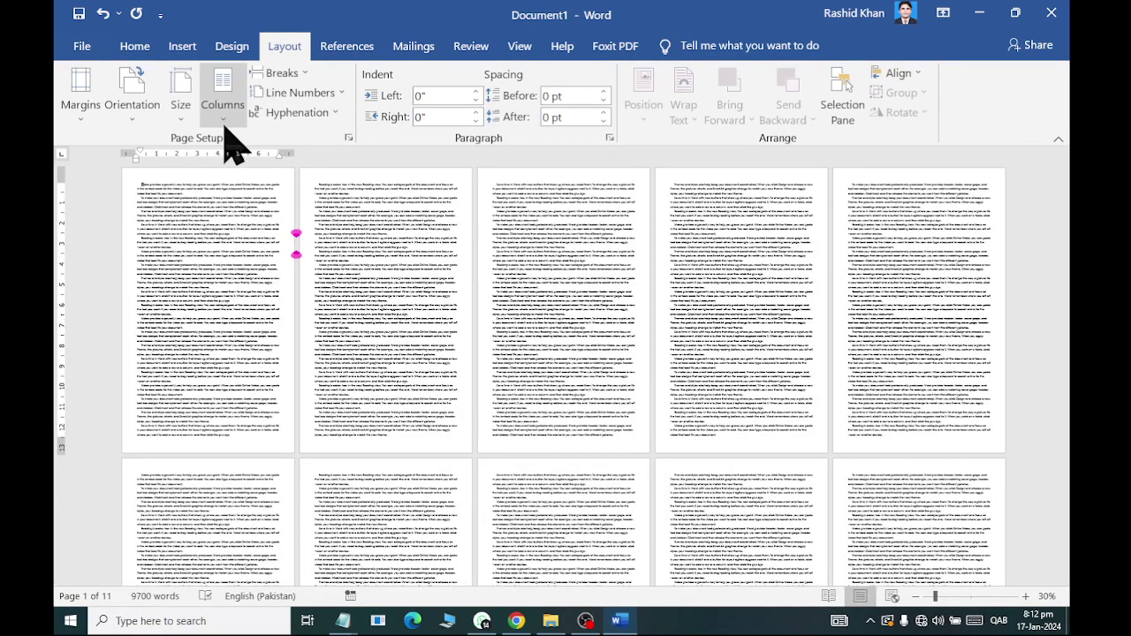
left_click(180, 124)
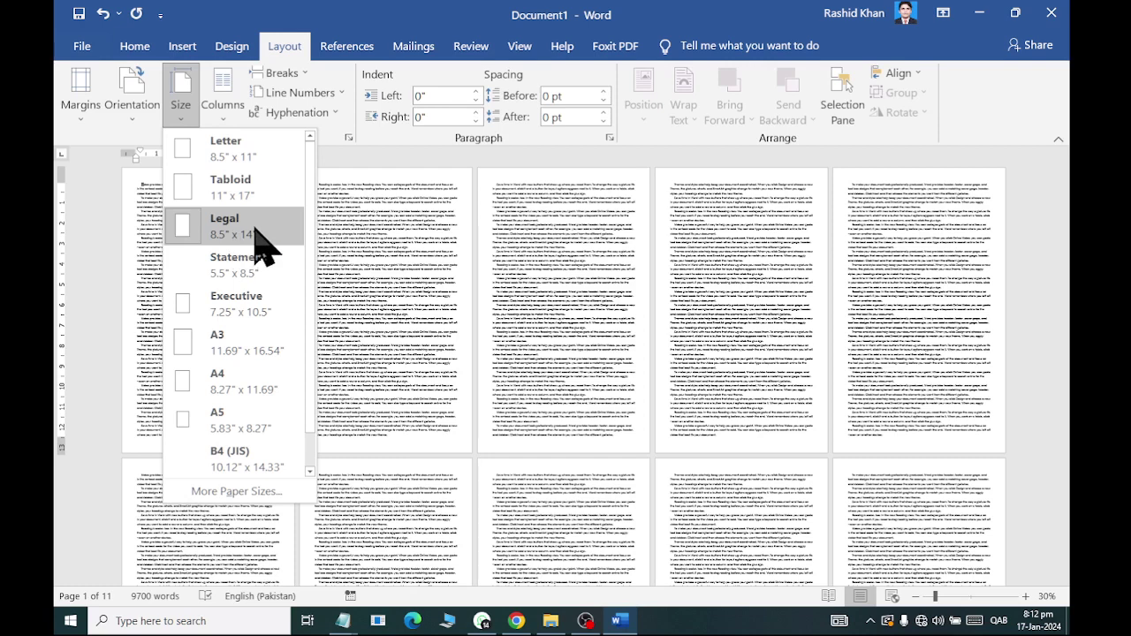
left_click(232, 150)
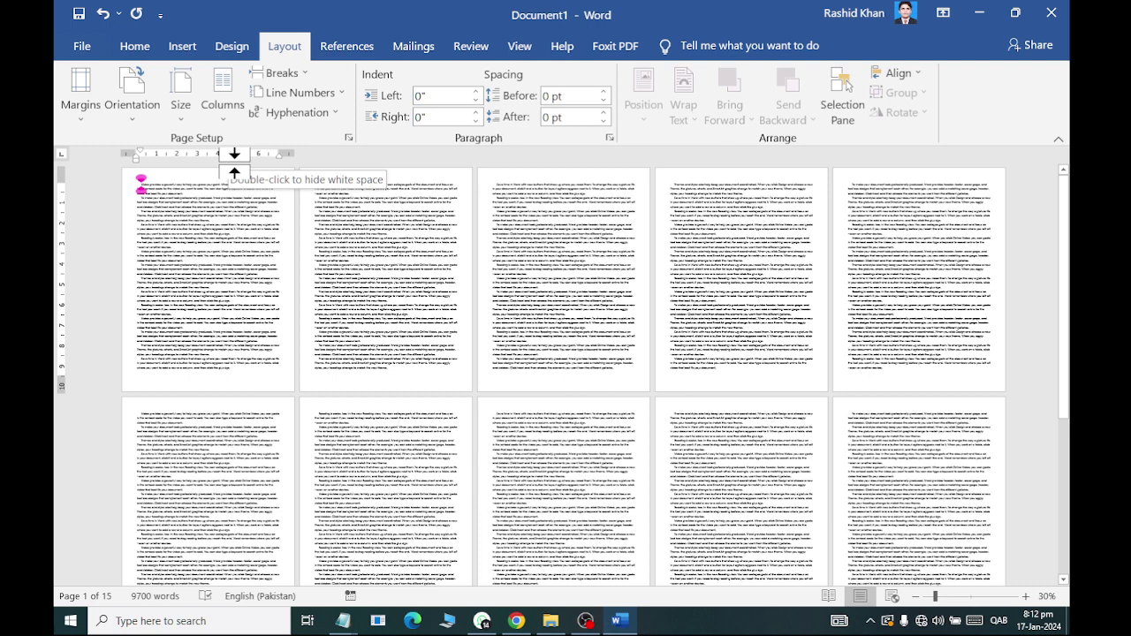
Step: Apply Legal (8.5" x 14") paper and scroll through the reflowed 11 pages
left_click(186, 104)
left_click(228, 244)
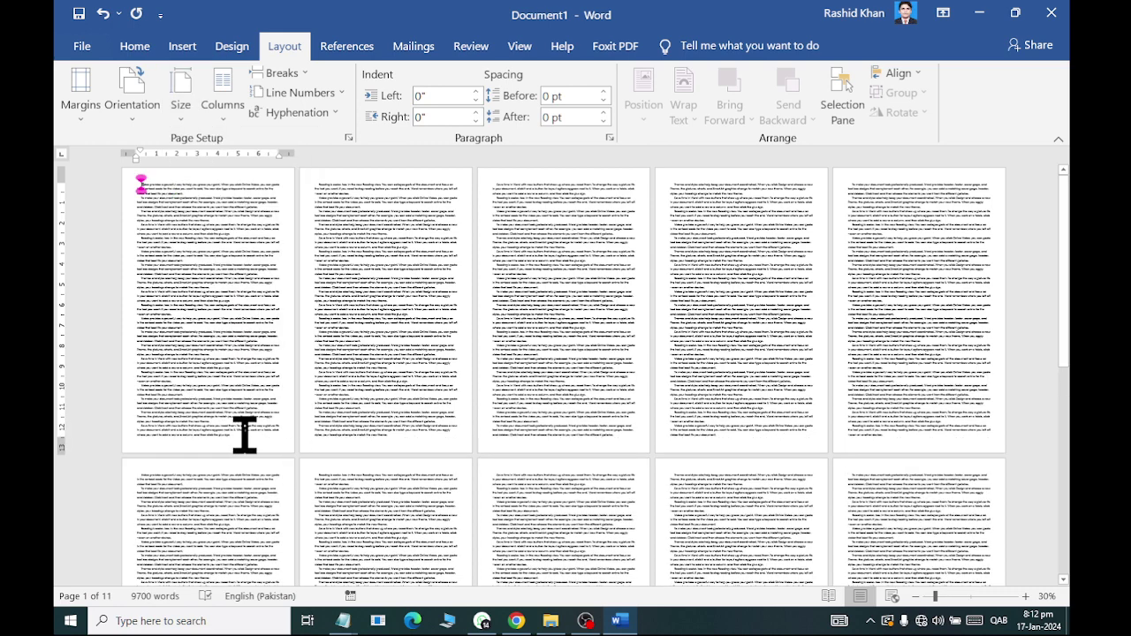
scroll(245, 415, "down", 2)
scroll(250, 389, "down", 2, "ctrl")
scroll(251, 389, "up", 2, "ctrl")
scroll(251, 389, "down", 1, "ctrl")
scroll(250, 388, "down", 1, "ctrl")
scroll(246, 402, "up", 1, "ctrl")
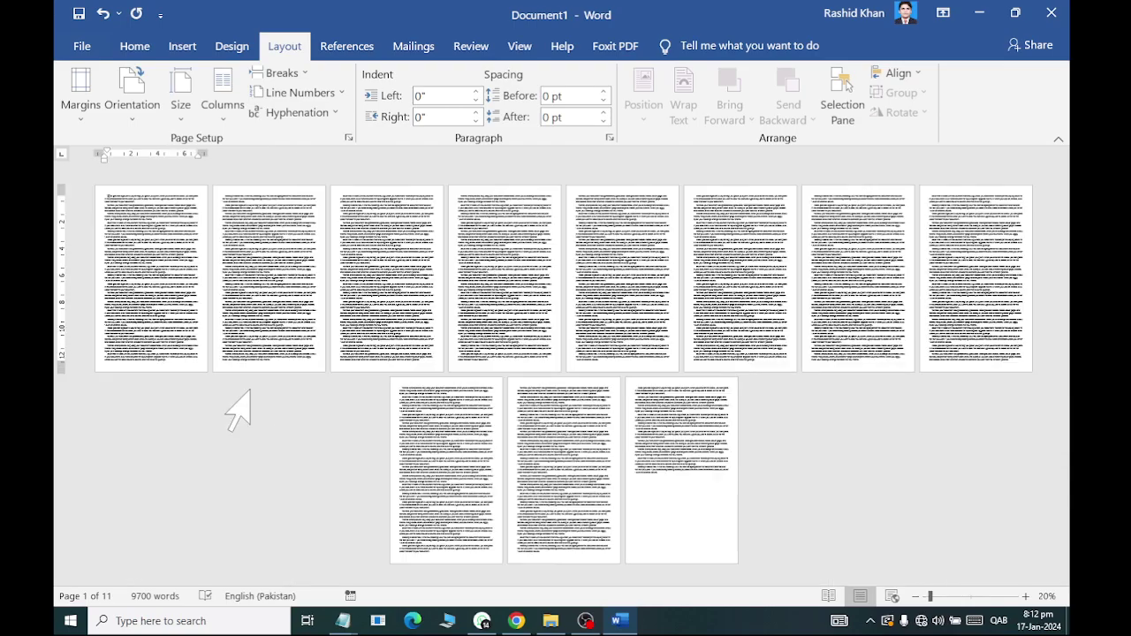
scroll(237, 348, "up", 1, "ctrl")
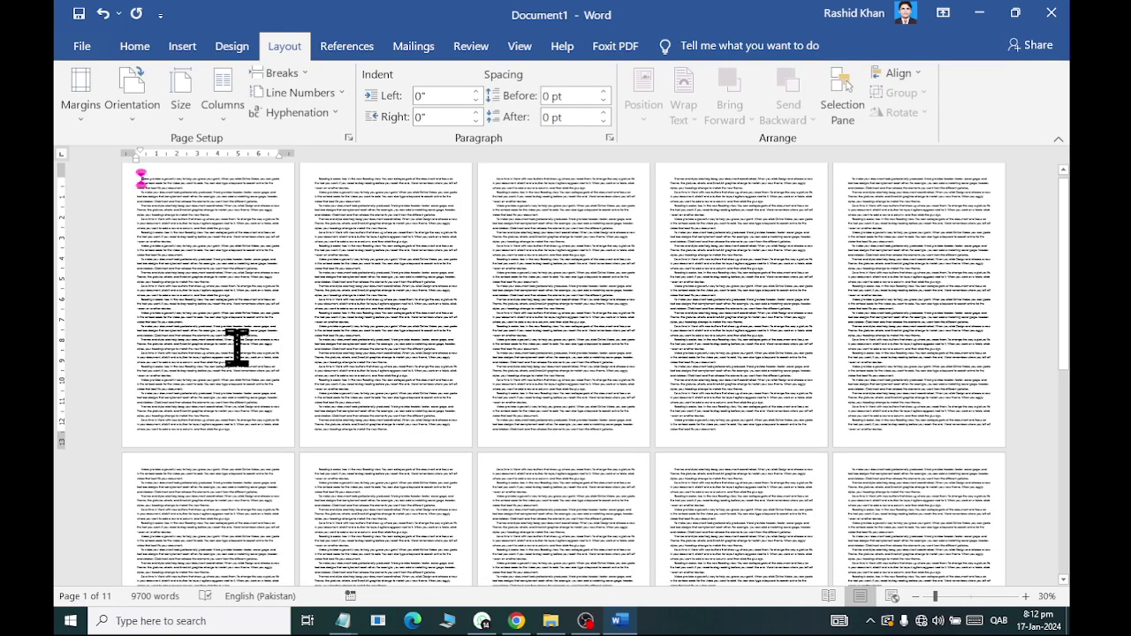
scroll(242, 353, "down", 1)
scroll(248, 356, "down", 1)
scroll(266, 365, "down", 2)
scroll(264, 363, "down", 1)
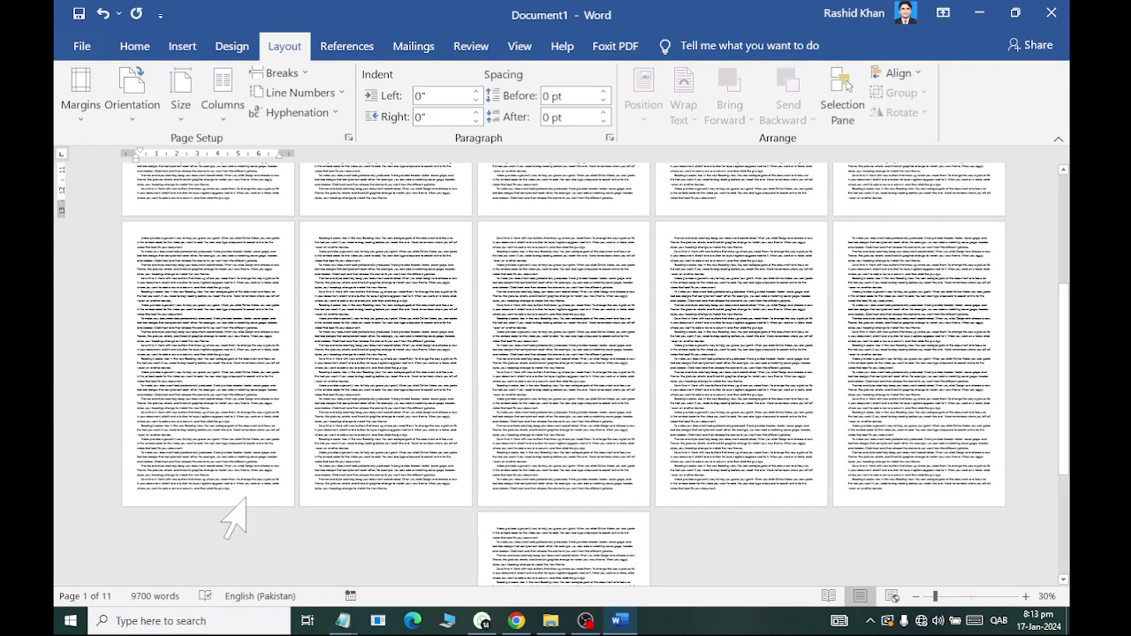
scroll(239, 499, "down", 2, "ctrl")
Step: Set Letter paper, check the last page (page 15), then reapply Legal
left_click(117, 94)
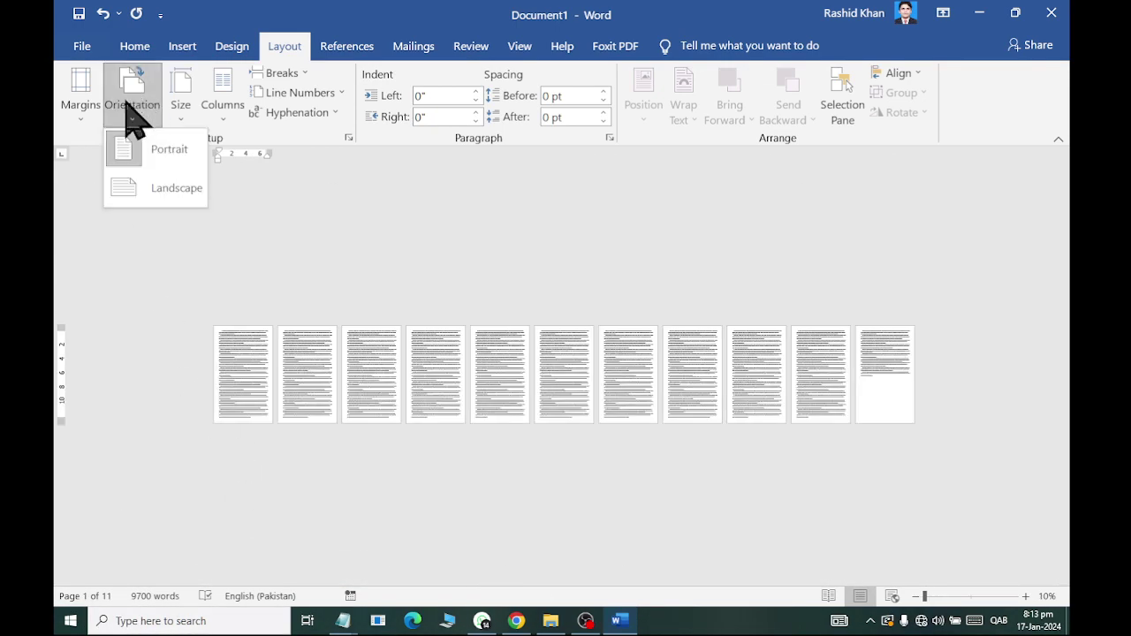
mouse_move(187, 108)
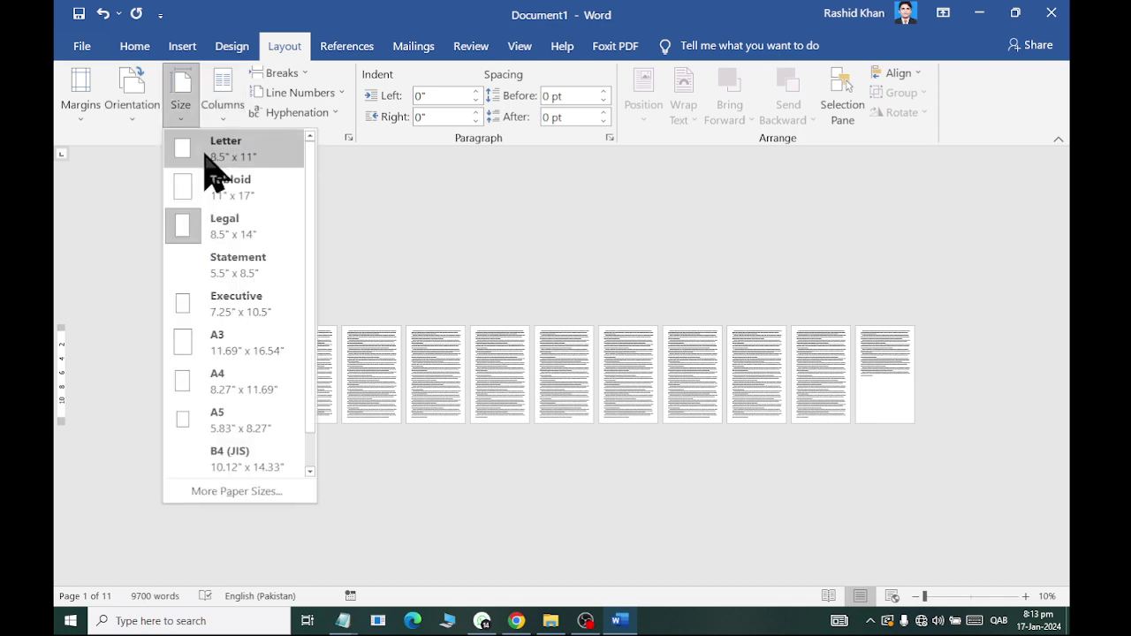
left_click(213, 156)
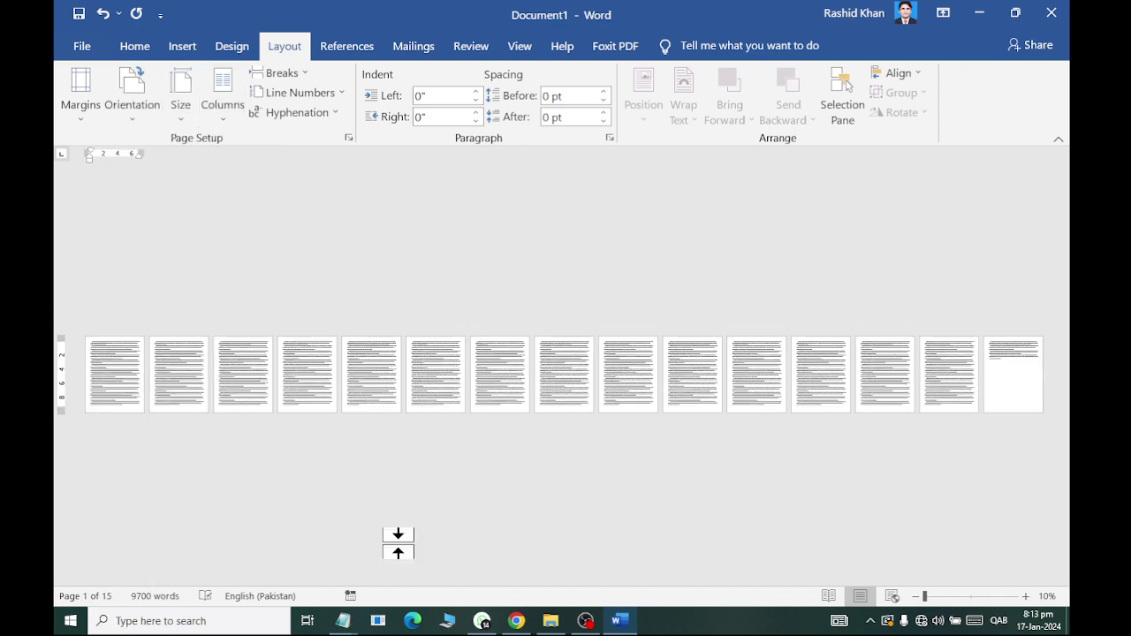
left_click(1009, 359)
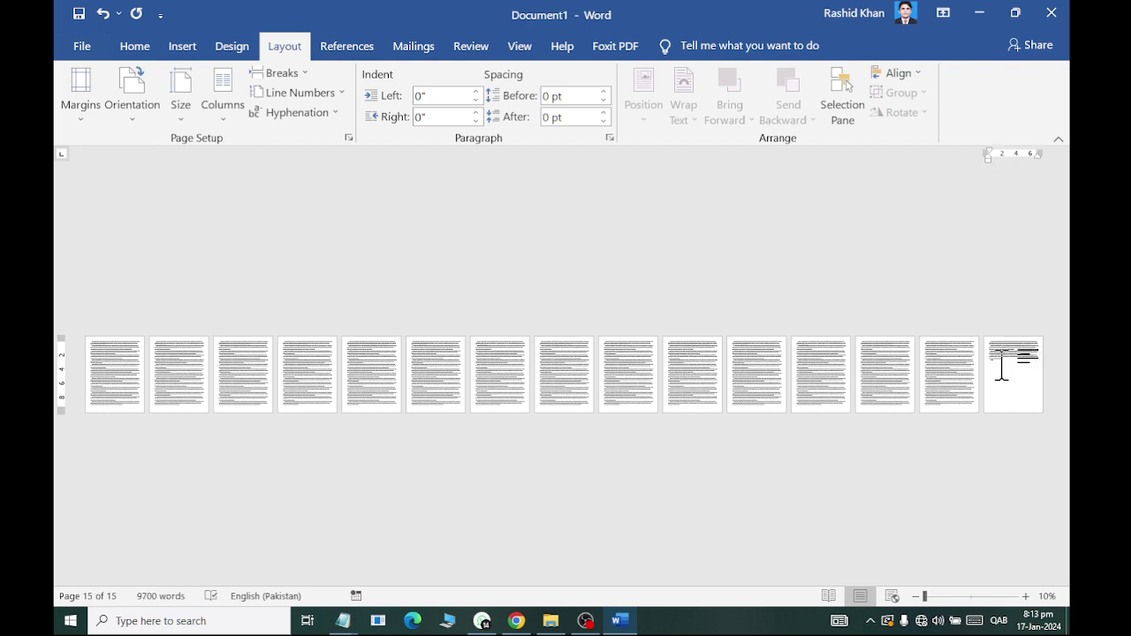
left_click(181, 119)
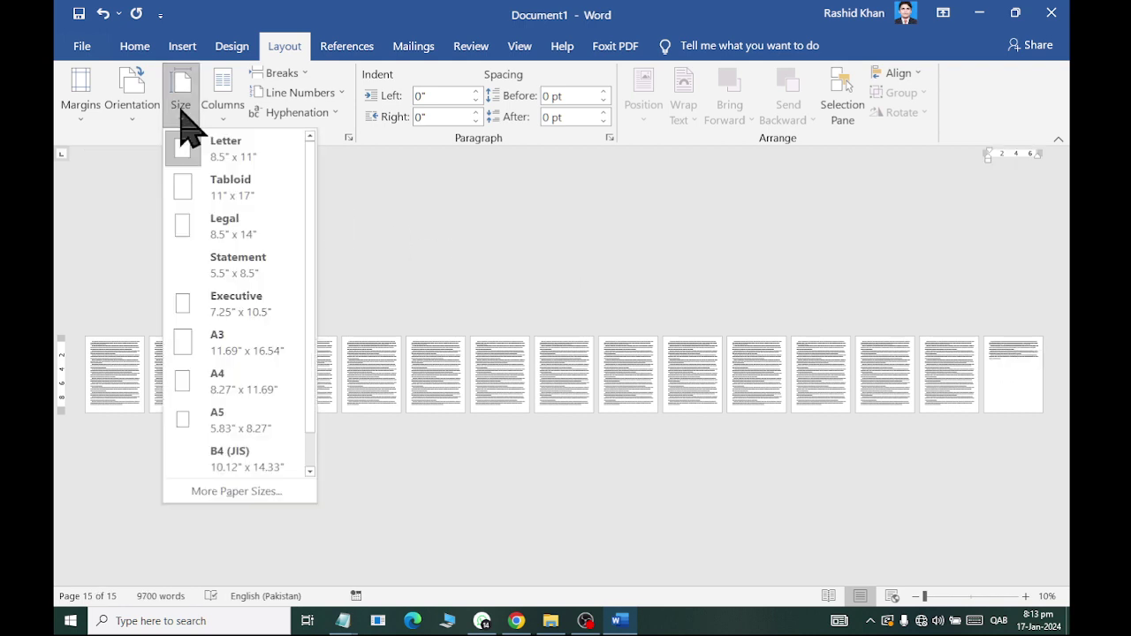
left_click(190, 219)
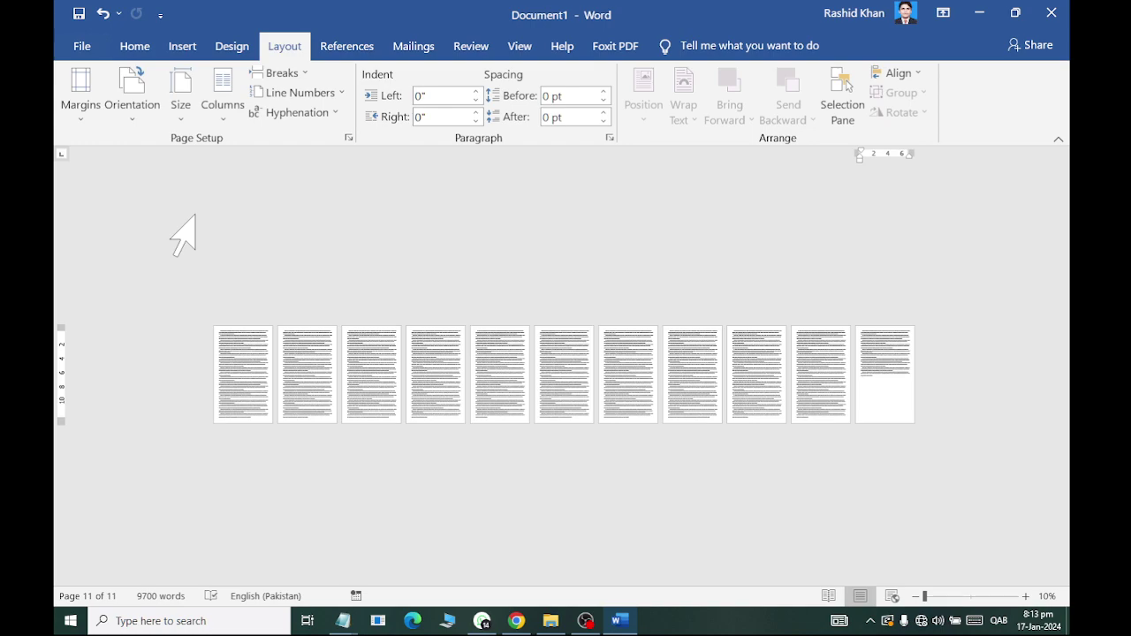
scroll(268, 313, "up", 1)
scroll(258, 341, "up", 7)
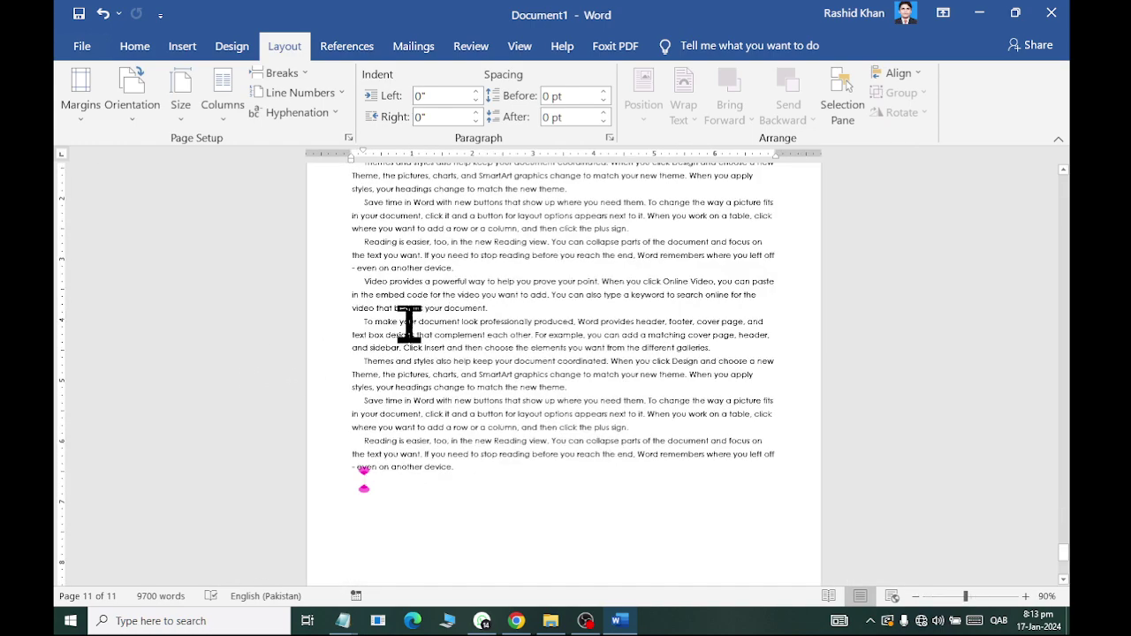
scroll(408, 324, "up", 5)
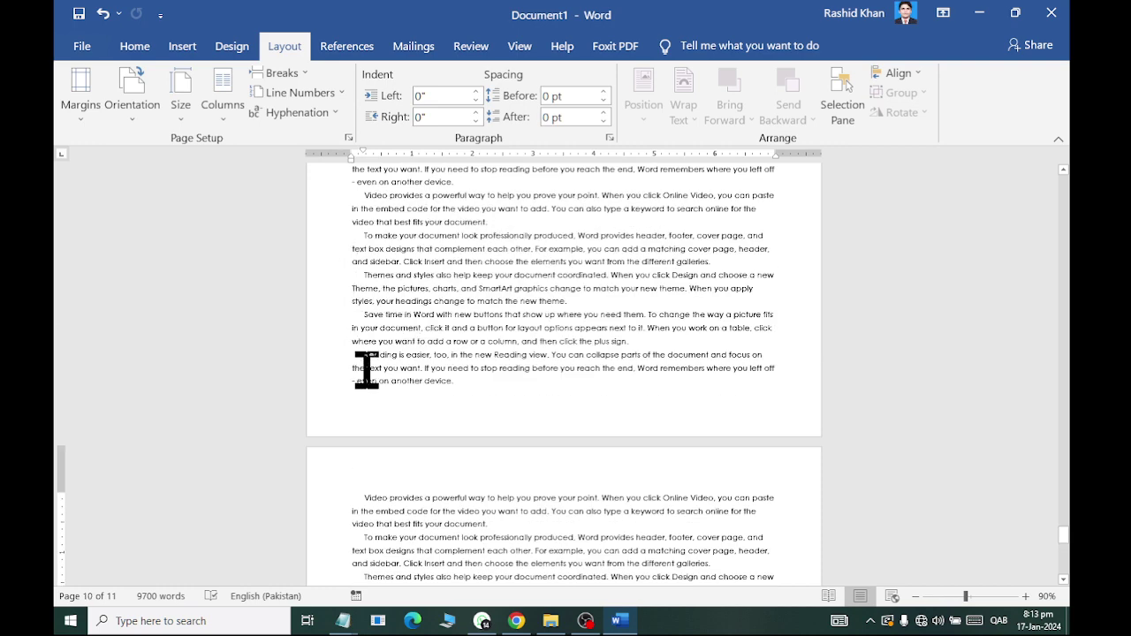
Step: Return the paper size to Letter (8.5" x 11") and show the margin presets
left_click(198, 104)
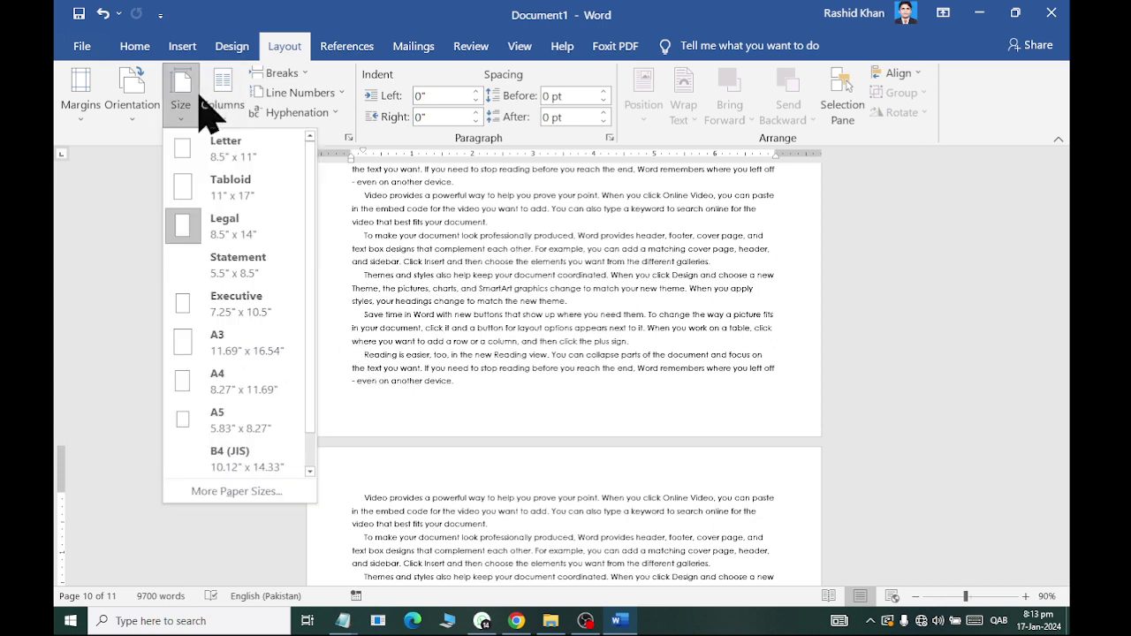
left_click(237, 159)
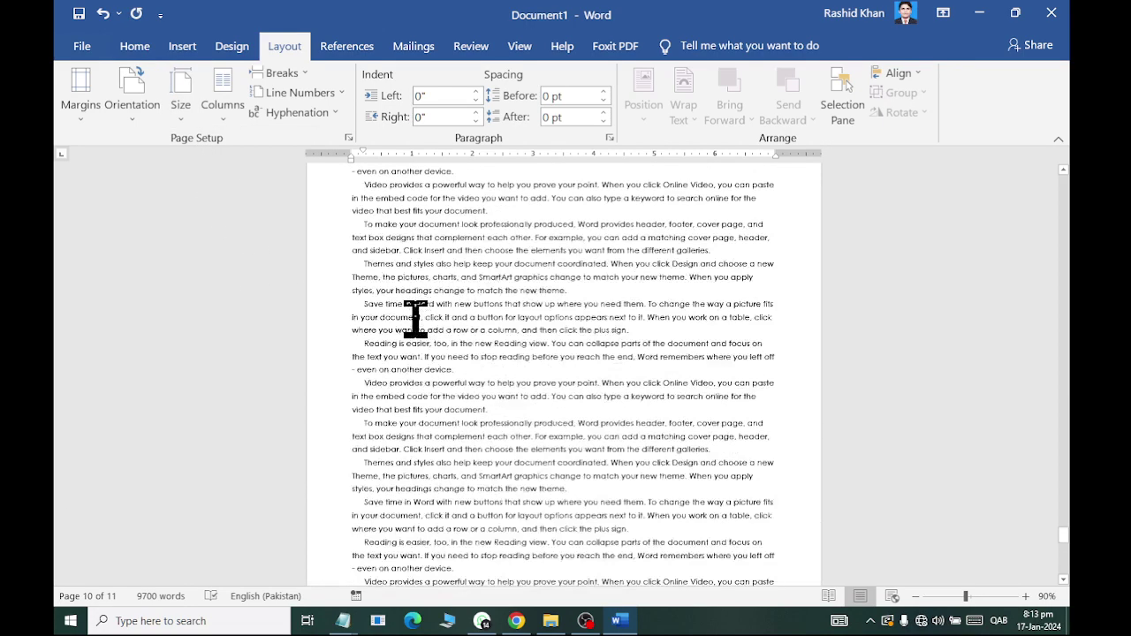
left_click(87, 104)
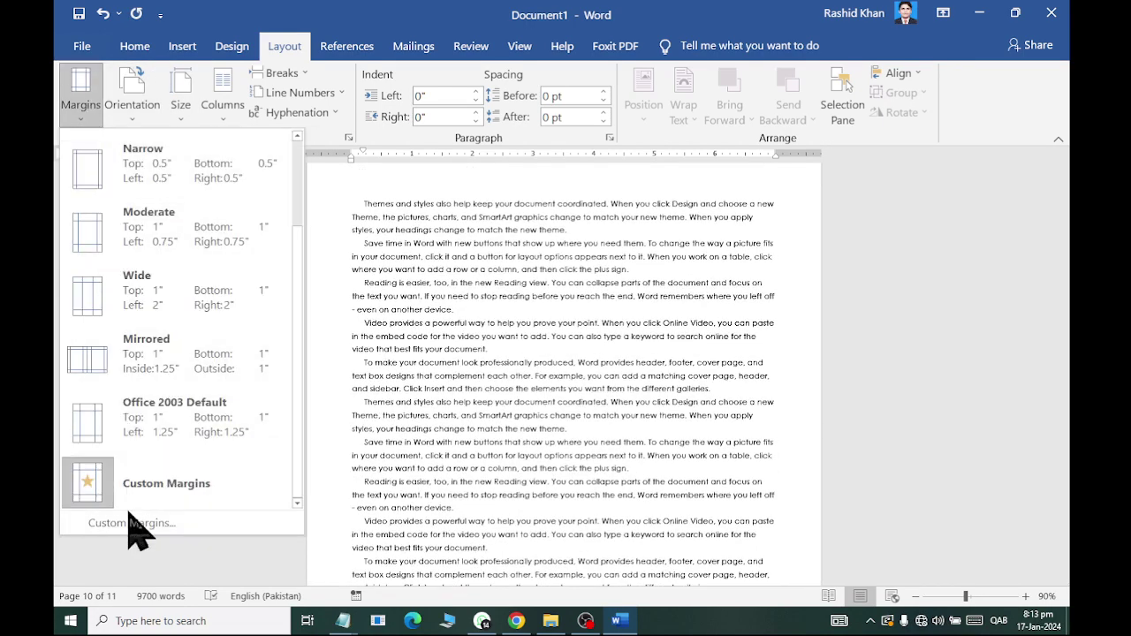
Step: Try Narrow margins, then apply Normal one-inch margins on every side
left_click(459, 380)
scroll(467, 353, "up", 3)
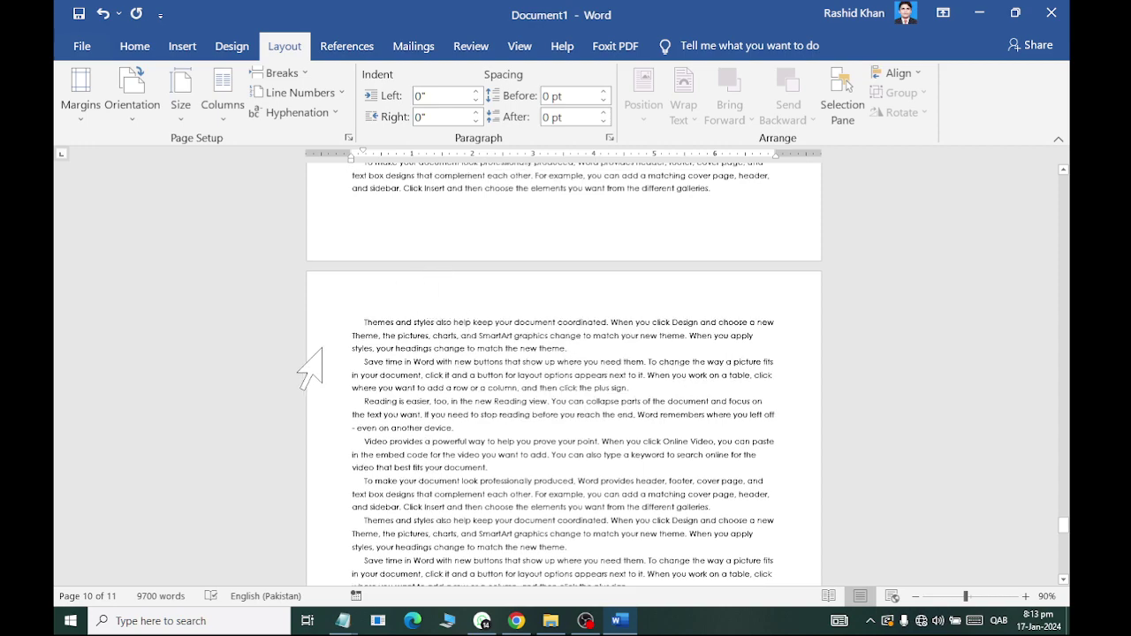
scroll(809, 391, "down", 4)
scroll(563, 479, "down", 3)
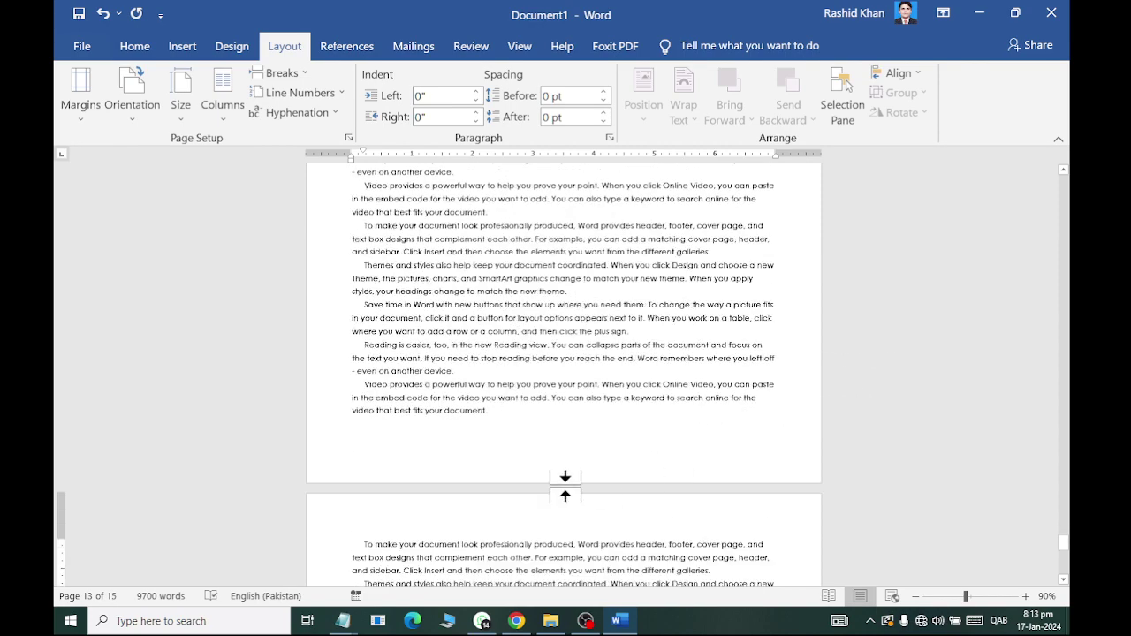
scroll(560, 466, "down", 6)
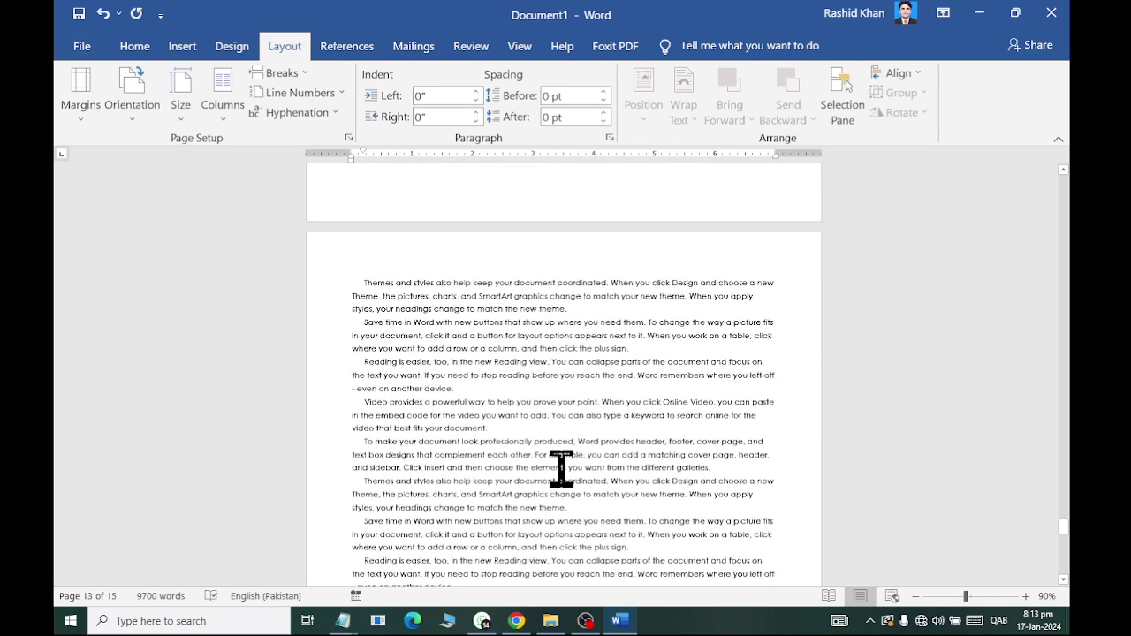
left_click(80, 97)
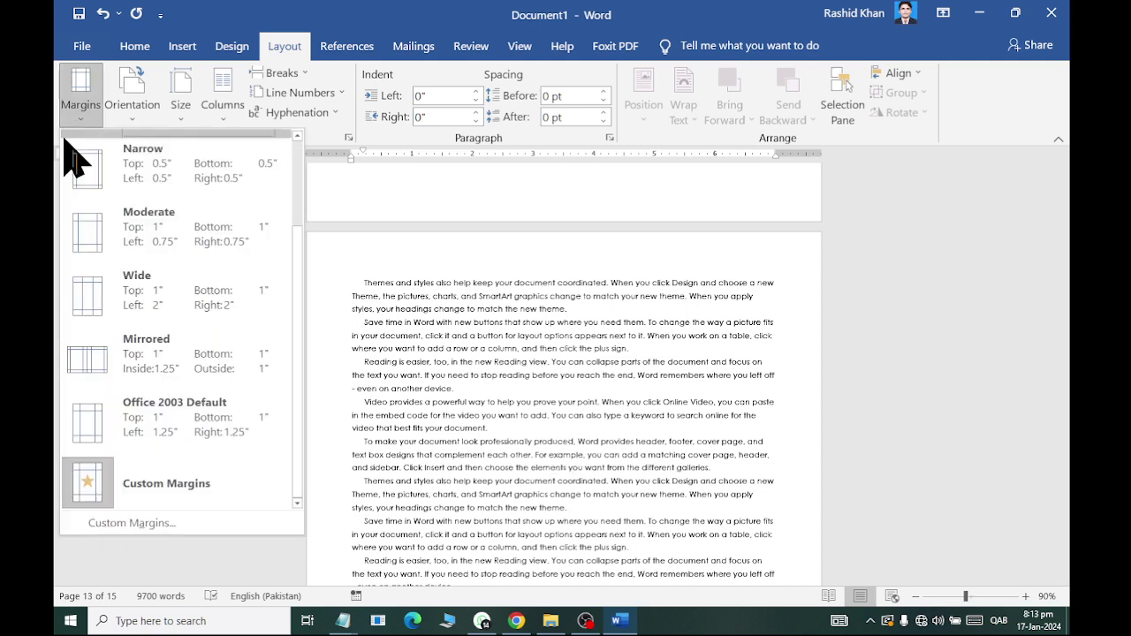
left_click(143, 185)
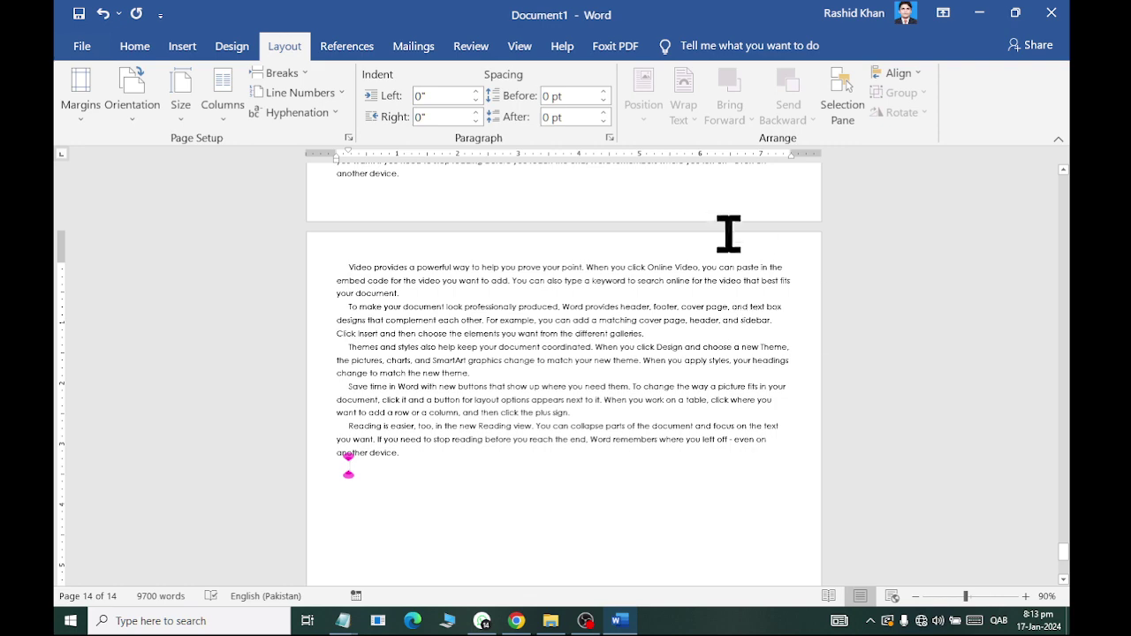
left_click(80, 98)
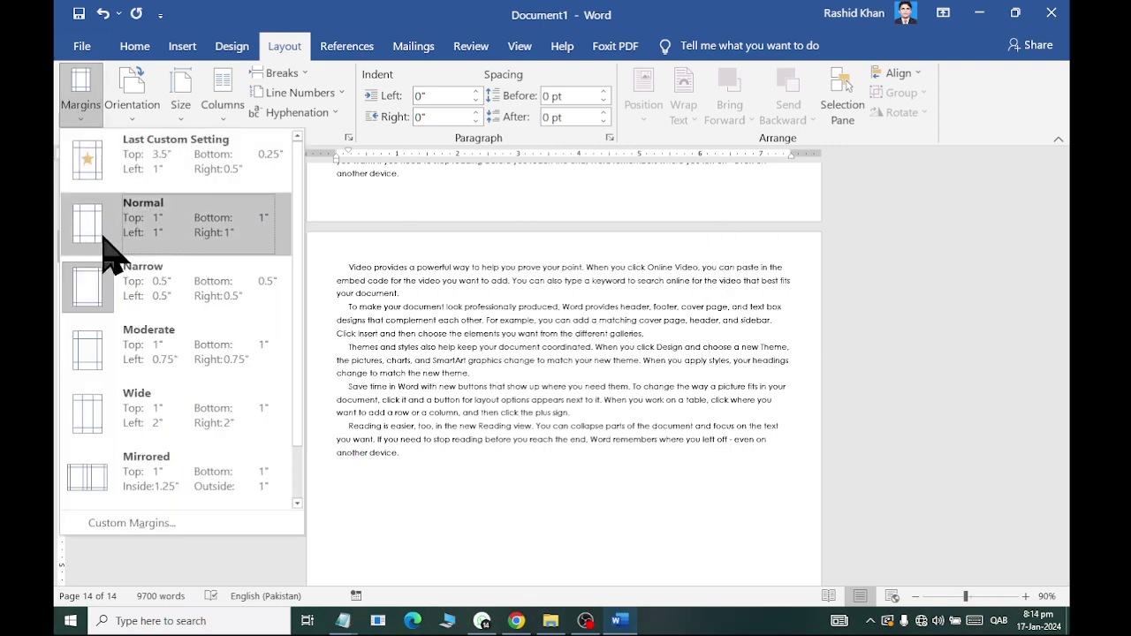
left_click(105, 240)
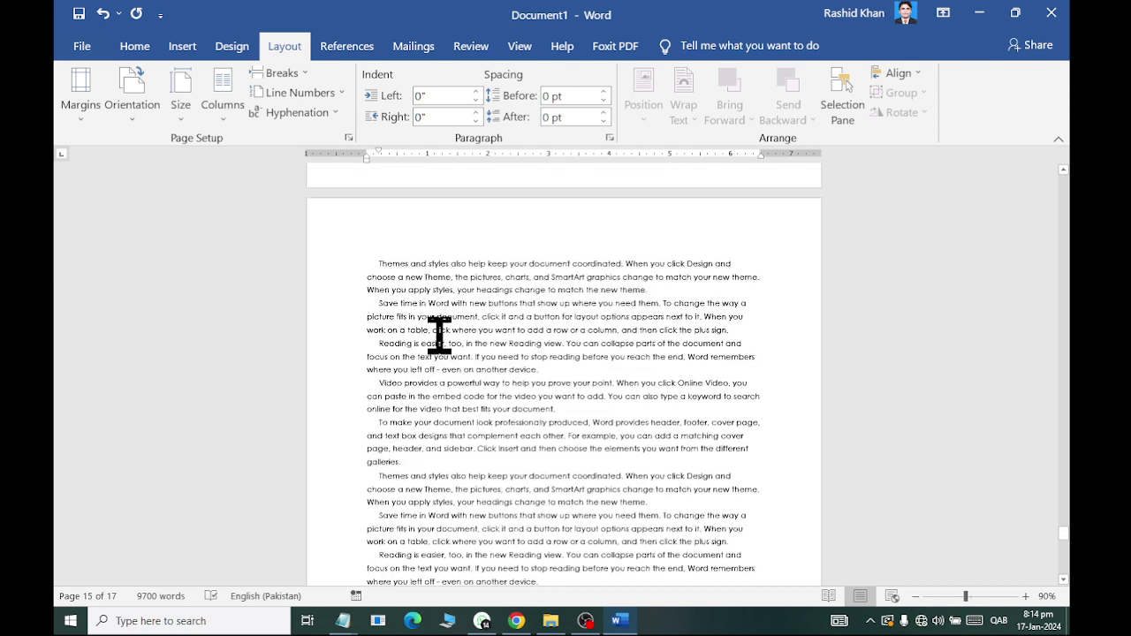
Step: Open Custom Margins to reach the Page Setup dialog
scroll(692, 283, "up", 3)
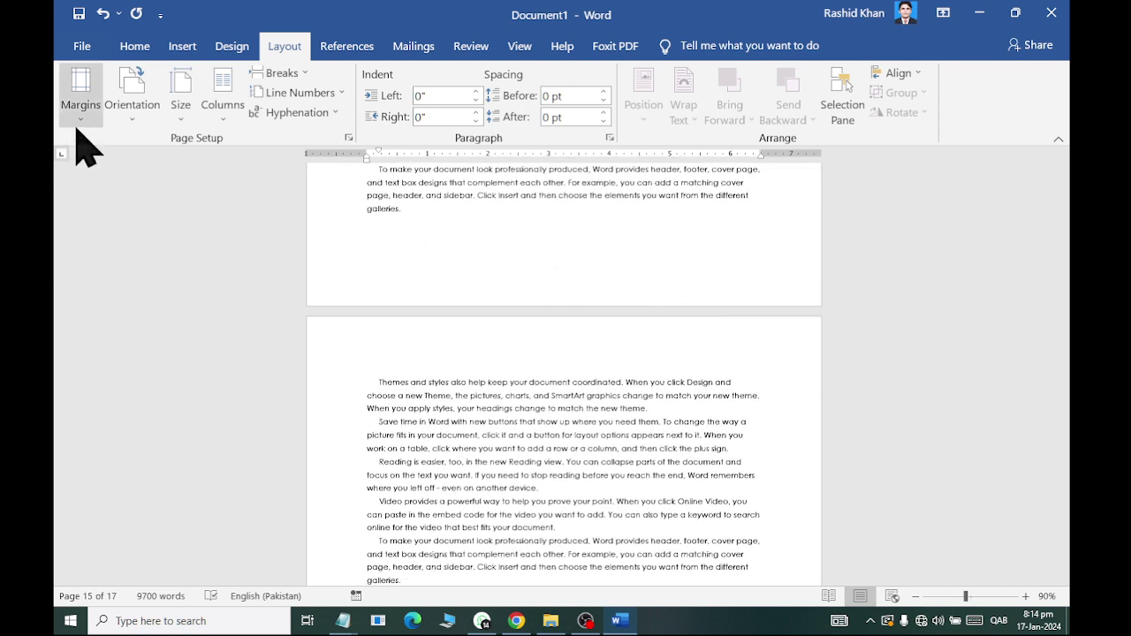
left_click(81, 97)
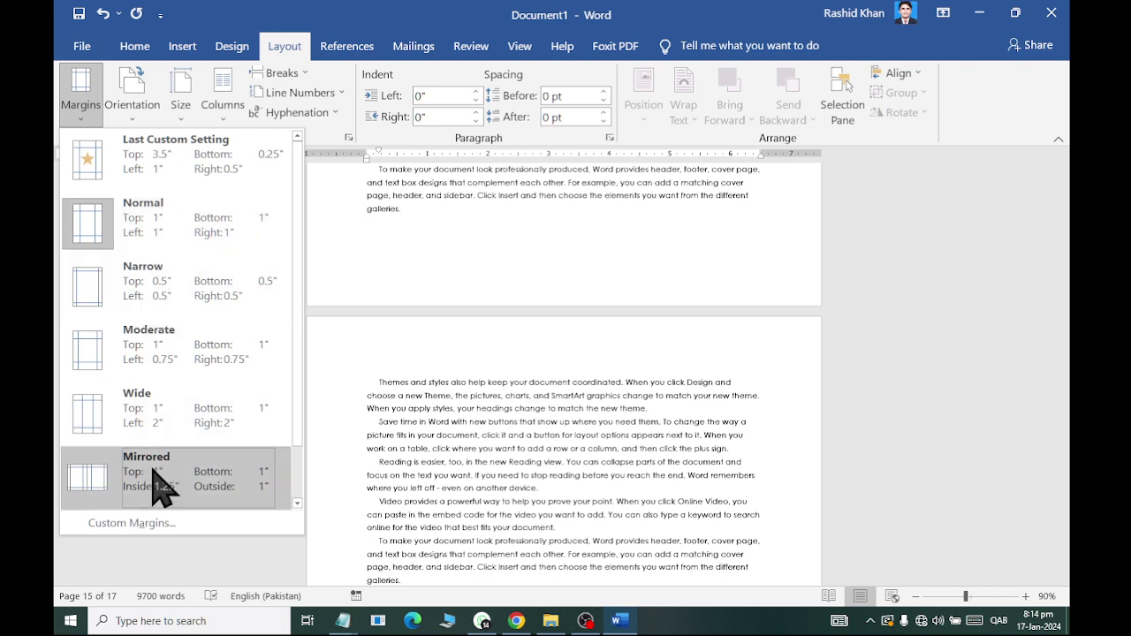
left_click(141, 523)
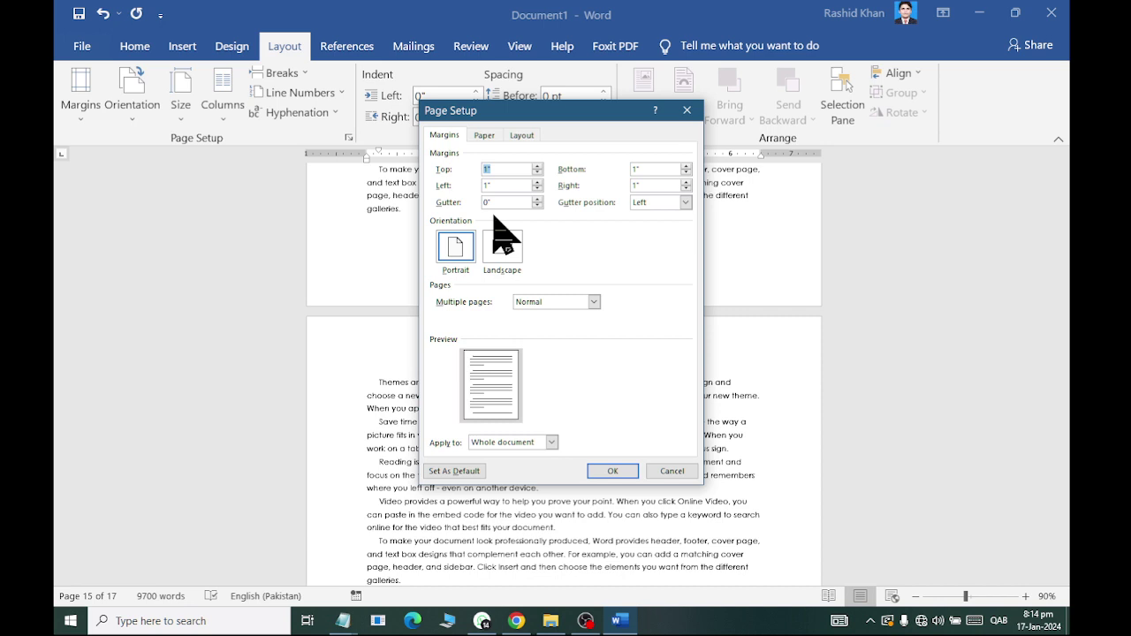
Step: Launch Notepad from the Run prompt, correcting the misspelled program name
key("super+r")
type("notepa")
left_click(174, 579)
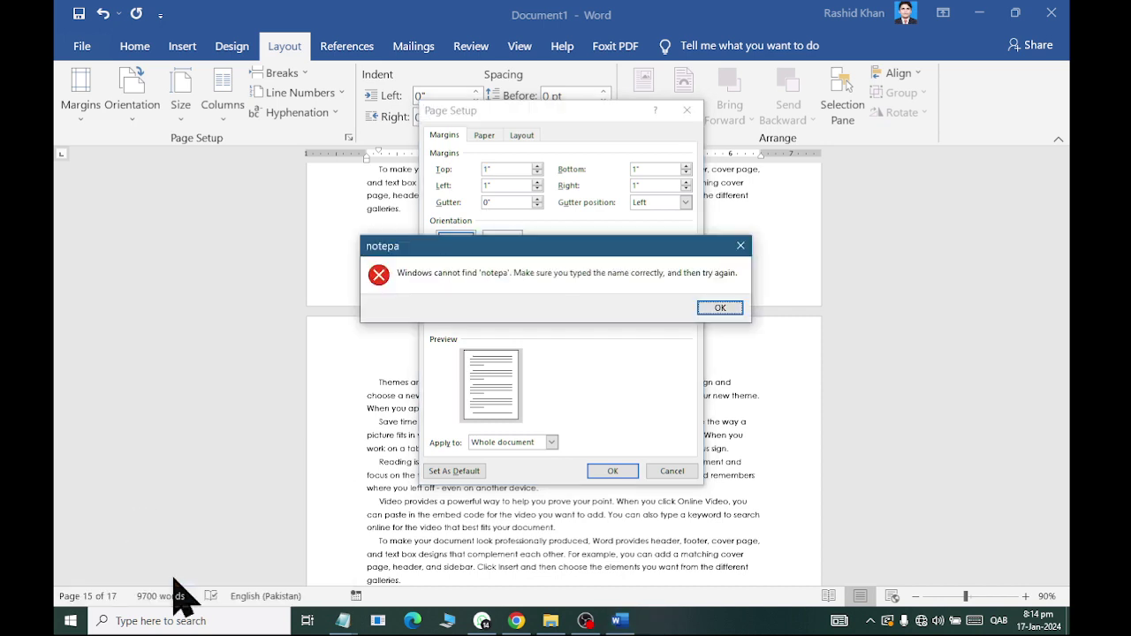
key("Return")
type("notepad")
left_click(173, 579)
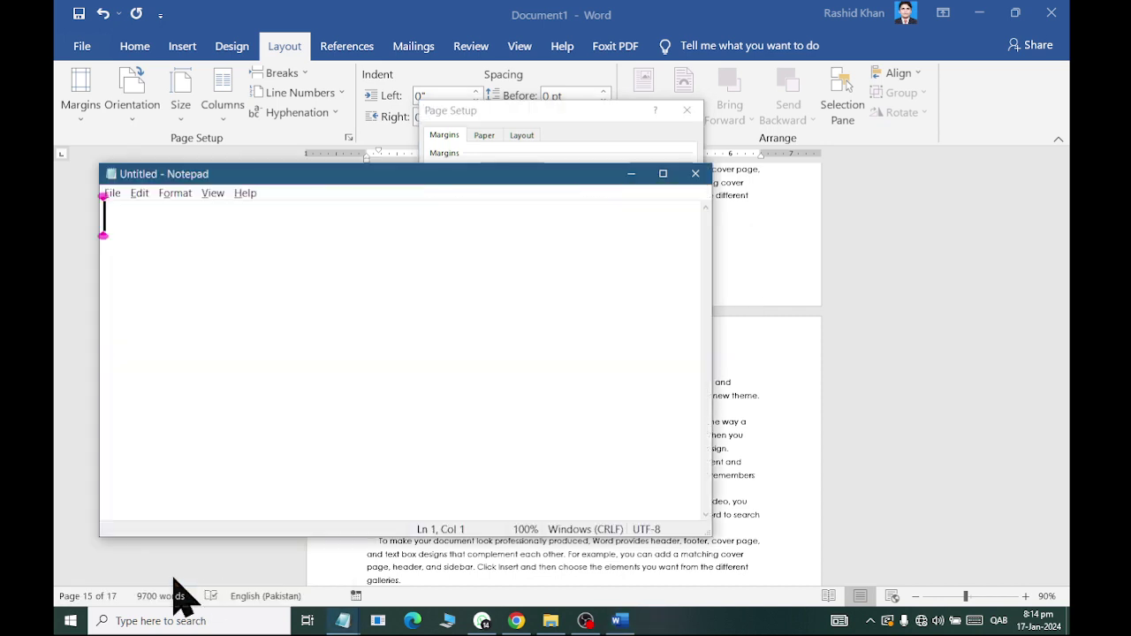
Step: Type 1, .5, .25, 1.5 and 2.5 on separate lines, then return to Word
type("1")
key("Return")
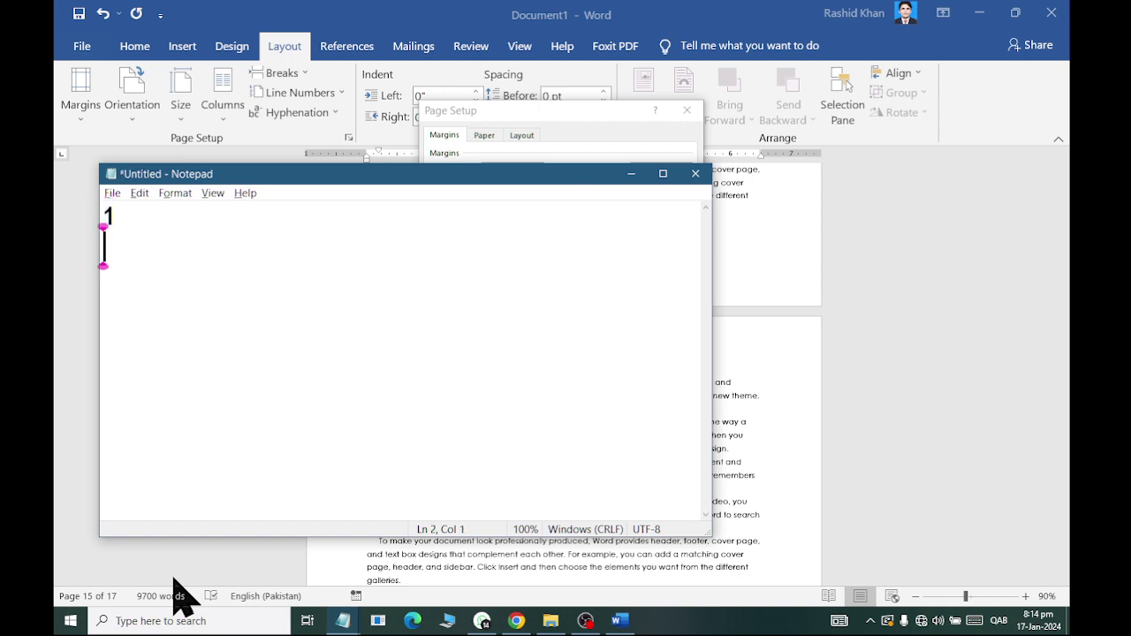
type("1.2")
key("BackSpace")
key("BackSpace")
key("BackSpace")
type(".5")
key("Return")
type(".2")
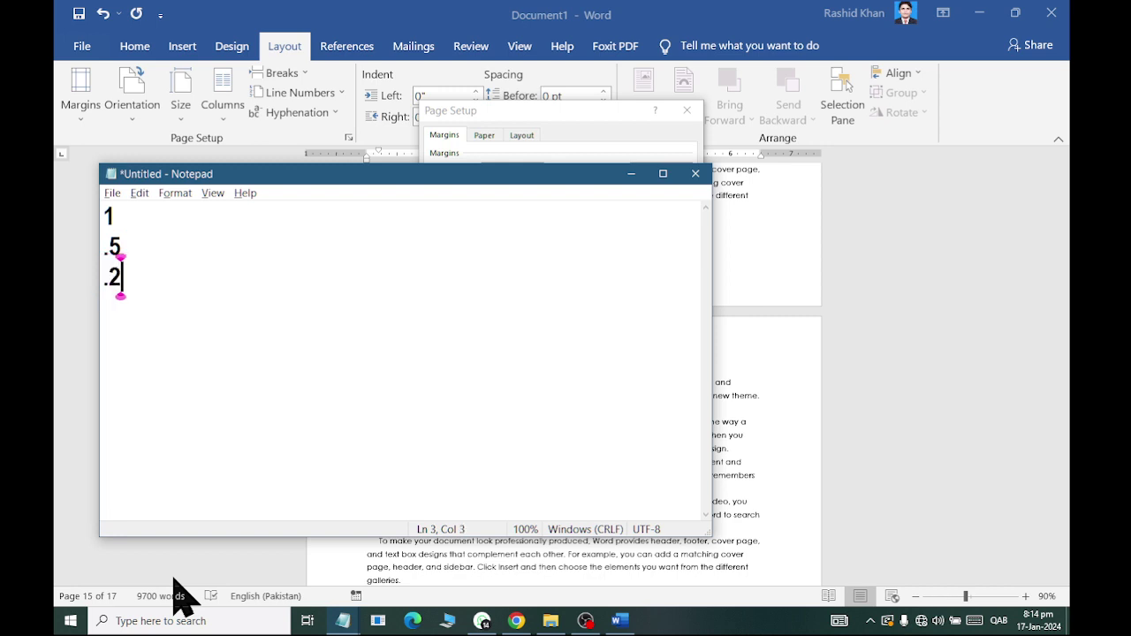
type("5")
key("Return")
type("1.5")
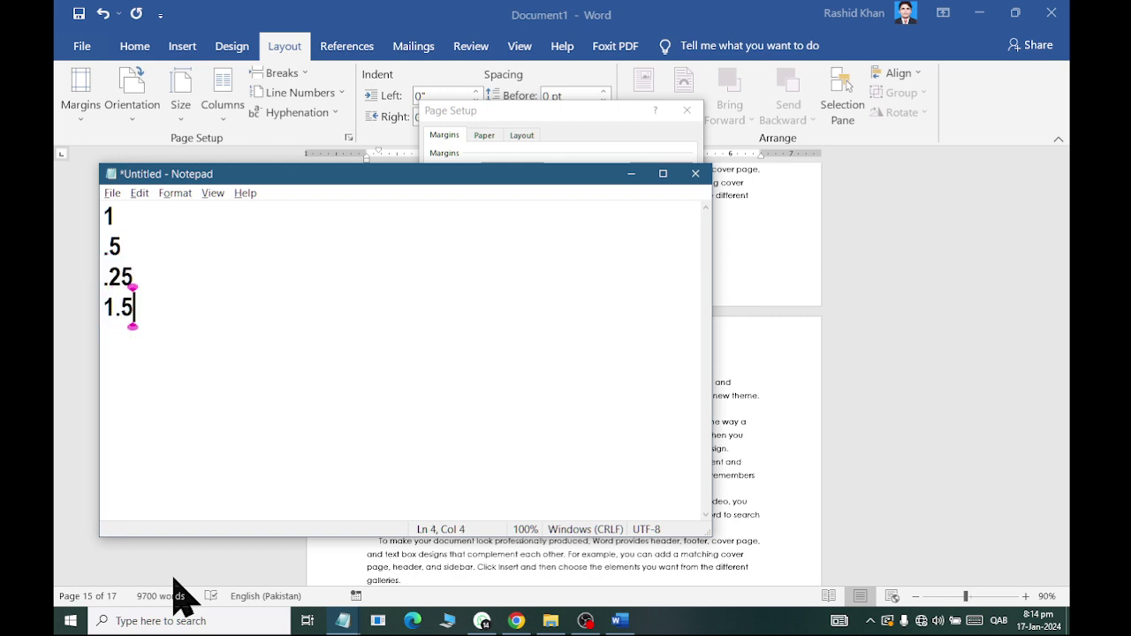
key("Return")
type("2.")
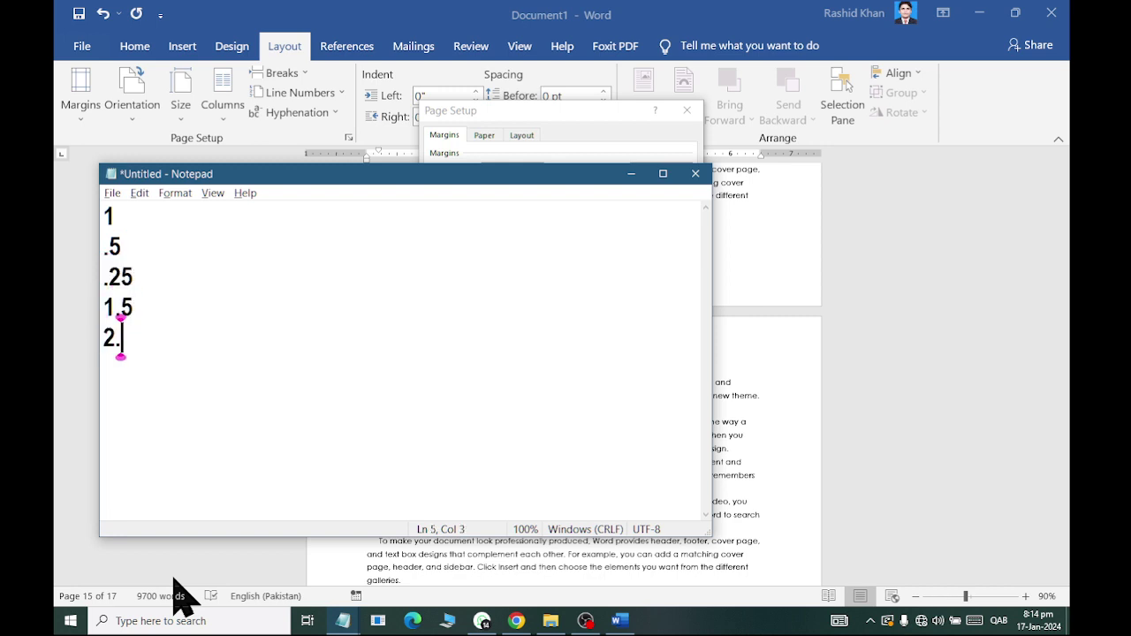
type("5")
key("Return")
key("alt+Tab")
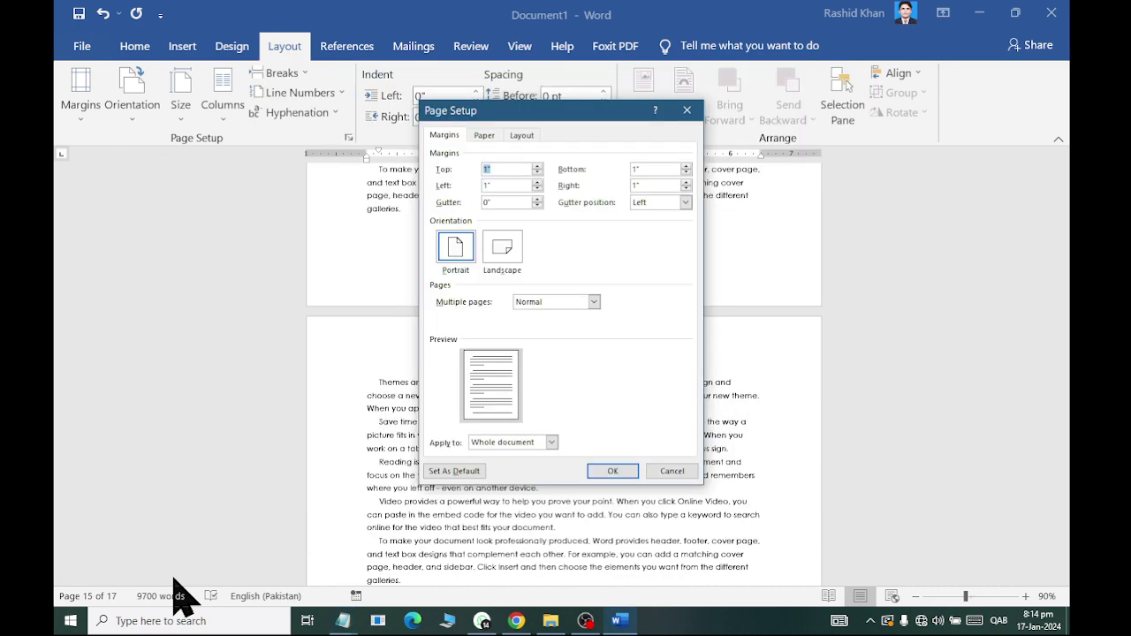
Step: Enter margins of .25 top, .25 bottom and .5 right, and apply them
type(".25")
key("Tab")
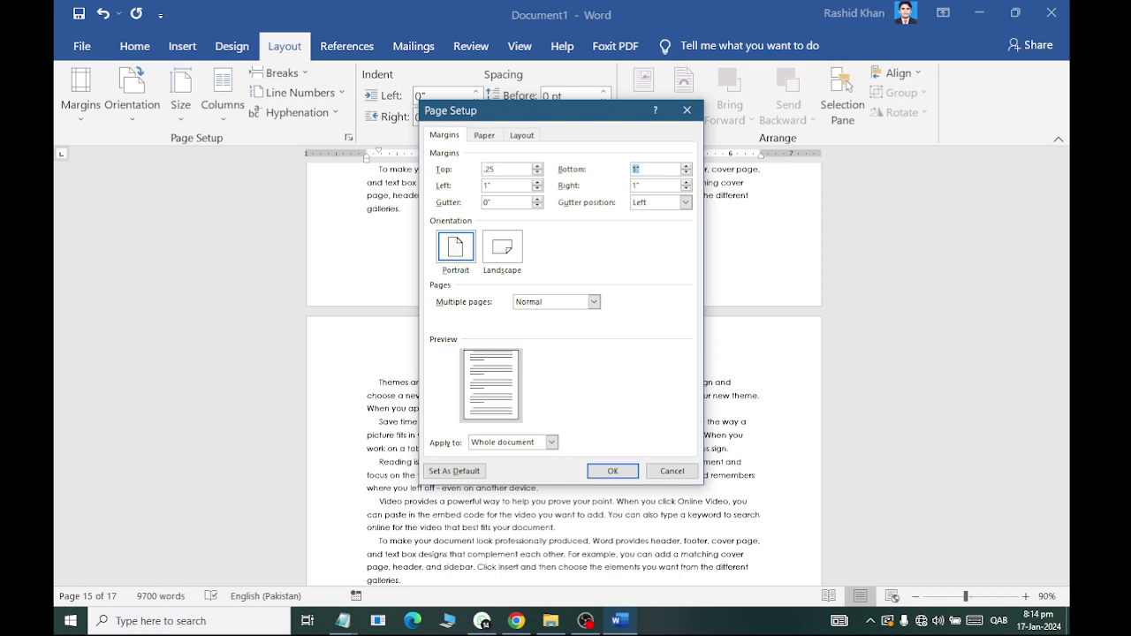
type(".25")
key("Tab")
key("Tab")
type(".5")
key("Return")
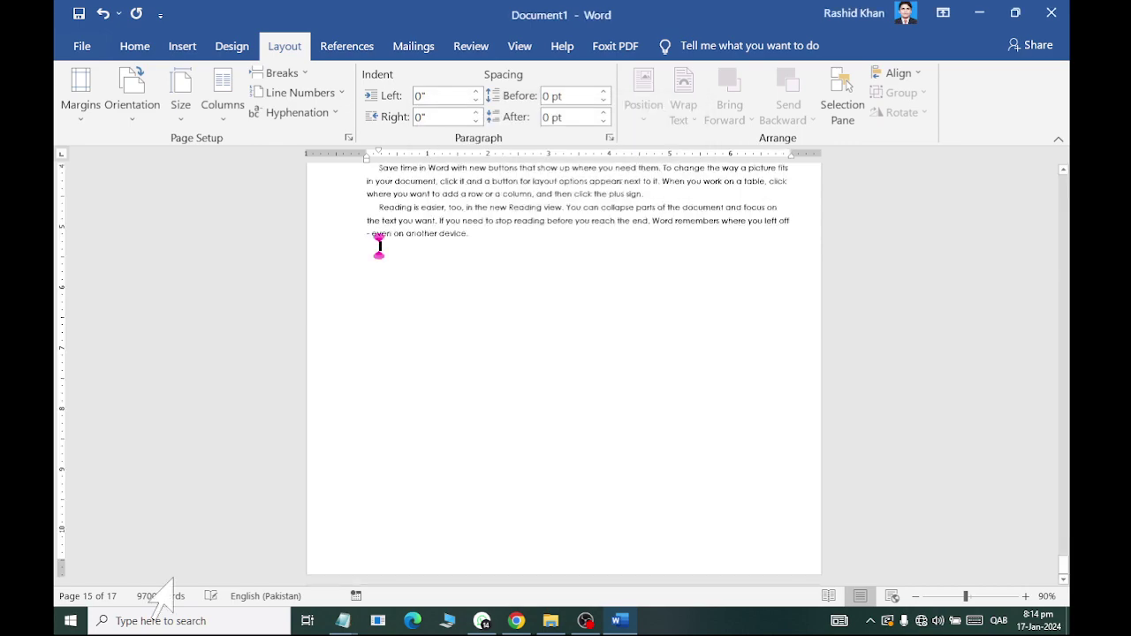
Step: Zoom out to 30% to view all 13 pages side by side
scroll(460, 395, "up", 3)
scroll(460, 395, "down", 3, "ctrl")
scroll(459, 395, "down", 3, "ctrl")
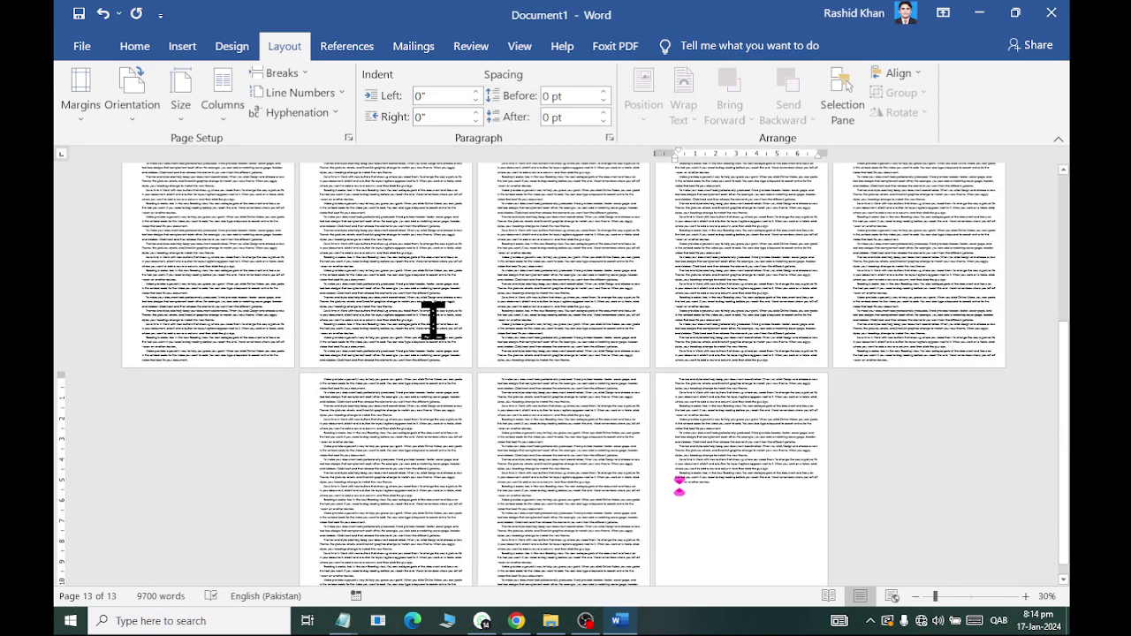
scroll(463, 442, "down", 1)
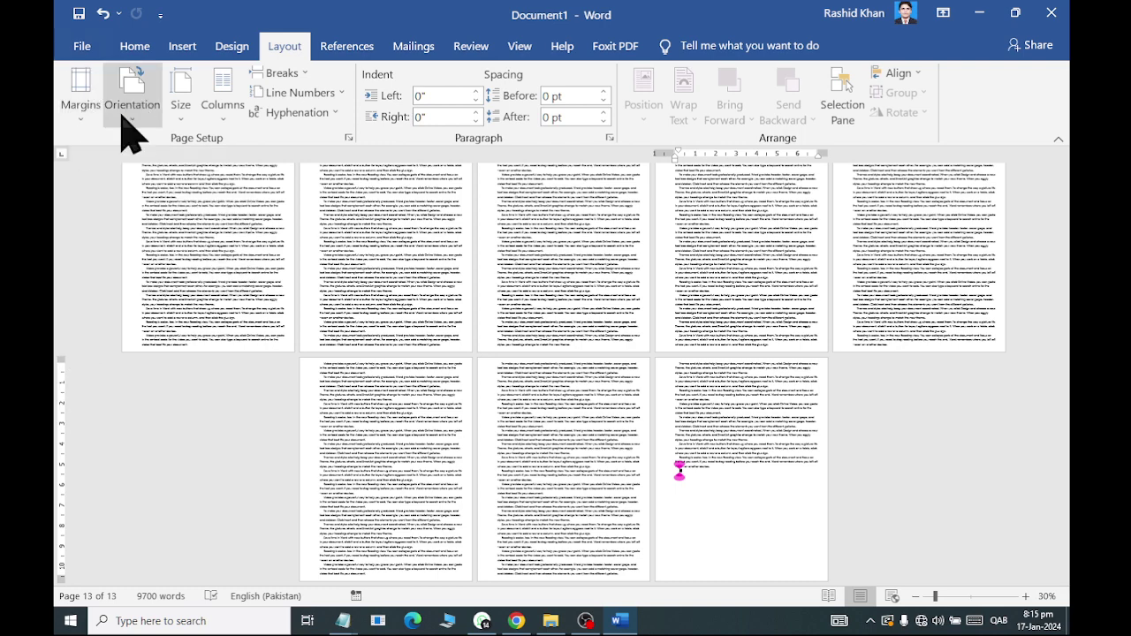
scroll(275, 403, "up", 3)
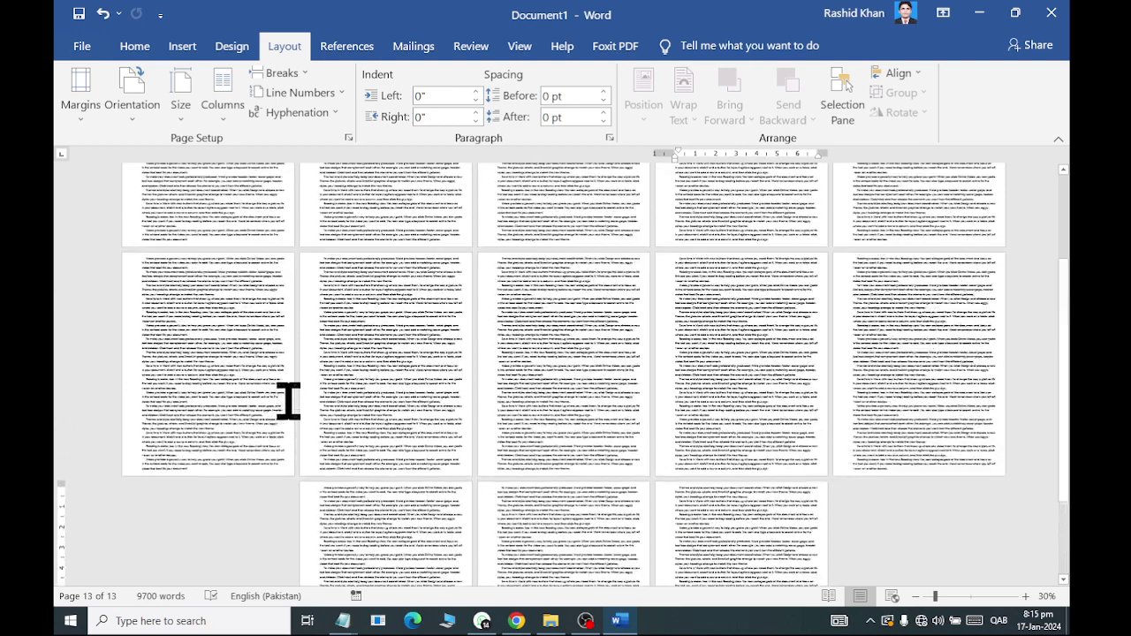
scroll(289, 401, "up", 2)
scroll(282, 401, "up", 2)
scroll(280, 400, "up", 2)
scroll(279, 402, "up", 2)
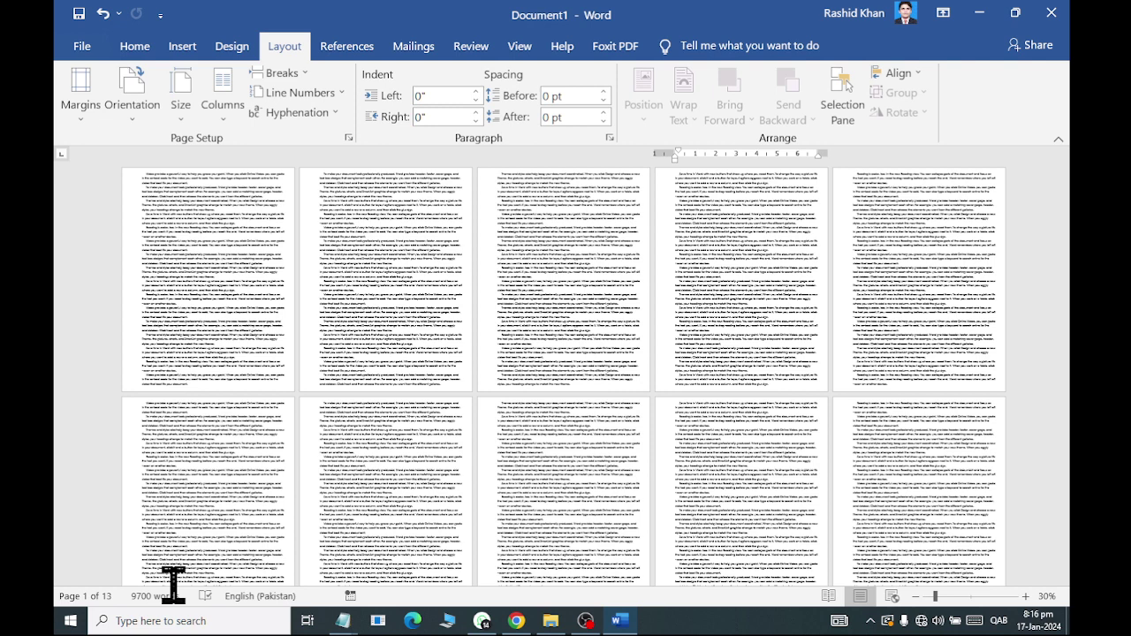
left_click(131, 111)
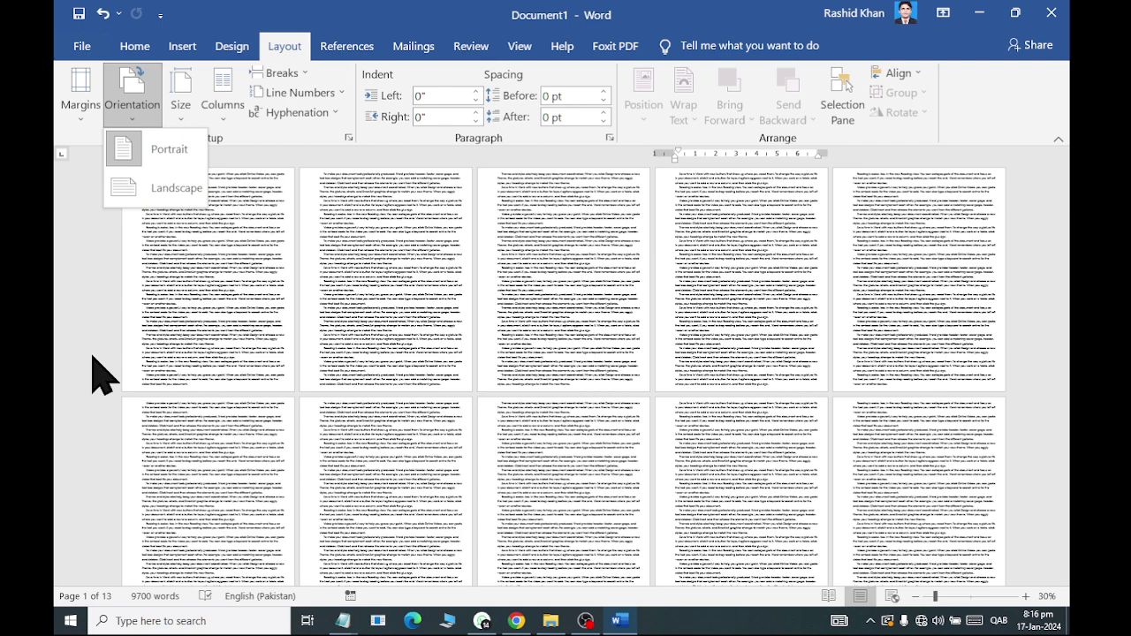
left_click(176, 190)
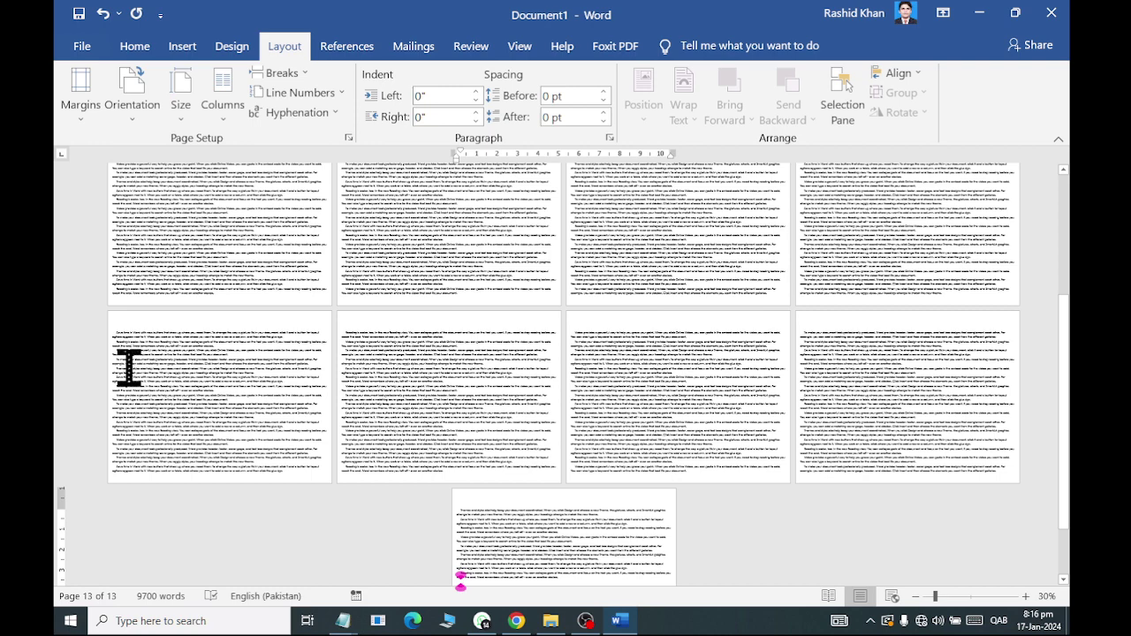
scroll(210, 358, "up", 1)
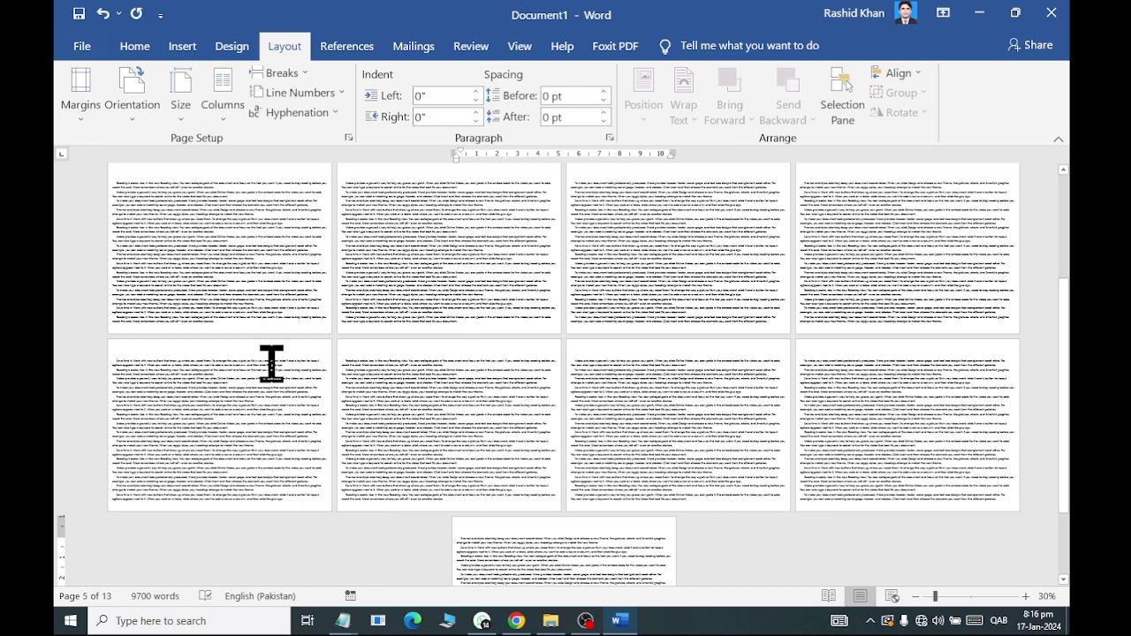
left_click(181, 97)
left_click(151, 105)
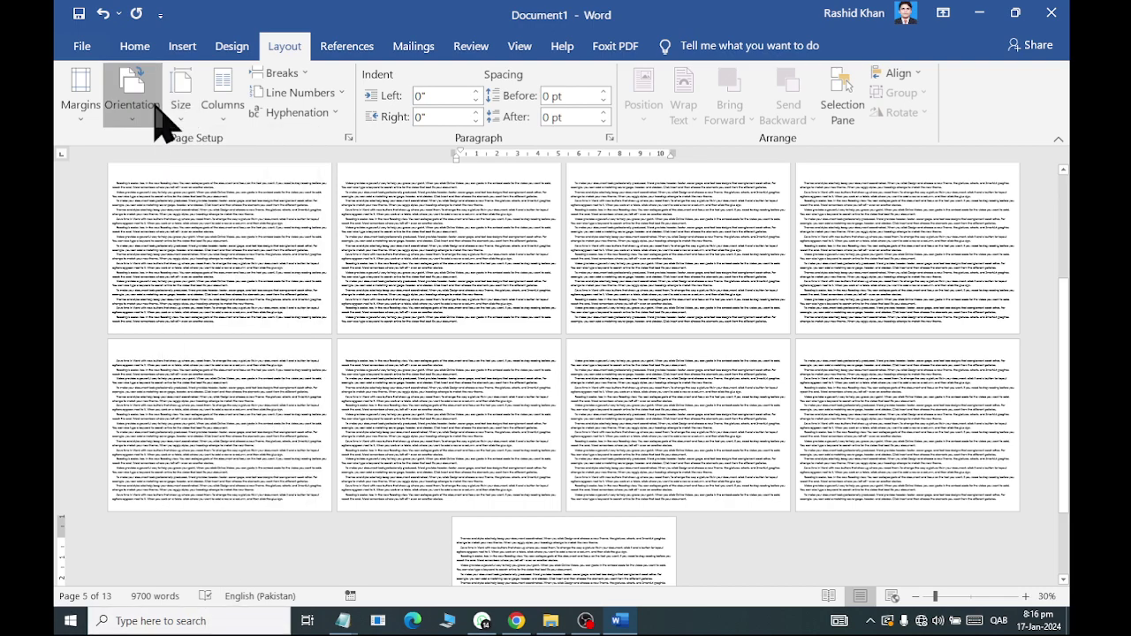
left_click(157, 149)
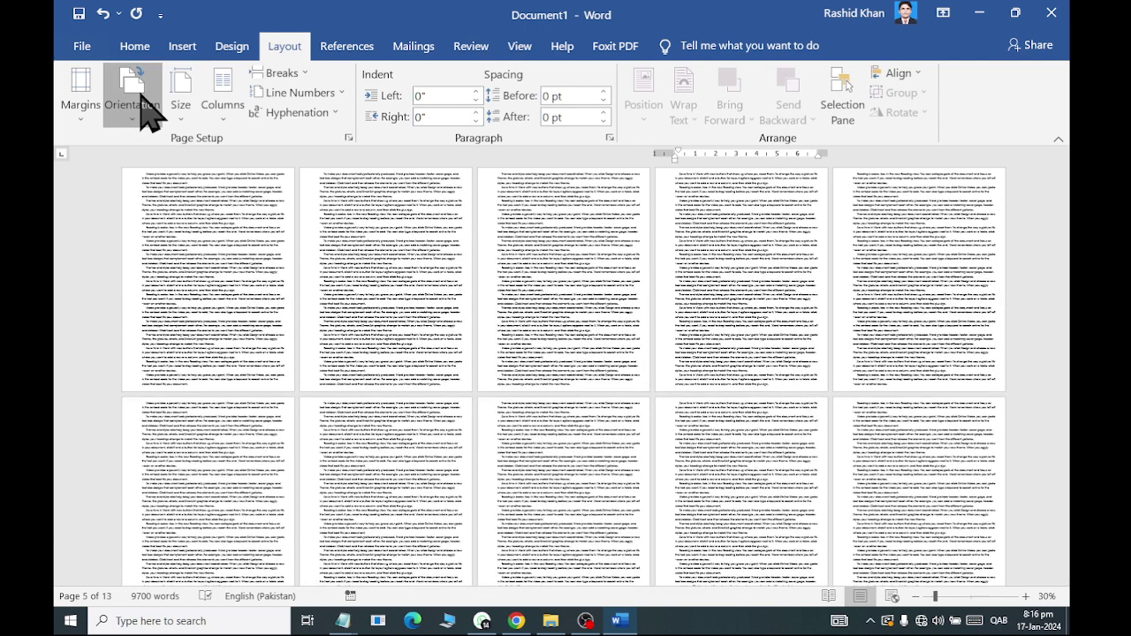
left_click(142, 97)
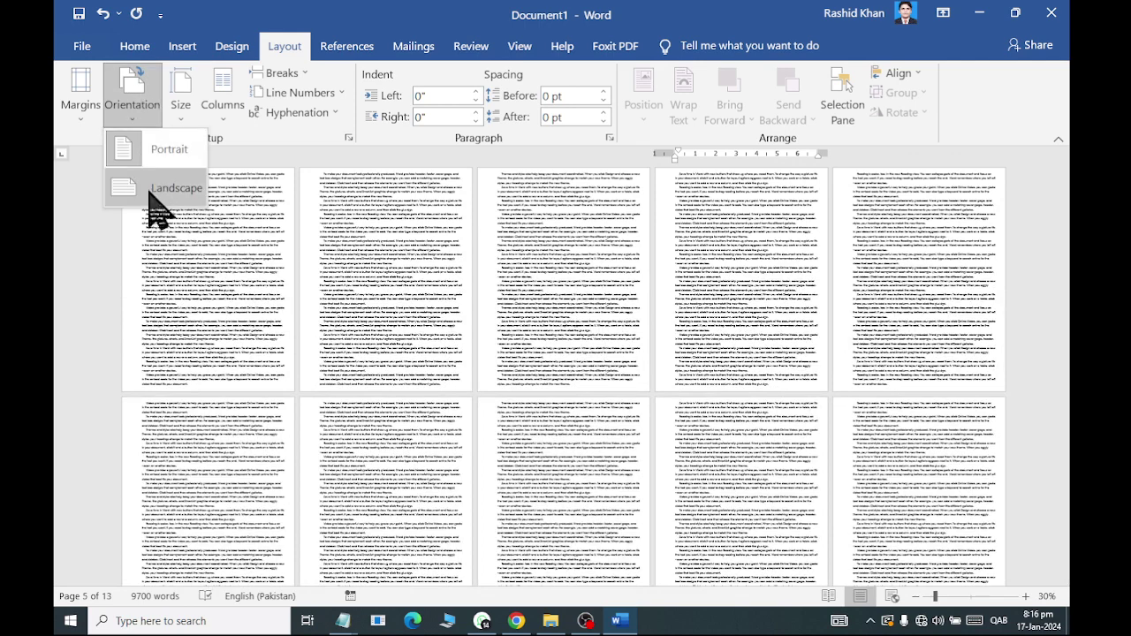
left_click(148, 190)
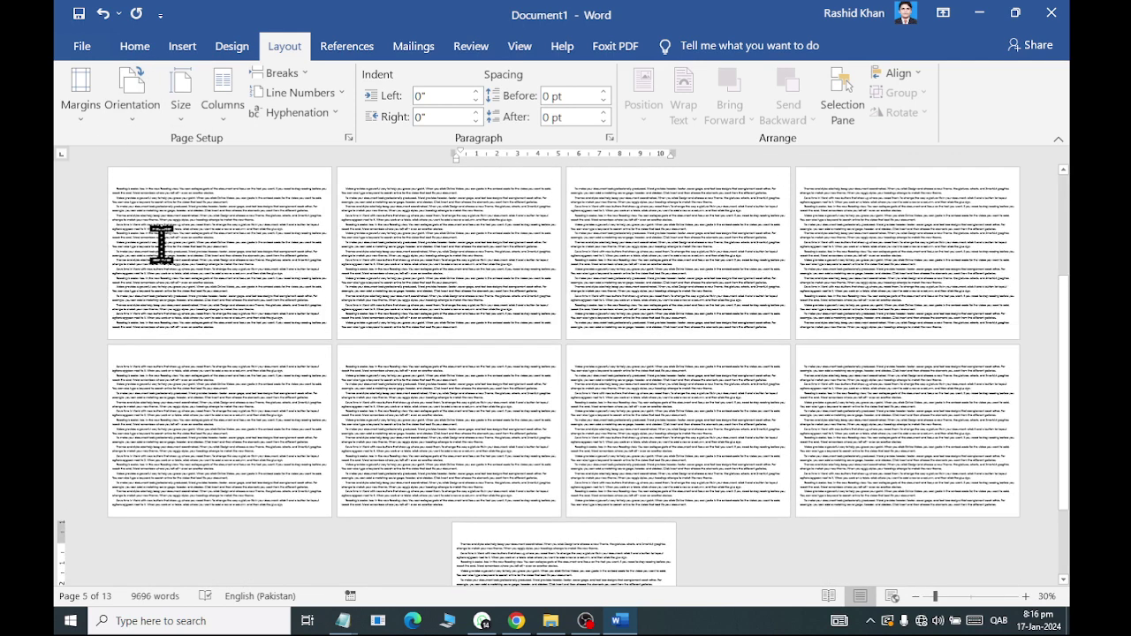
left_click(128, 106)
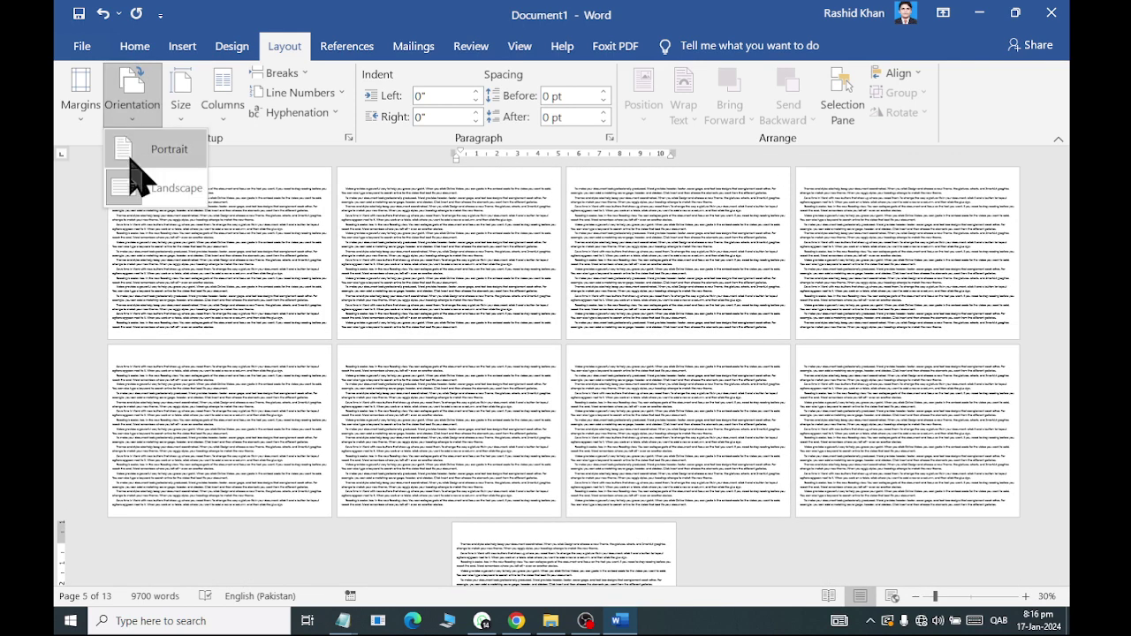
left_click(164, 256)
scroll(374, 253, "down", 2)
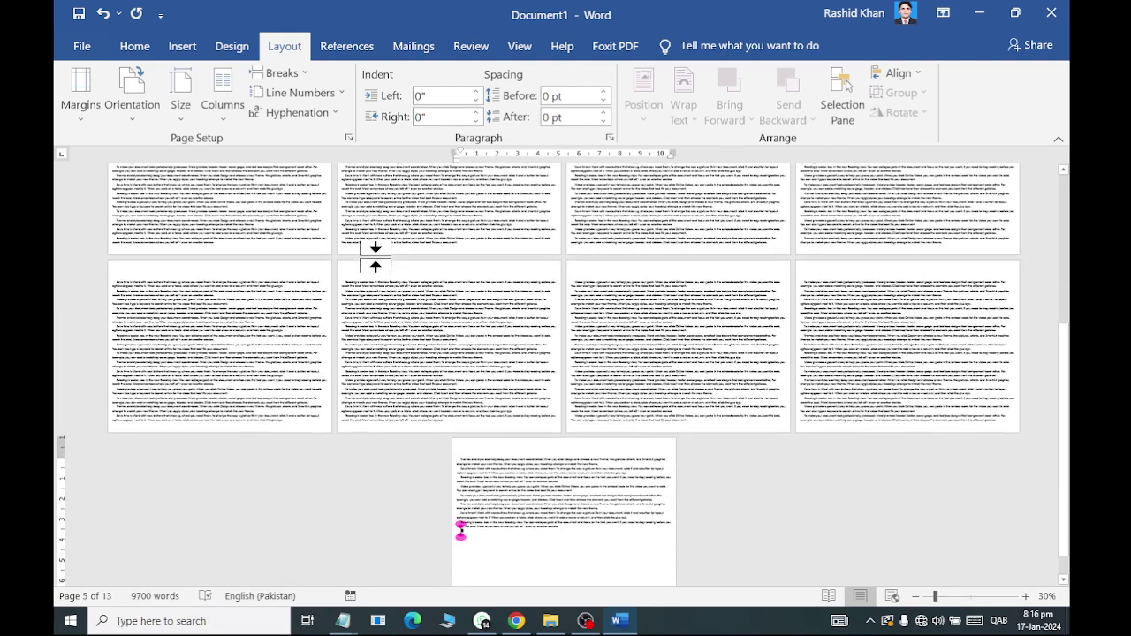
left_click(128, 106)
left_click(153, 153)
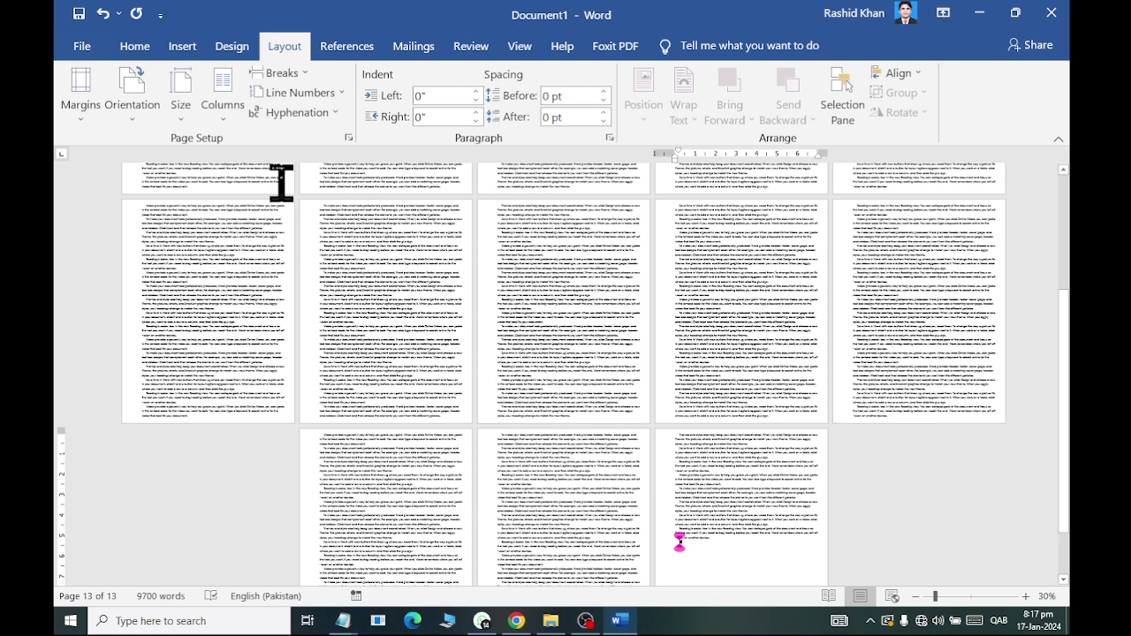
scroll(229, 311, "up", 1)
scroll(229, 354, "up", 2)
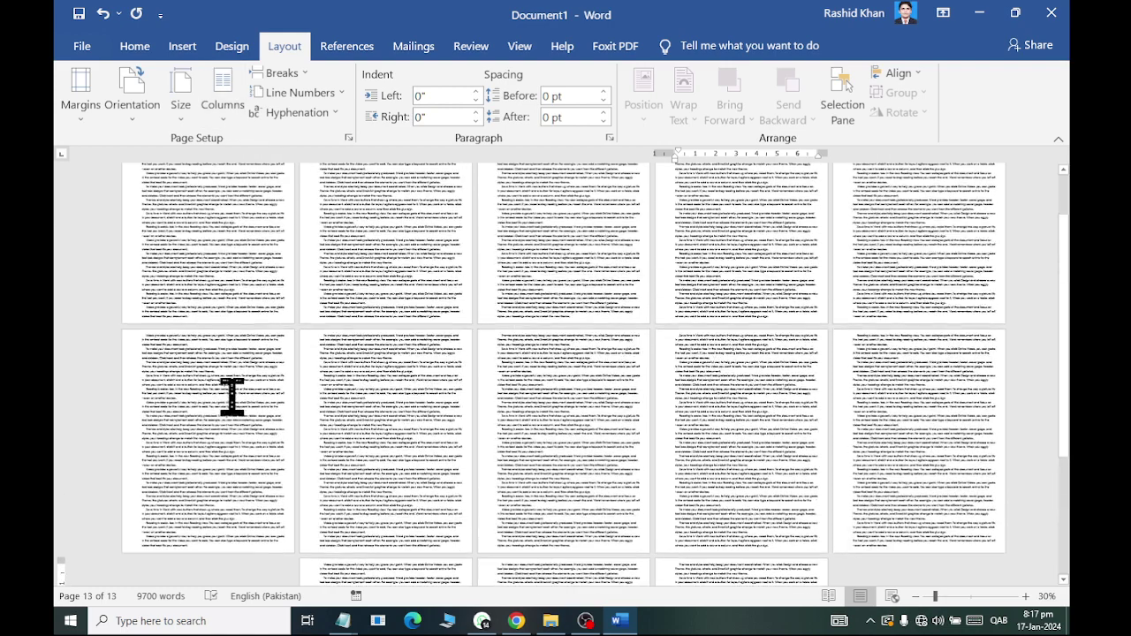
Step: Set the document to two columns, then to three columns
scroll(316, 378, "up", 9)
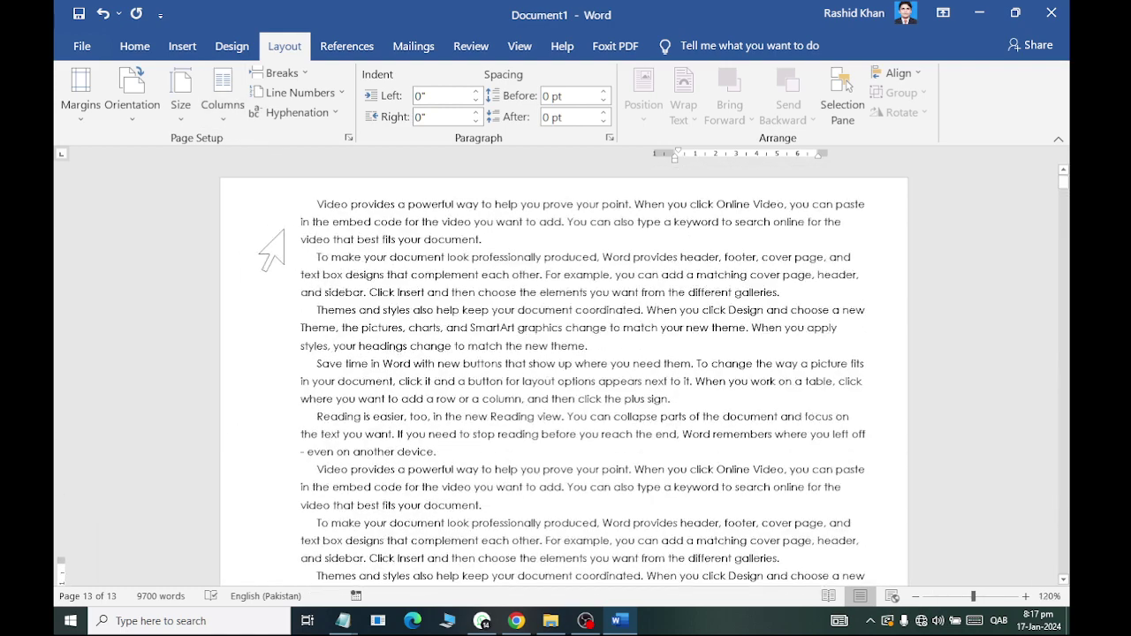
left_click(210, 113)
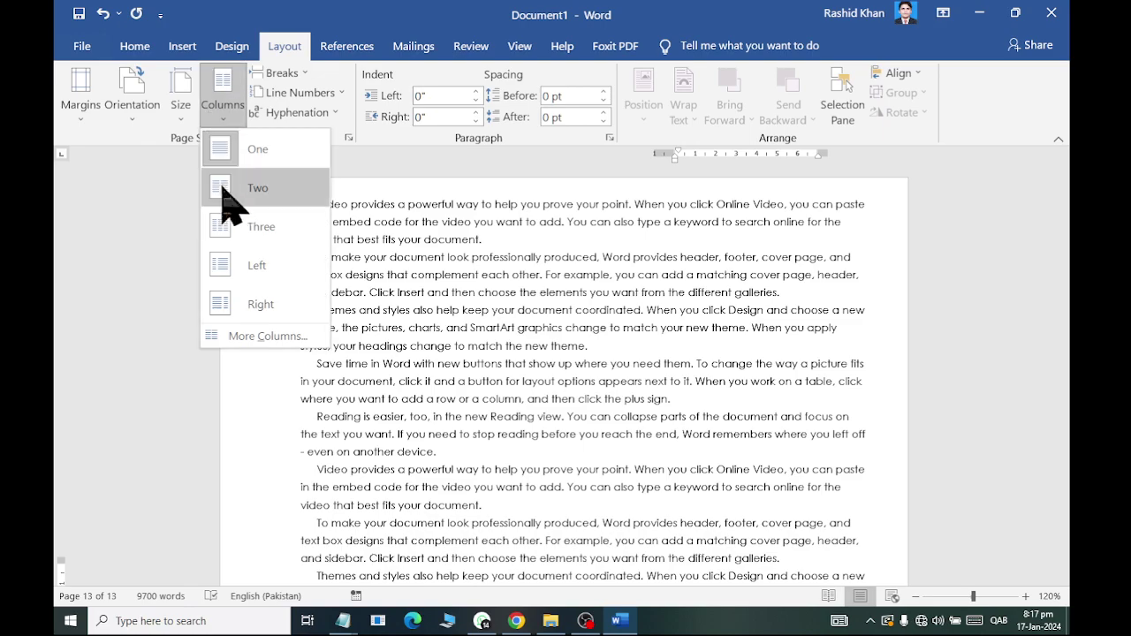
left_click(241, 187)
left_click(234, 119)
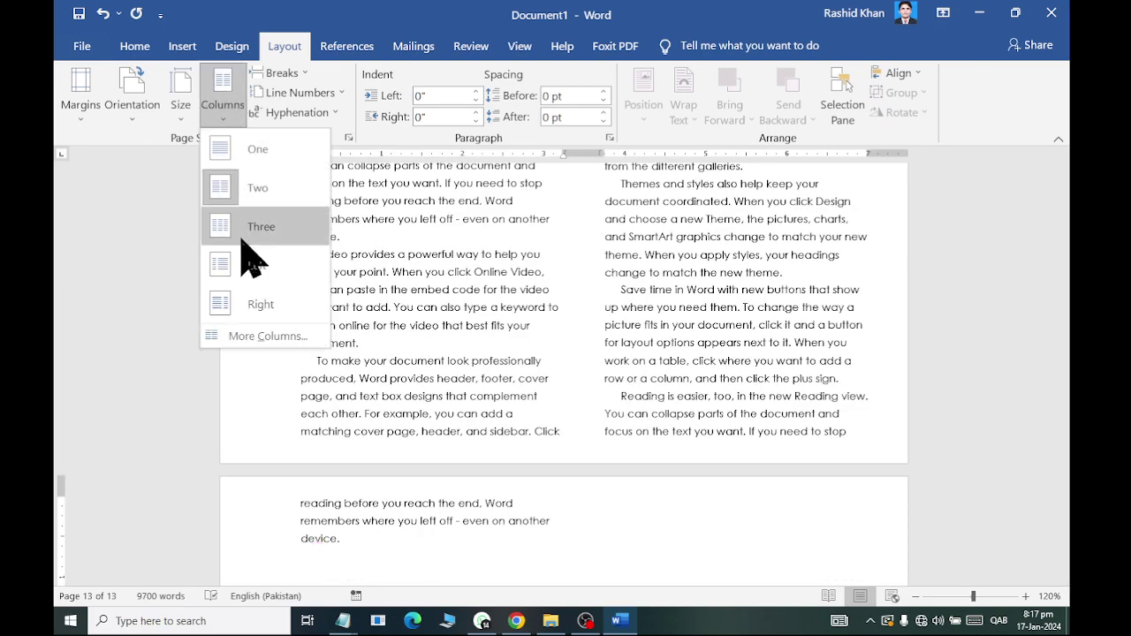
left_click(282, 227)
Step: Scroll back to the top and open the More Columns dialog
scroll(301, 315, "up", 5)
scroll(301, 314, "up", 5)
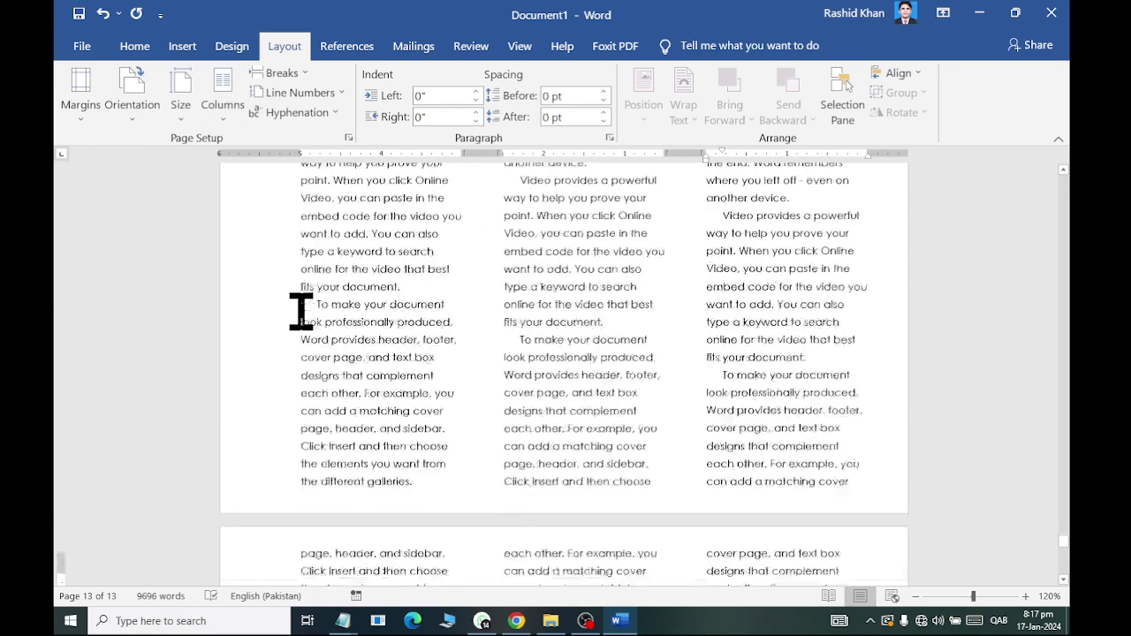
scroll(300, 311, "up", 3)
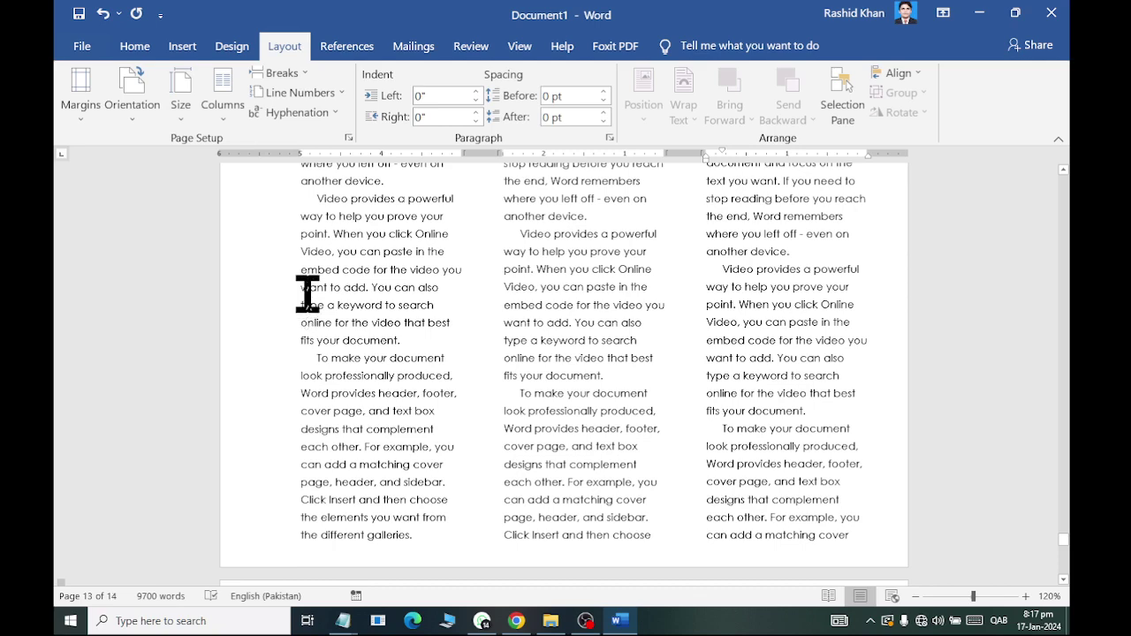
scroll(306, 294, "up", 4)
scroll(307, 290, "up", 2)
scroll(309, 284, "up", 1)
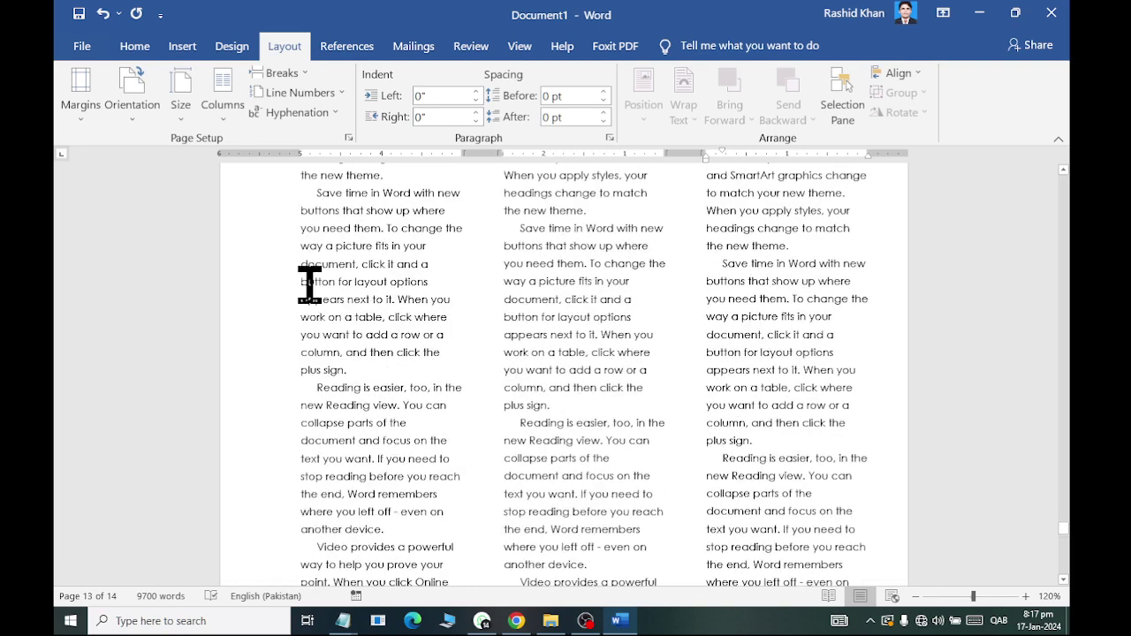
scroll(309, 284, "up", 1)
scroll(311, 285, "up", 5)
scroll(311, 287, "up", 4)
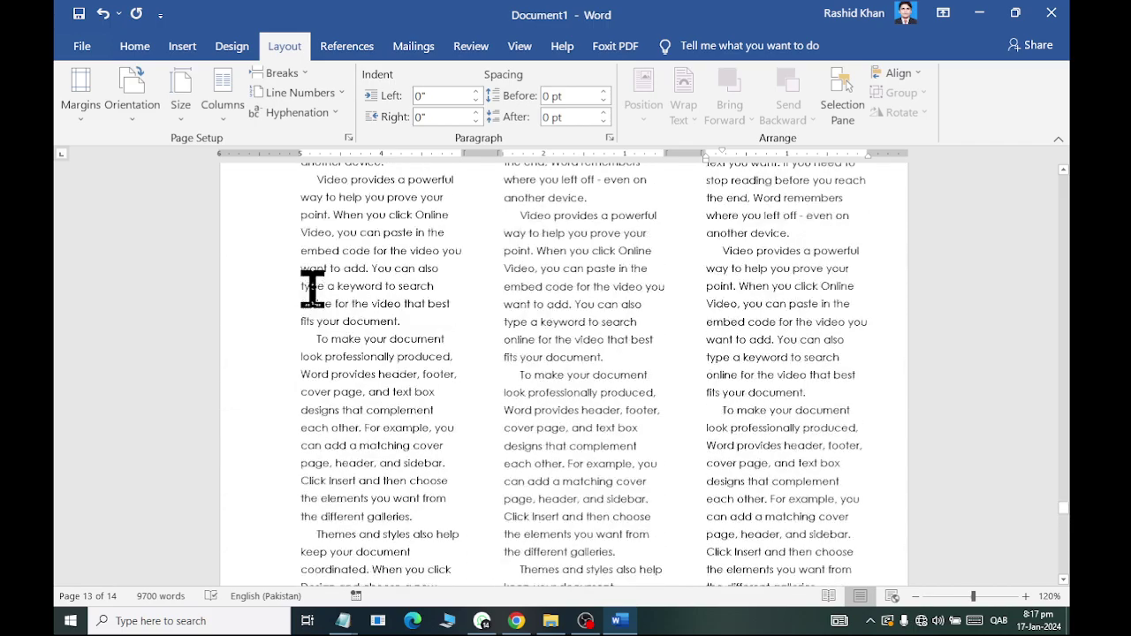
scroll(313, 289, "up", 5)
scroll(313, 287, "up", 5)
scroll(311, 285, "up", 5)
scroll(311, 285, "up", 5)
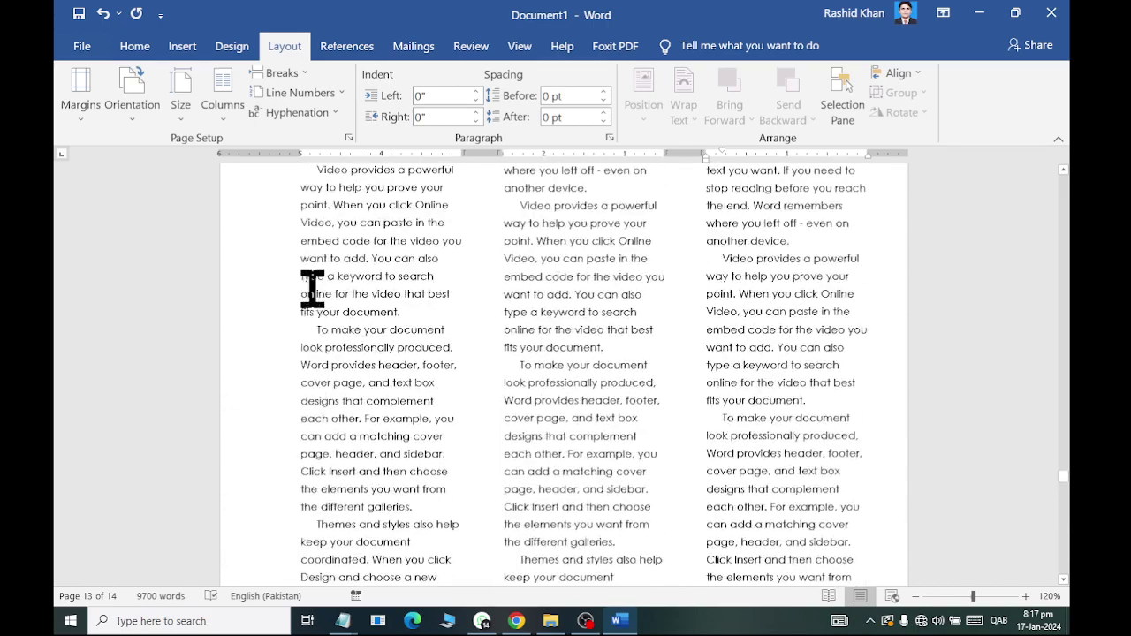
scroll(312, 283, "up", 4)
scroll(311, 281, "up", 3)
left_click(223, 88)
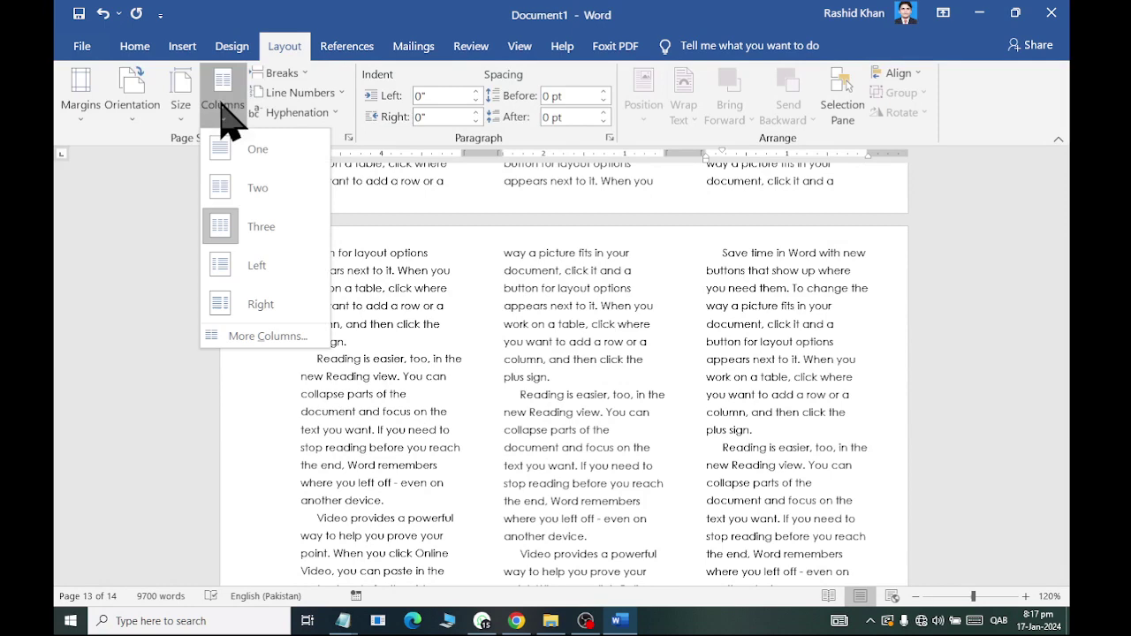
left_click(266, 337)
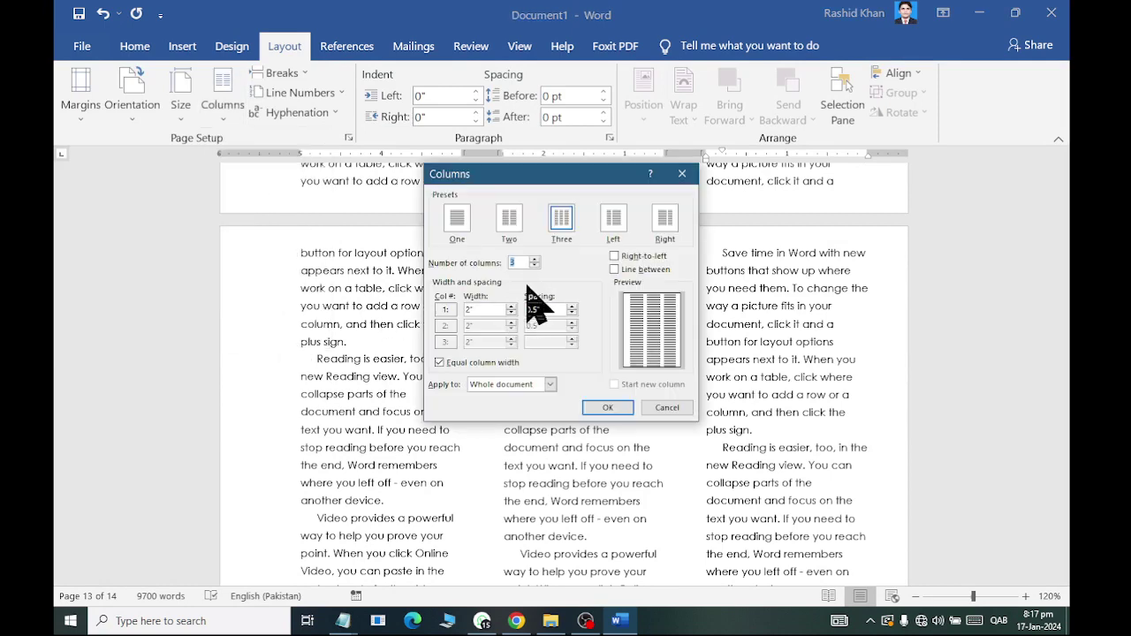
Step: Apply six columns to the document through the Columns dialog
type("6")
left_click(608, 410)
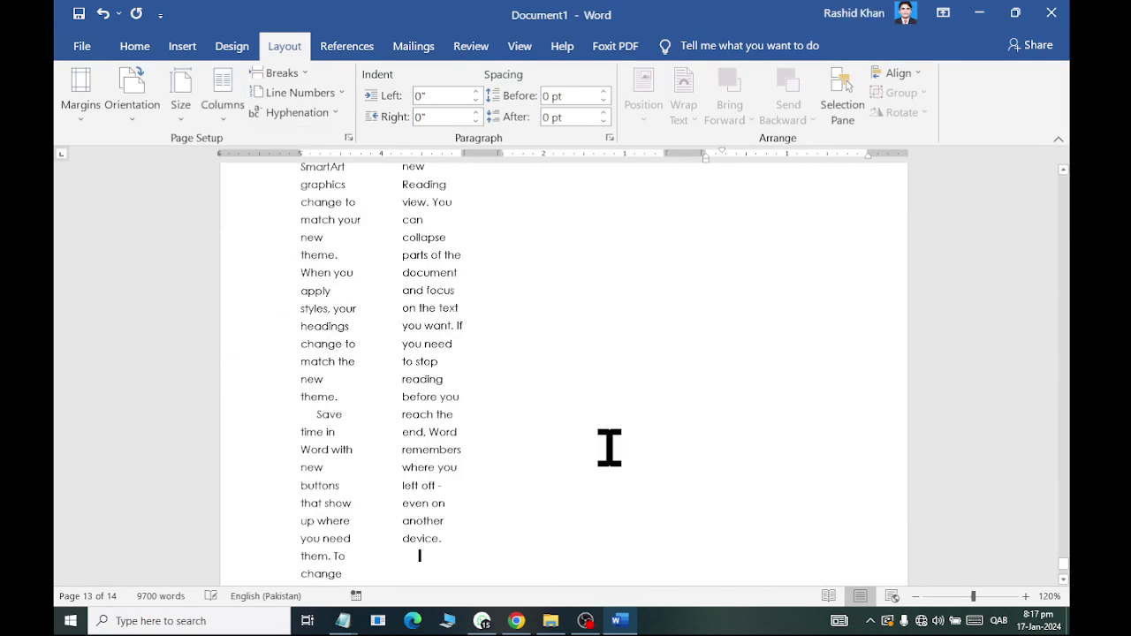
scroll(576, 423, "up", 4)
scroll(576, 423, "up", 3)
scroll(576, 422, "down", 5)
scroll(575, 412, "up", 2)
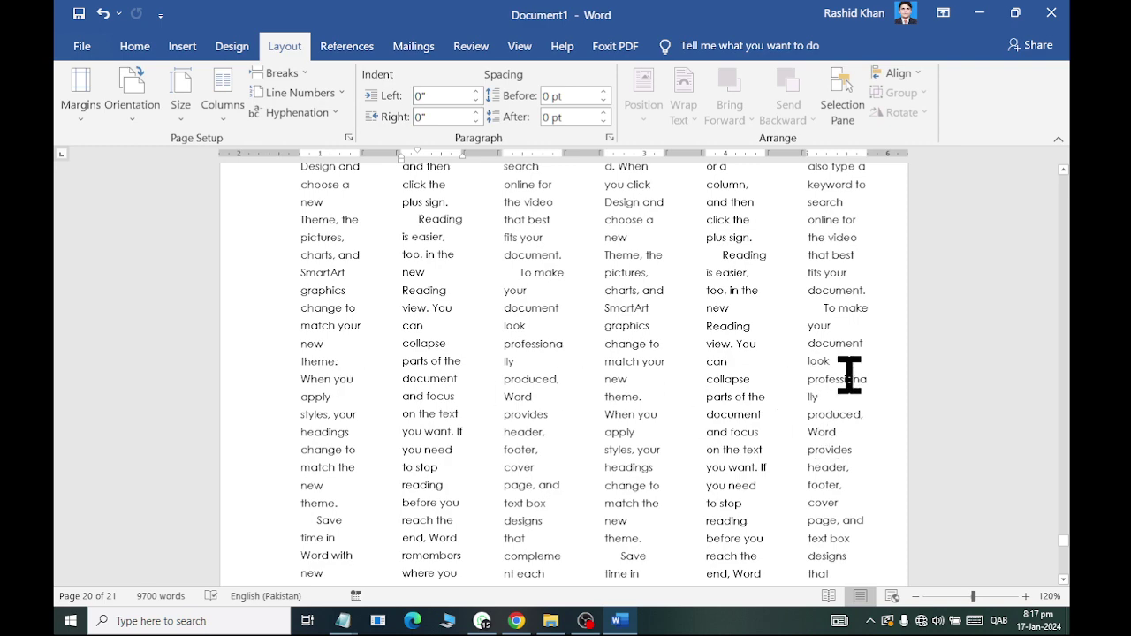
Step: Return to a single column and place the cursor after "device." on page 10
left_click(223, 105)
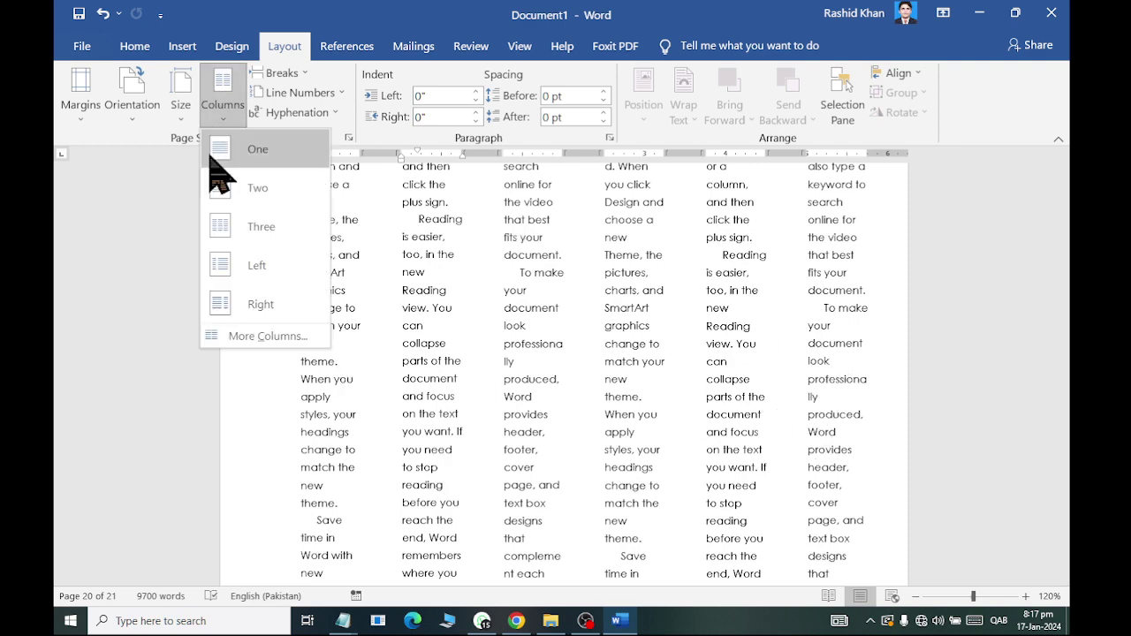
left_click(223, 147)
scroll(342, 303, "up", 5)
scroll(353, 286, "up", 5)
scroll(353, 286, "up", 3)
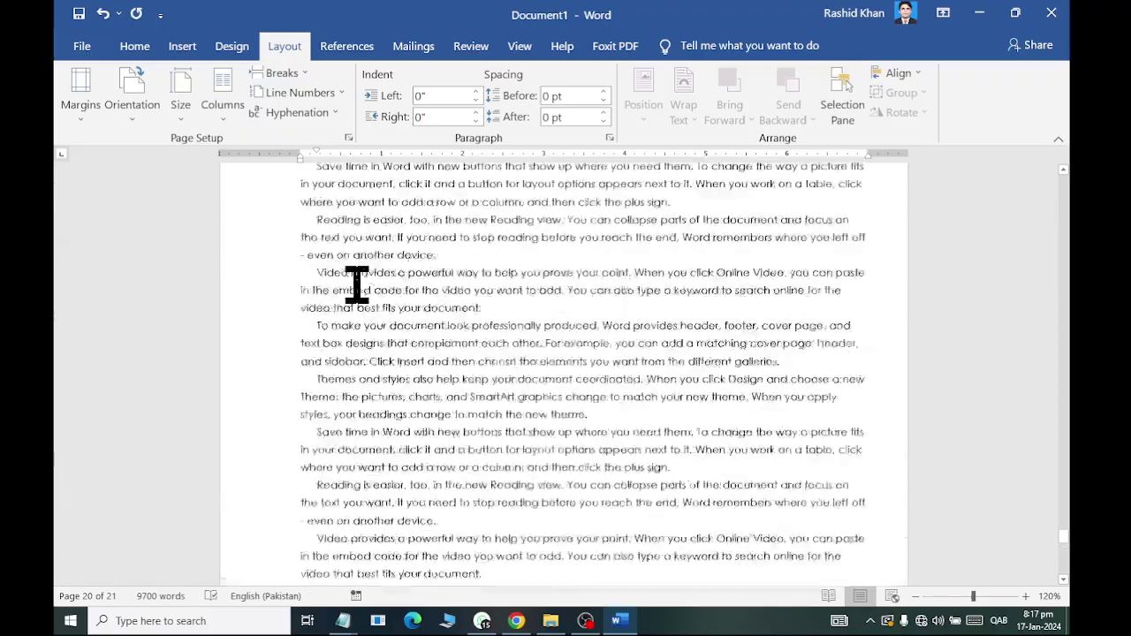
scroll(357, 285, "up", 1)
scroll(359, 283, "up", 3)
scroll(361, 283, "up", 3)
scroll(364, 283, "up", 3)
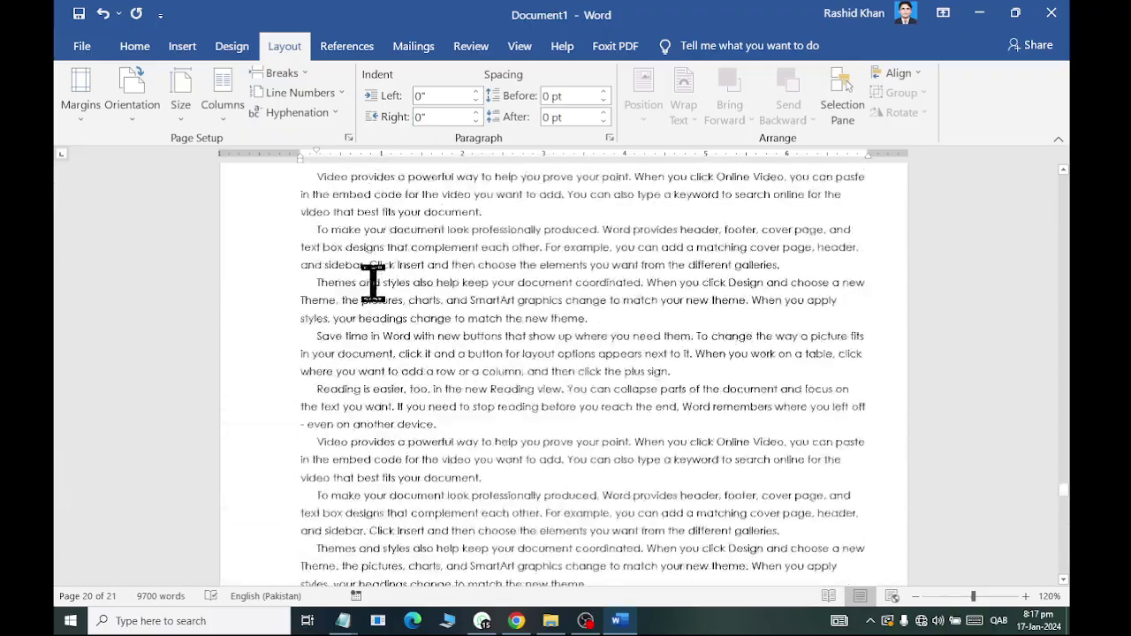
scroll(371, 283, "up", 3)
scroll(373, 283, "up", 3)
scroll(375, 282, "up", 3)
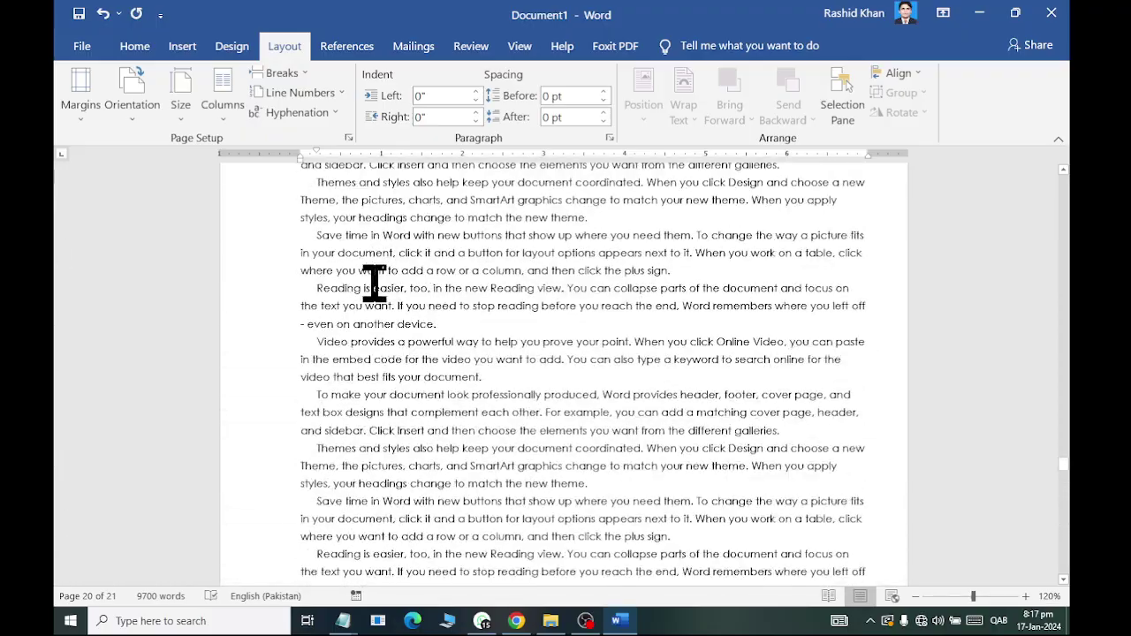
left_click(505, 326)
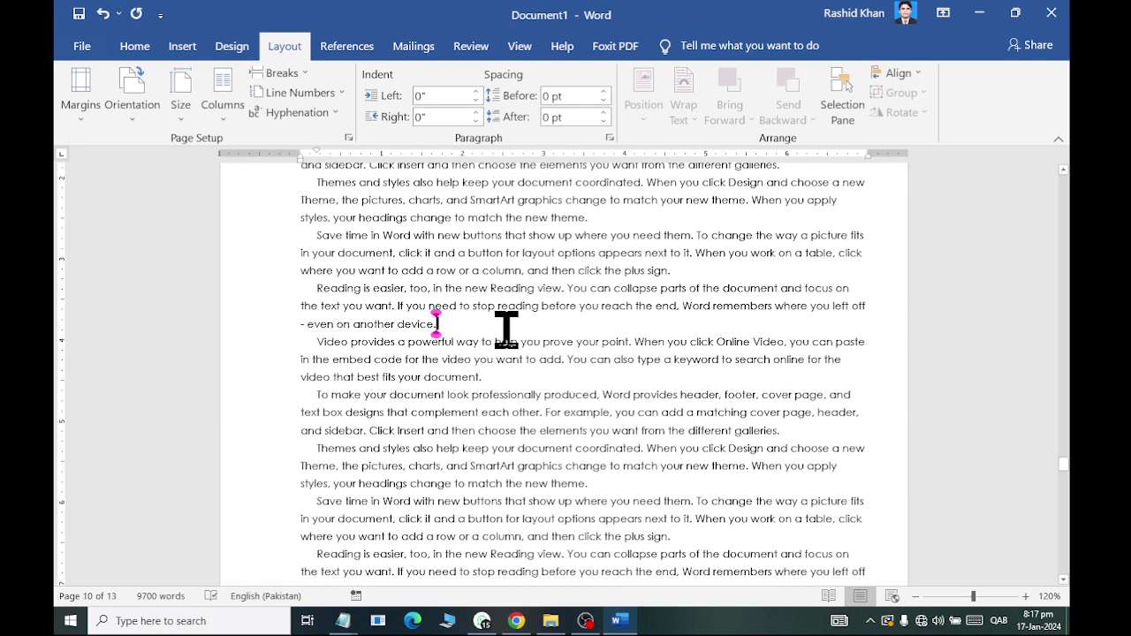
Step: After 'another device.', list Computer, Lcd, Keyboard, Mouse and Printer on separate lines
key("Return")
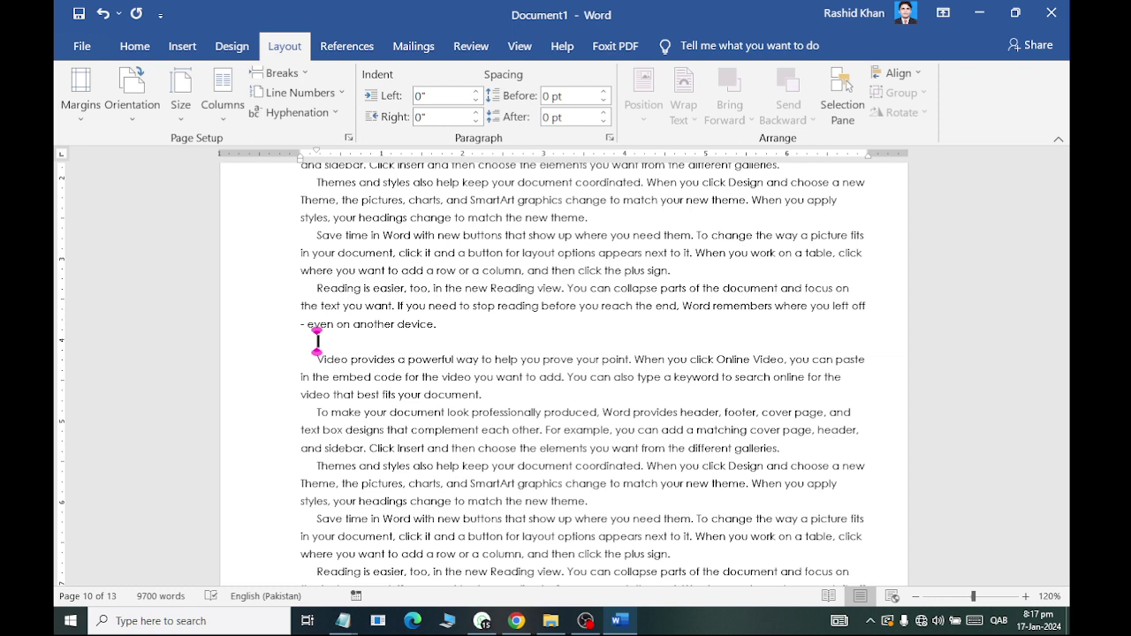
type("computer")
key("Return")
type("cd")
key("Return")
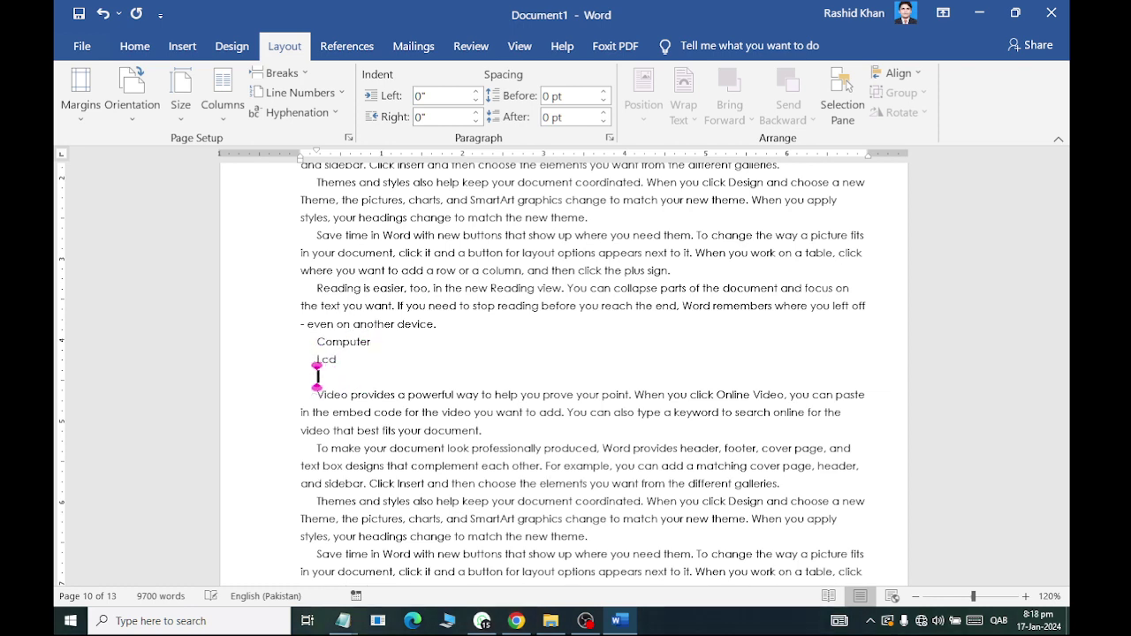
type("keyboard")
key("Return")
type("mouse")
key("Return")
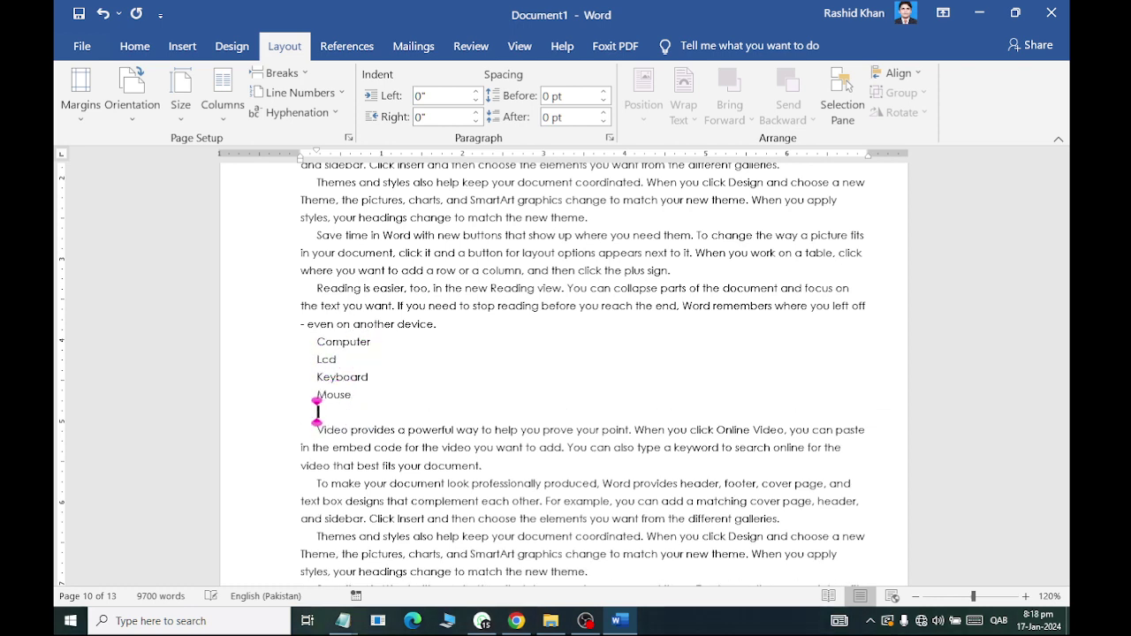
type("printer")
key("Return")
Step: Continue the list with Scanner, Blutooth, Led, Adapter, Laptop and desktop, one per line
type("scanner")
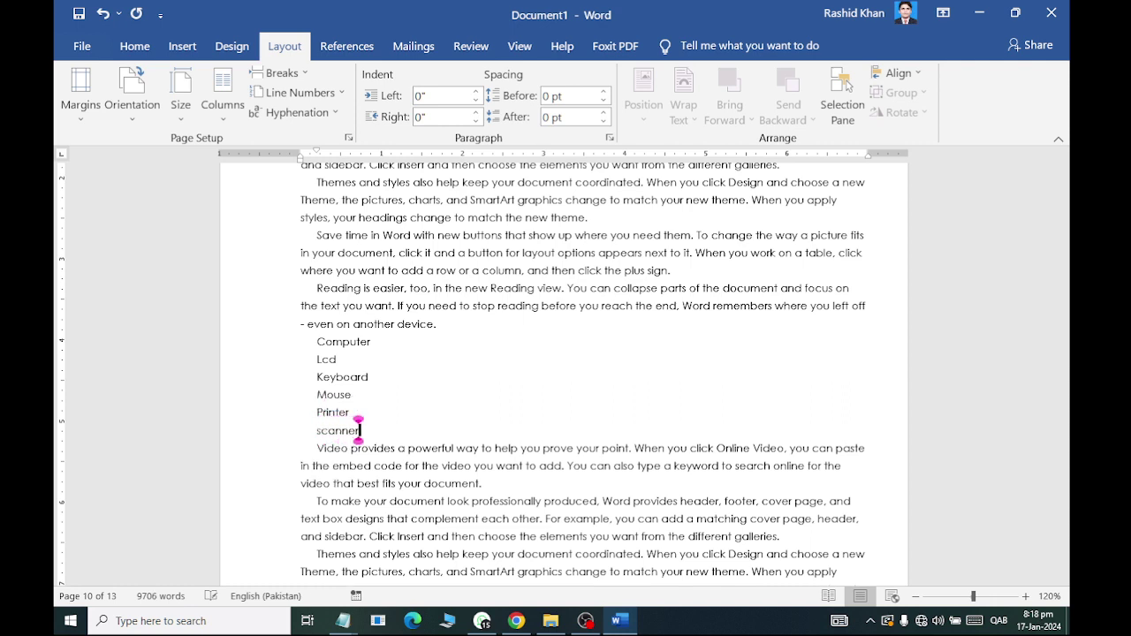
key("Return")
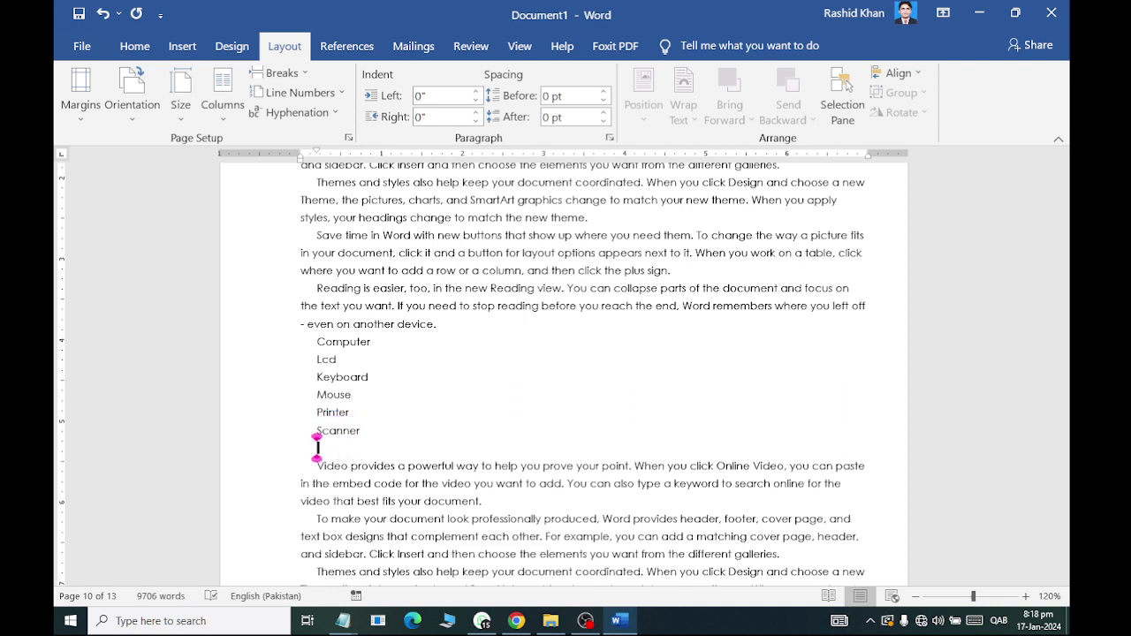
type("Blutooth")
key("Return")
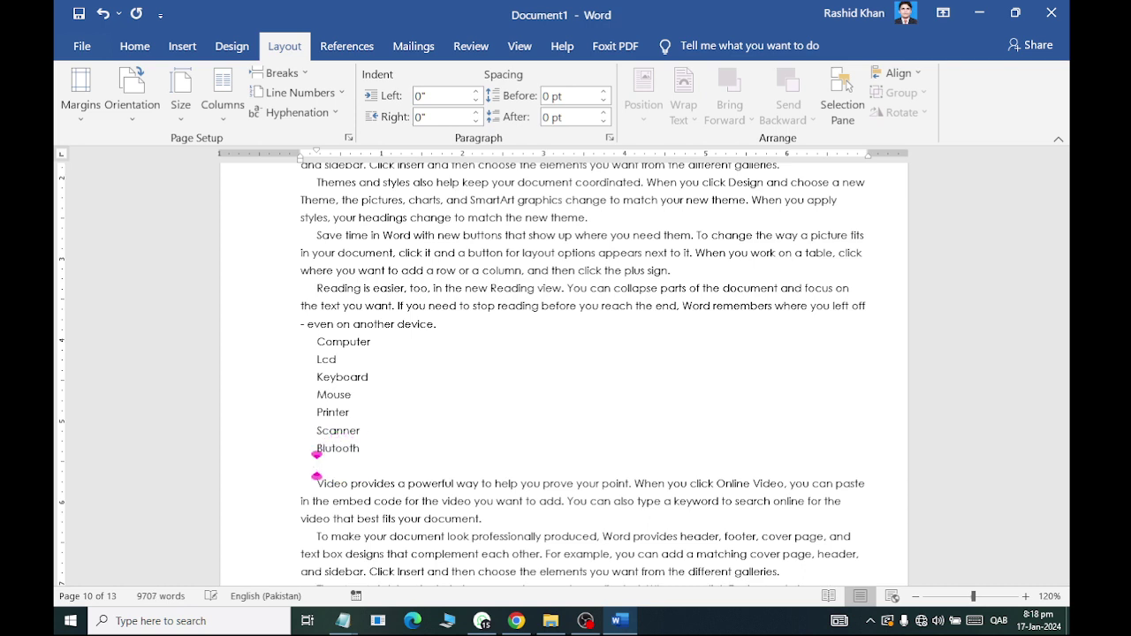
type("Led")
key("Return")
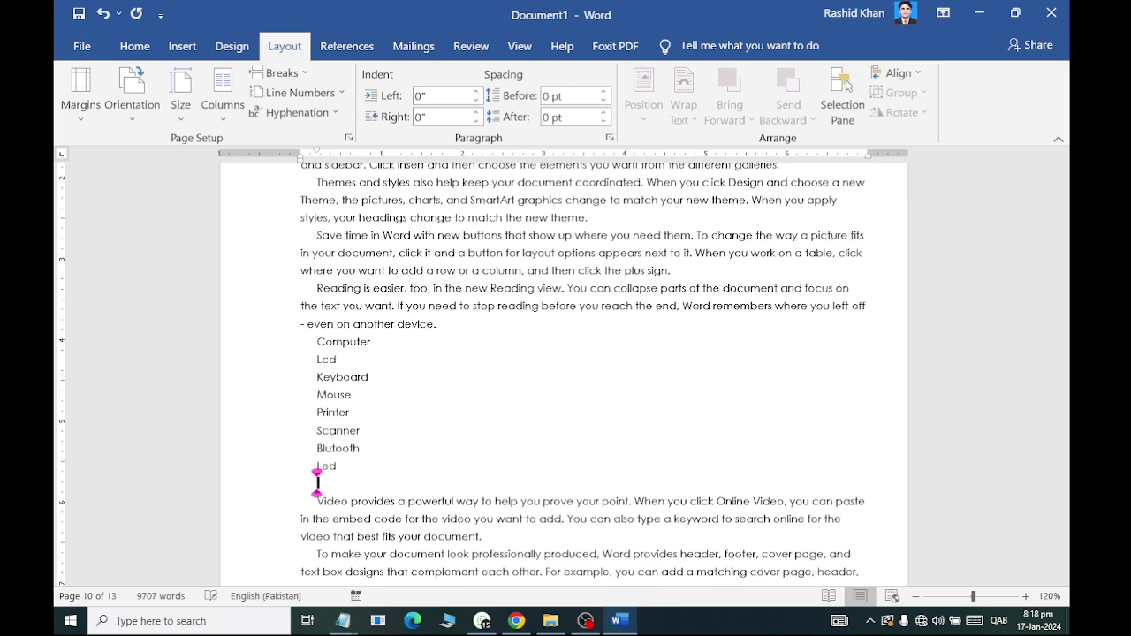
type("adapter")
key("Return")
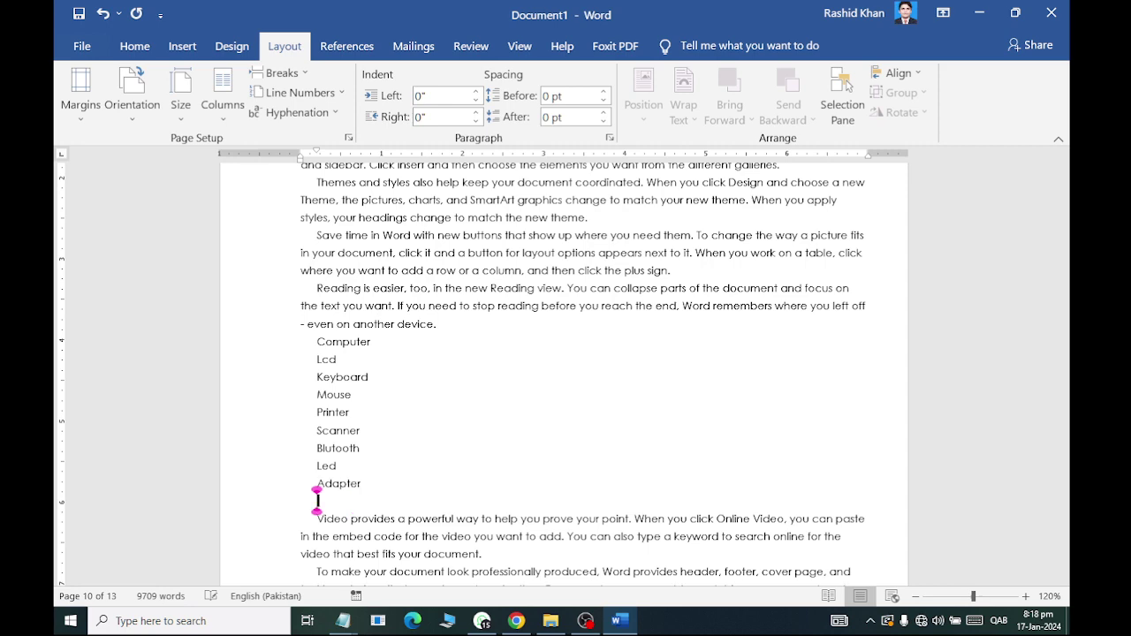
type("laptop")
key("Return")
type("desktop")
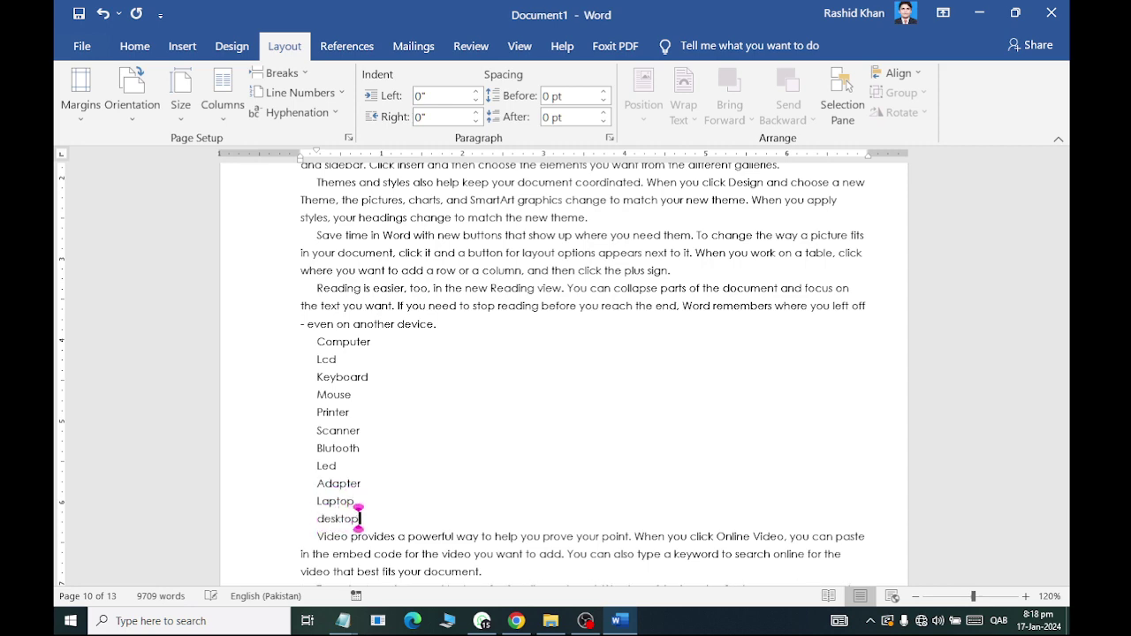
scroll(512, 297, "down", 3)
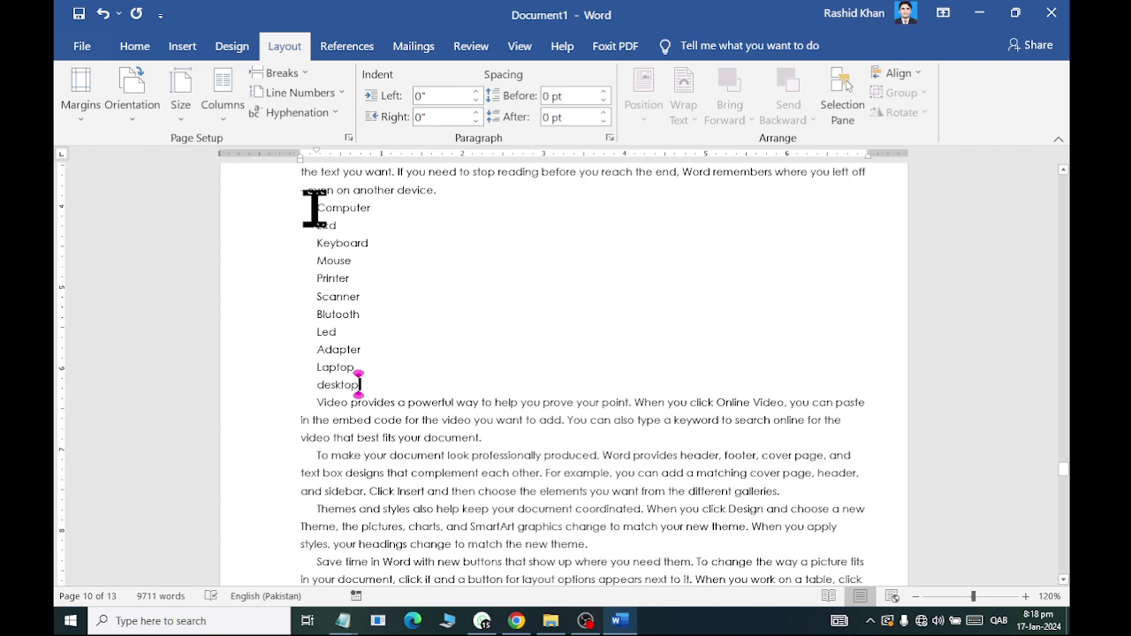
left_click(281, 455)
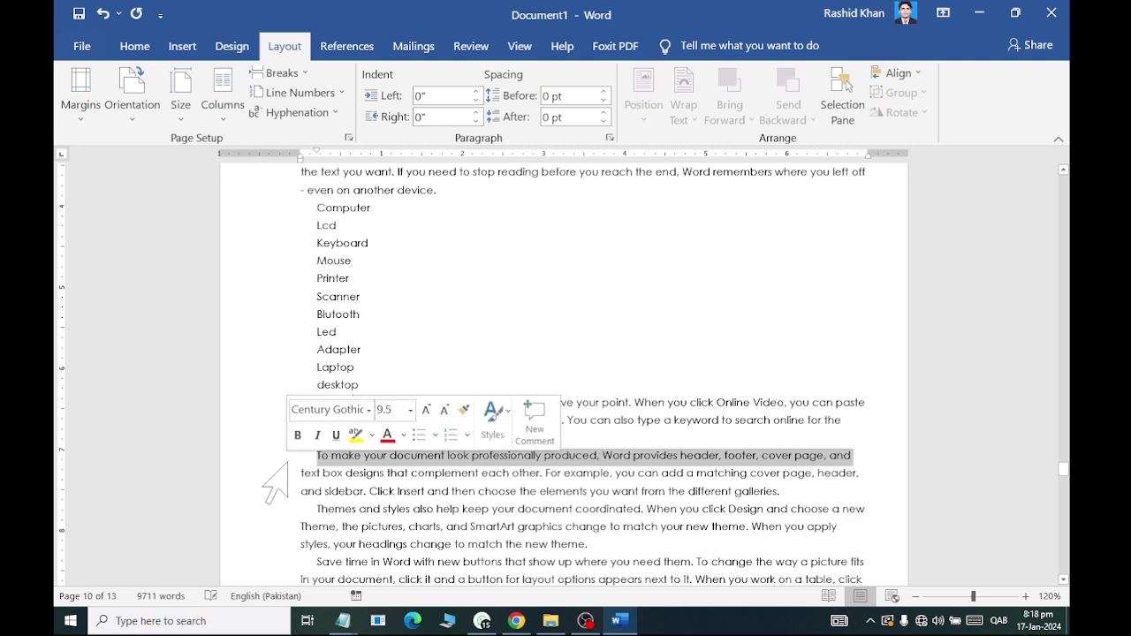
Step: Select the list from Computer to desktop and try two-column and three-column layouts
left_click(358, 527)
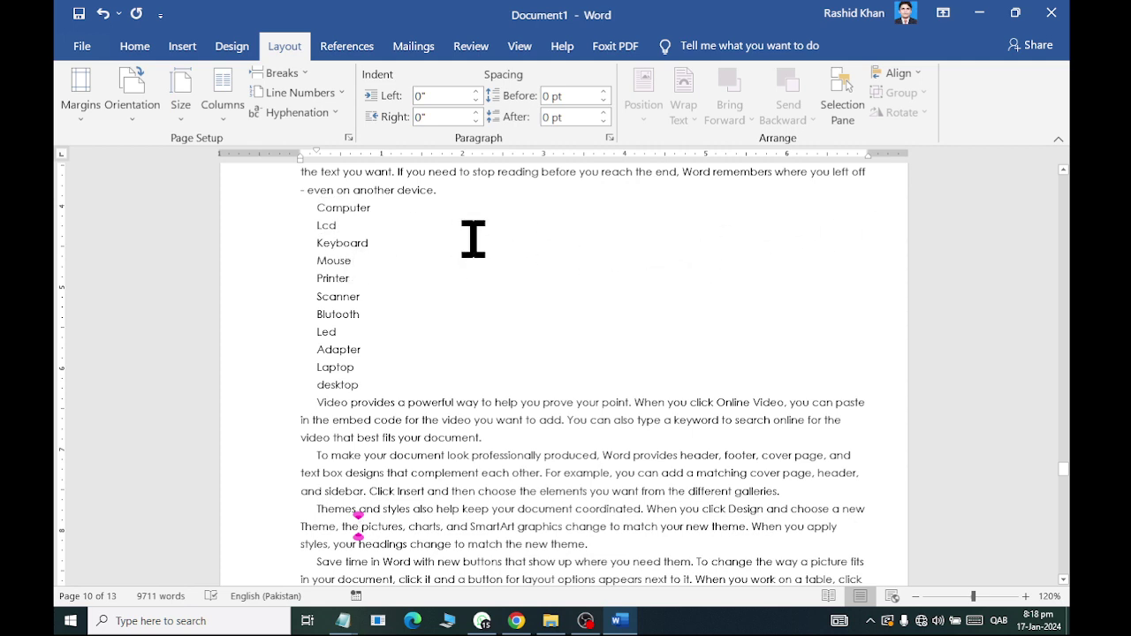
left_click_drag(317, 210, 399, 384)
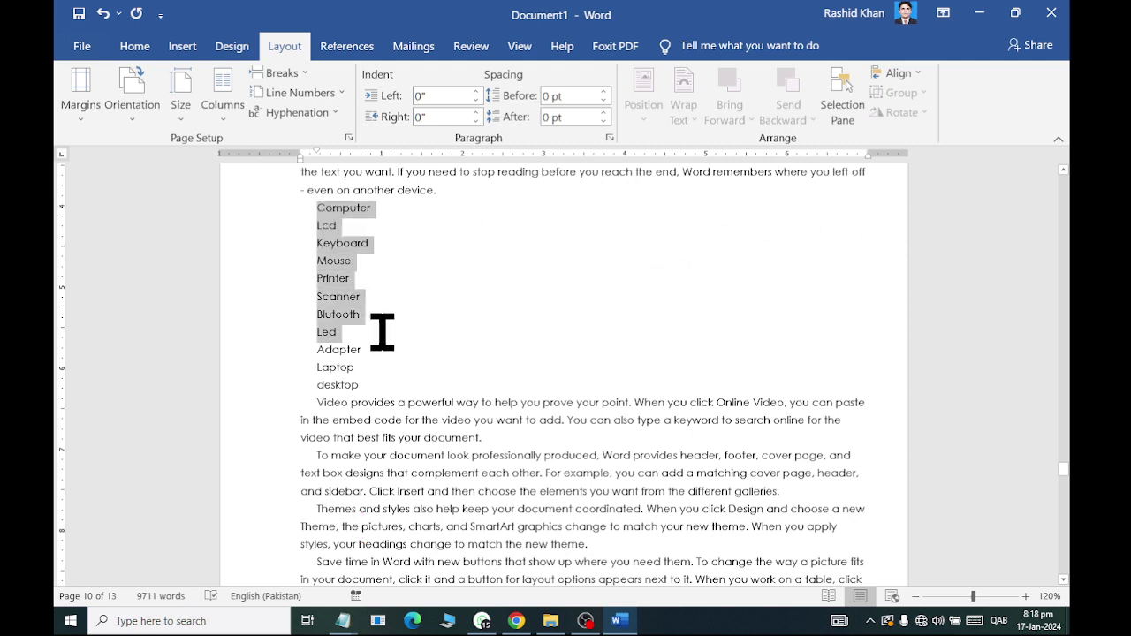
left_click(221, 97)
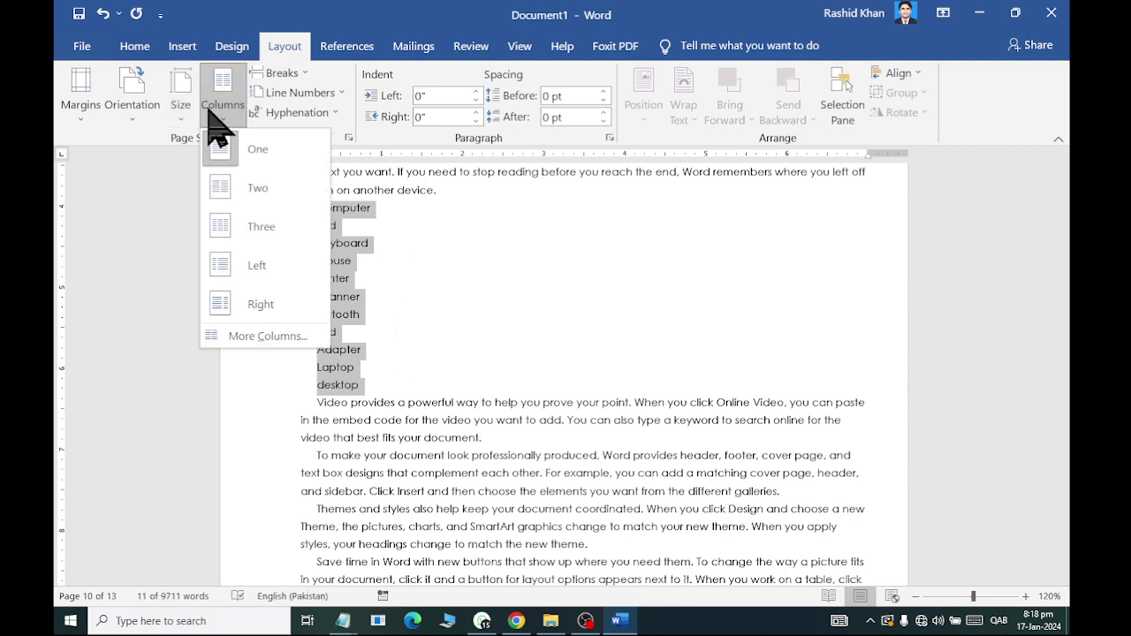
left_click(247, 189)
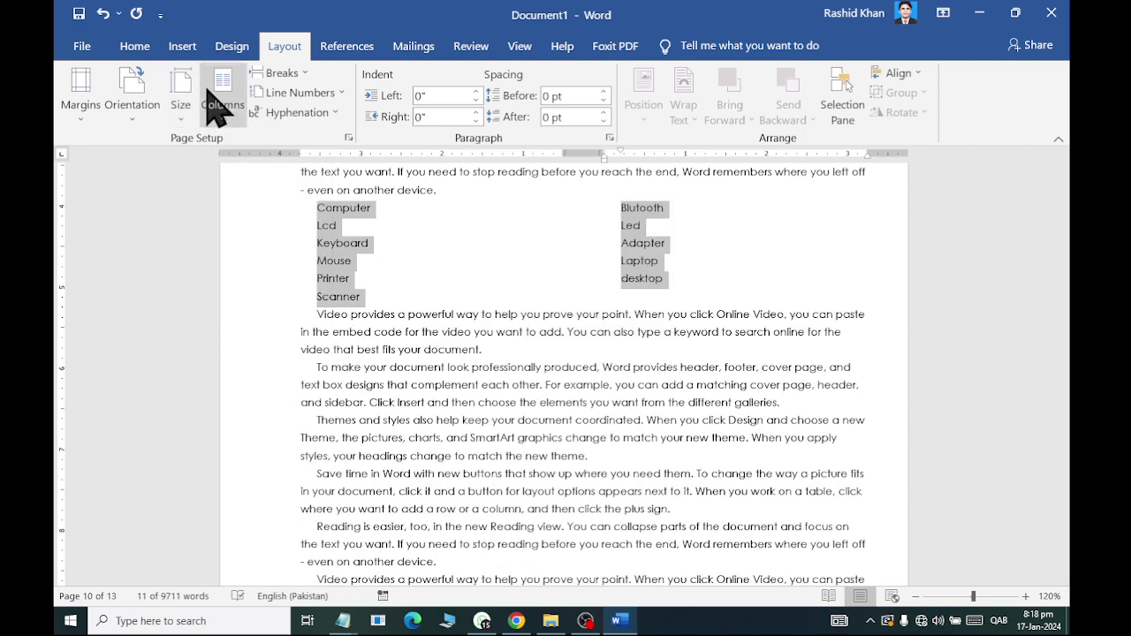
left_click(221, 97)
left_click(248, 226)
Step: Set the list to 4 columns in More Columns and add bullet points
left_click(223, 99)
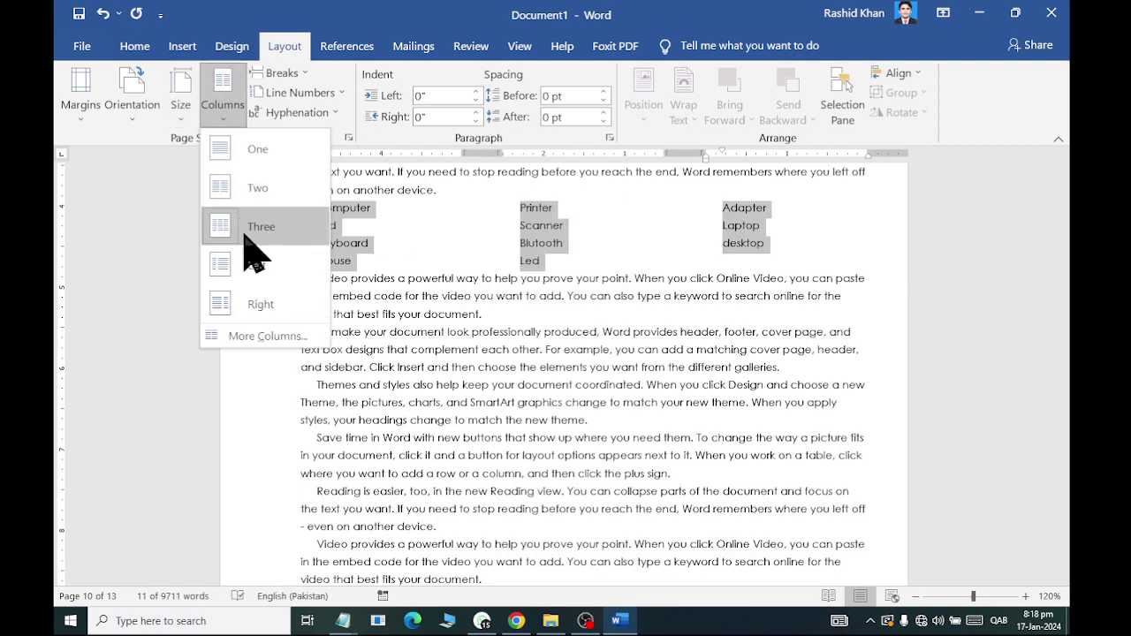
left_click(269, 337)
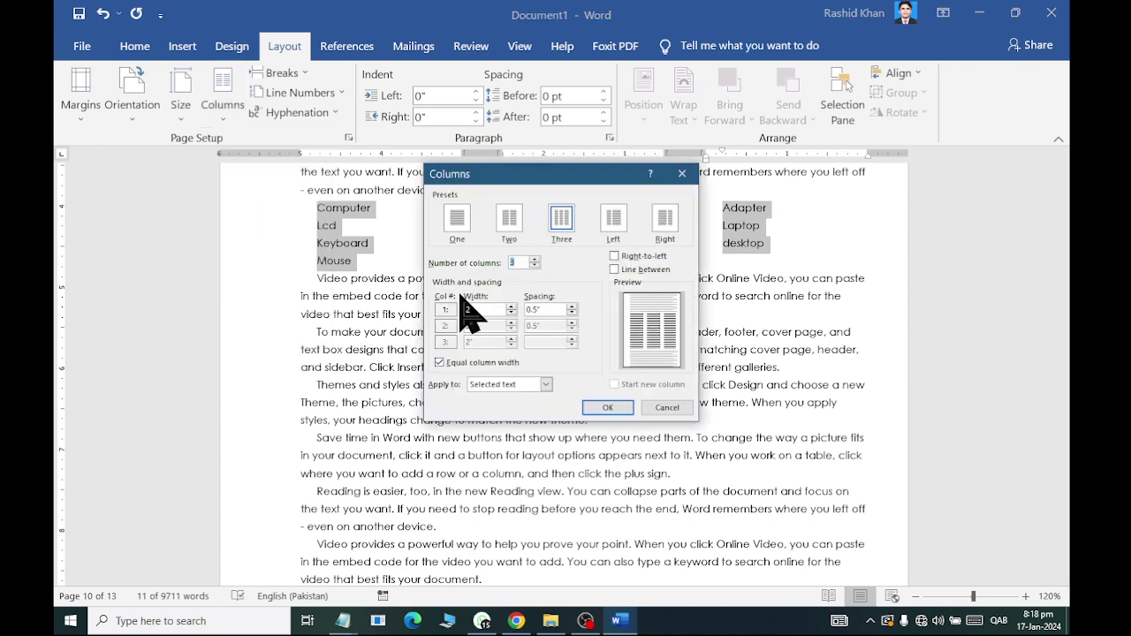
type("4")
key("Return")
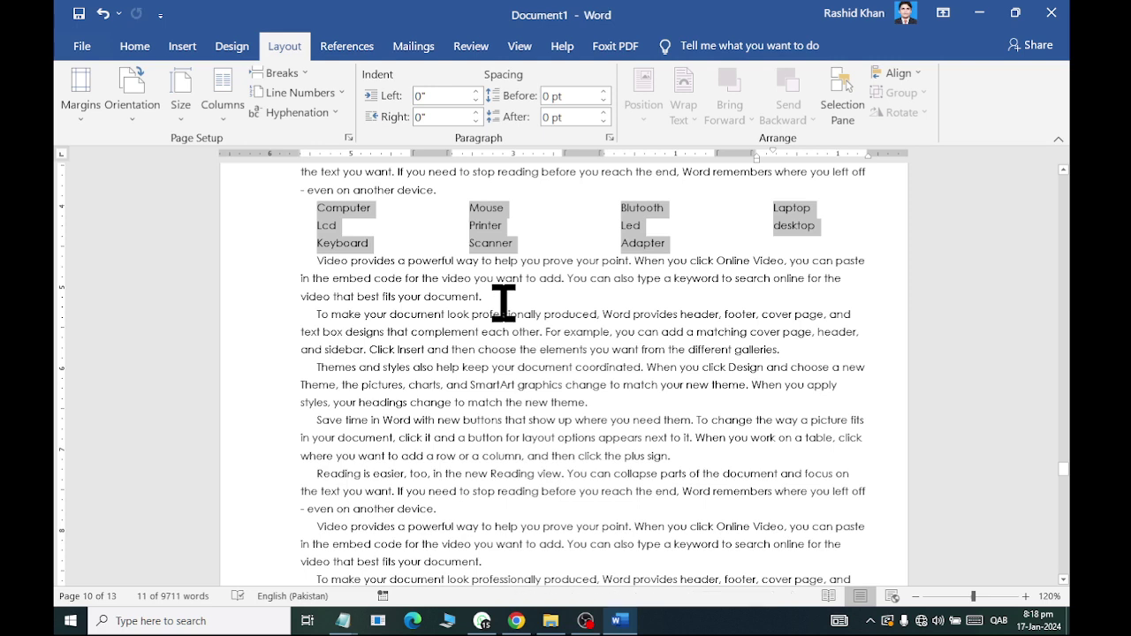
left_click(136, 46)
left_click(385, 83)
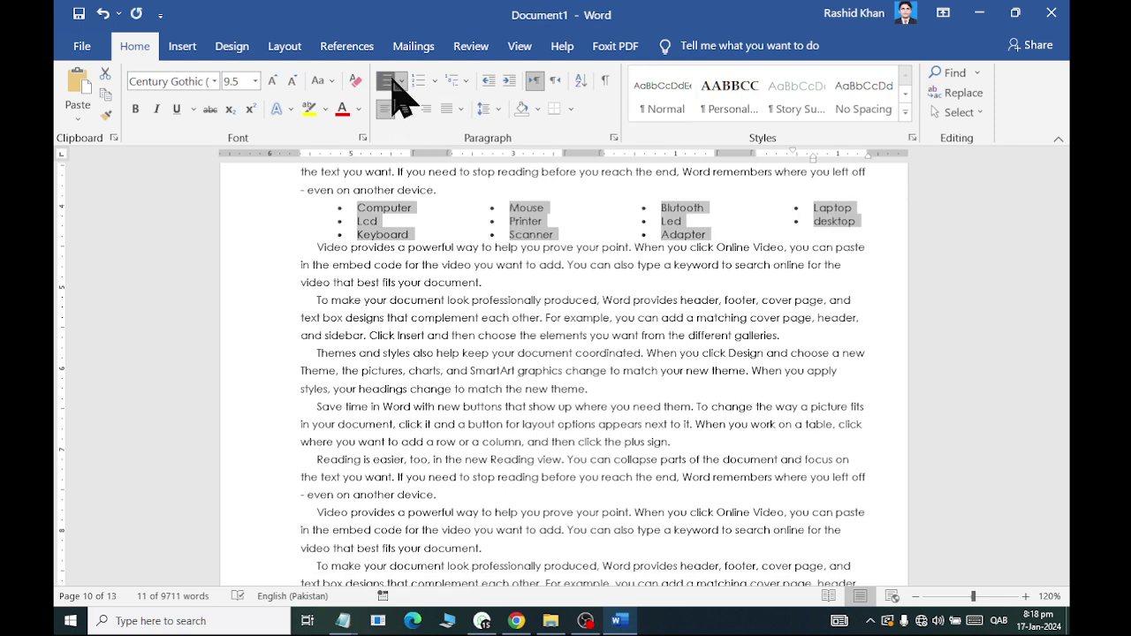
Step: Replace the bullets with 1. 2. 3. numbering, running from 1 to 11
left_click(401, 81)
left_click(439, 79)
left_click(434, 81)
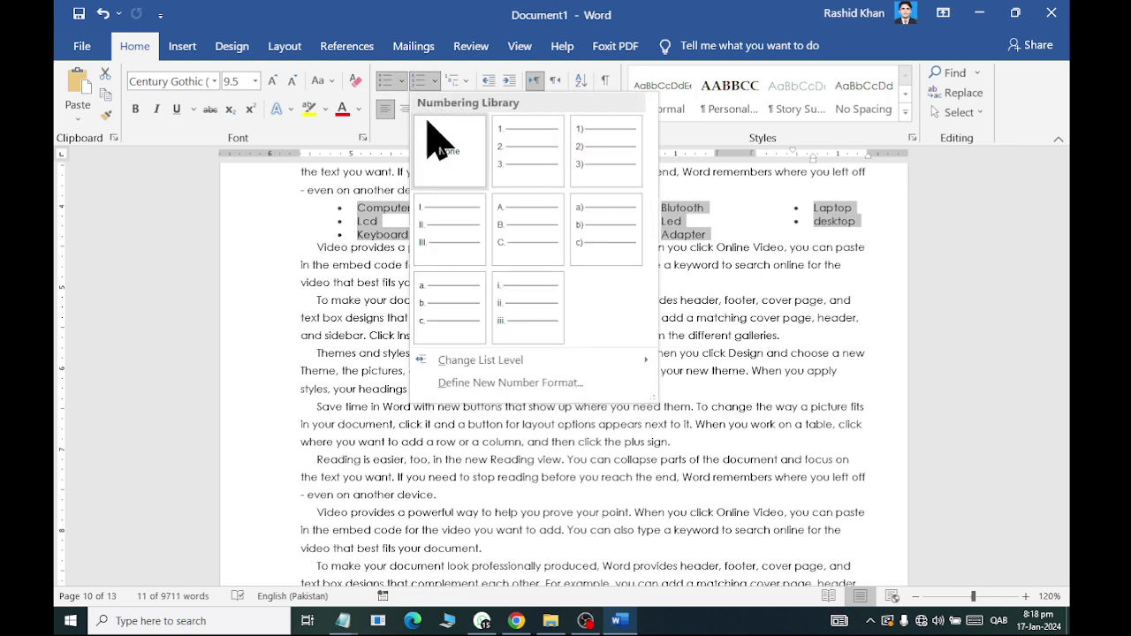
left_click(505, 151)
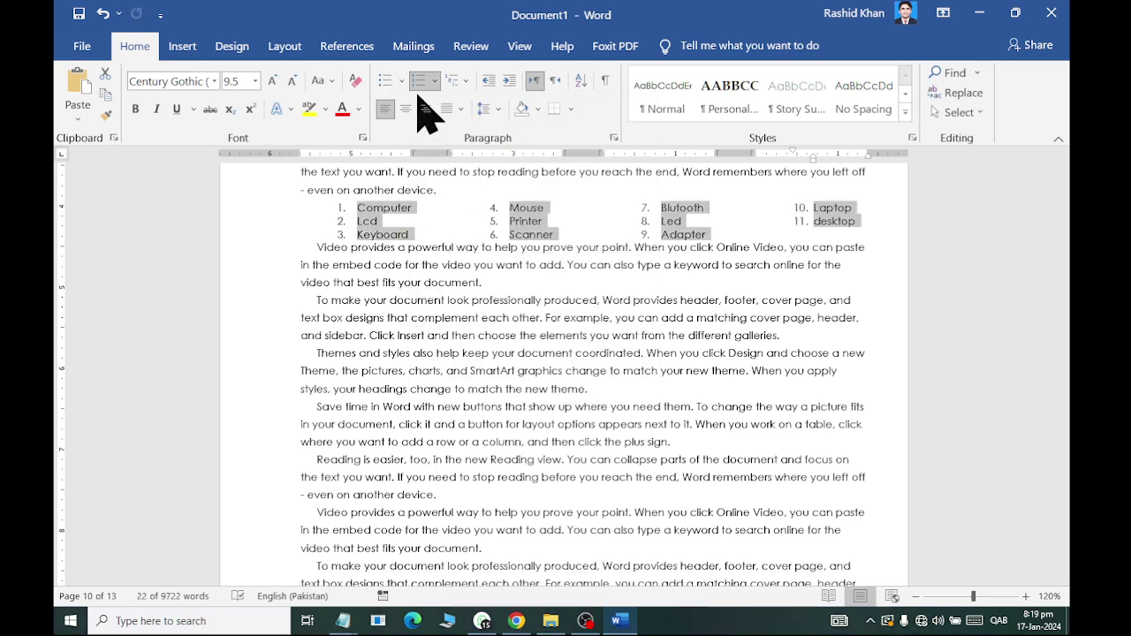
Step: Put the numbered list back into one column and return to the body text
left_click(297, 51)
left_click(226, 110)
left_click(243, 164)
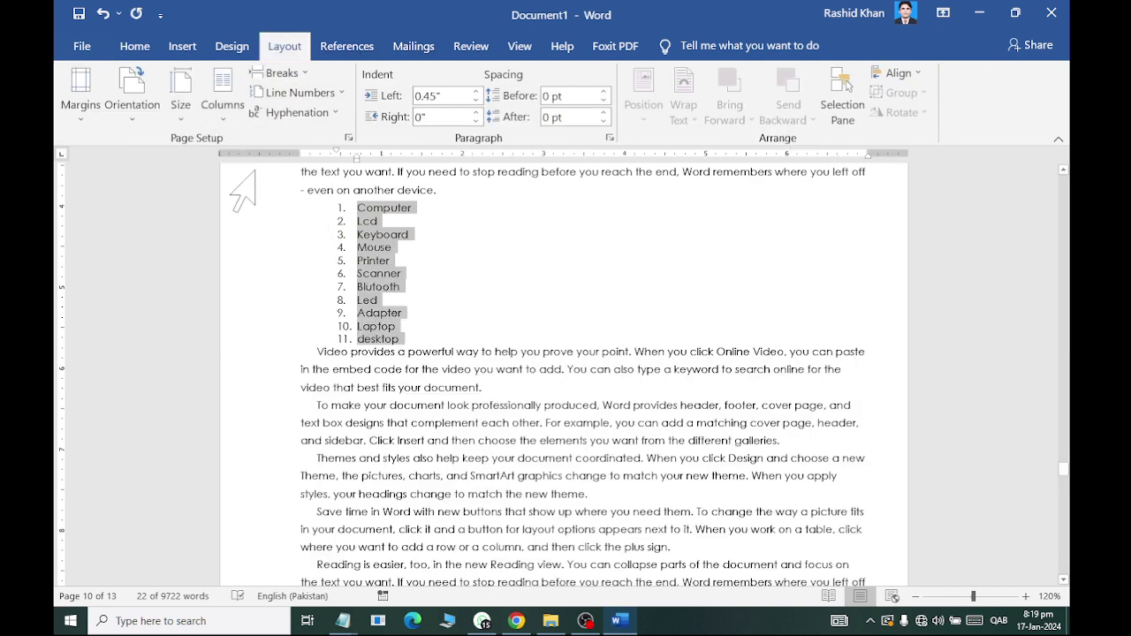
left_click(406, 428)
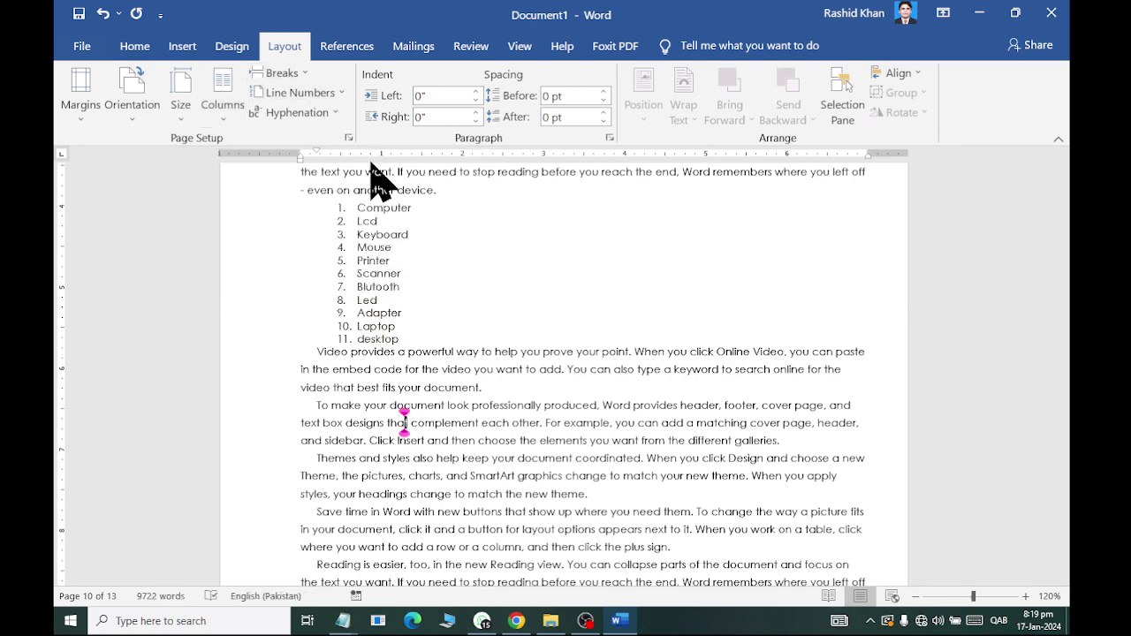
scroll(491, 376, "down", 4)
scroll(494, 377, "up", 1)
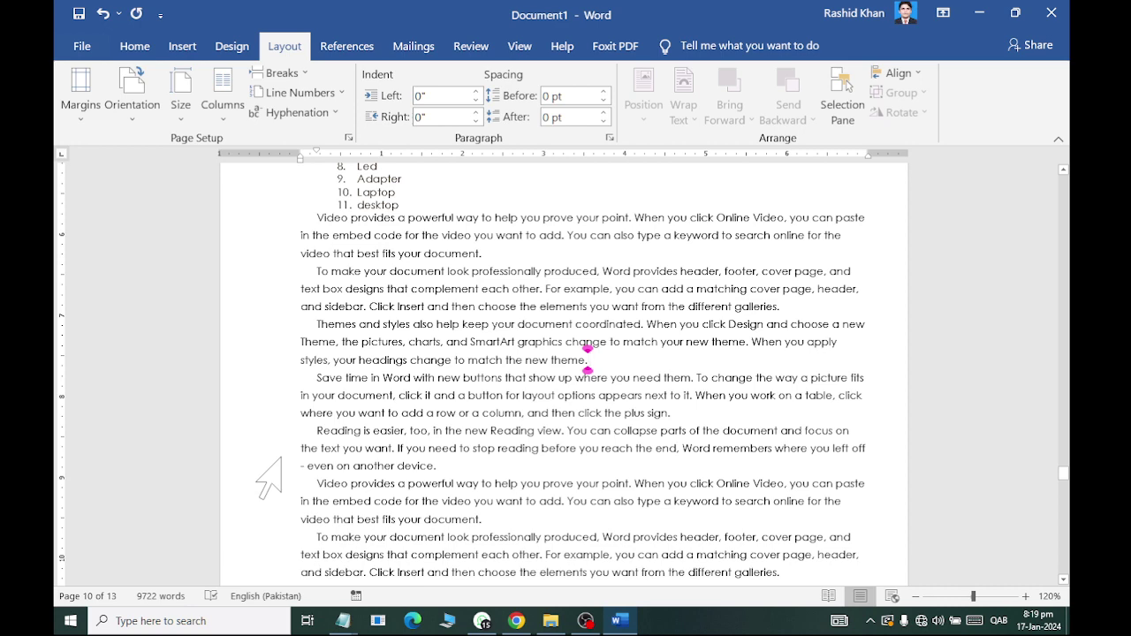
left_click(295, 75)
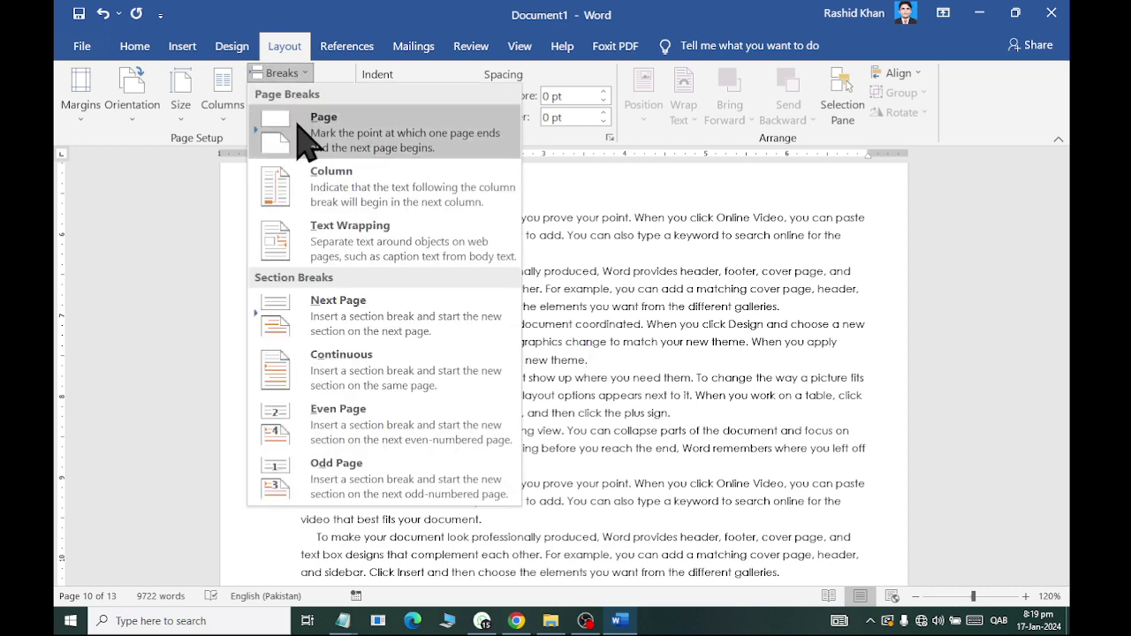
left_click(305, 139)
scroll(407, 433, "down", 3)
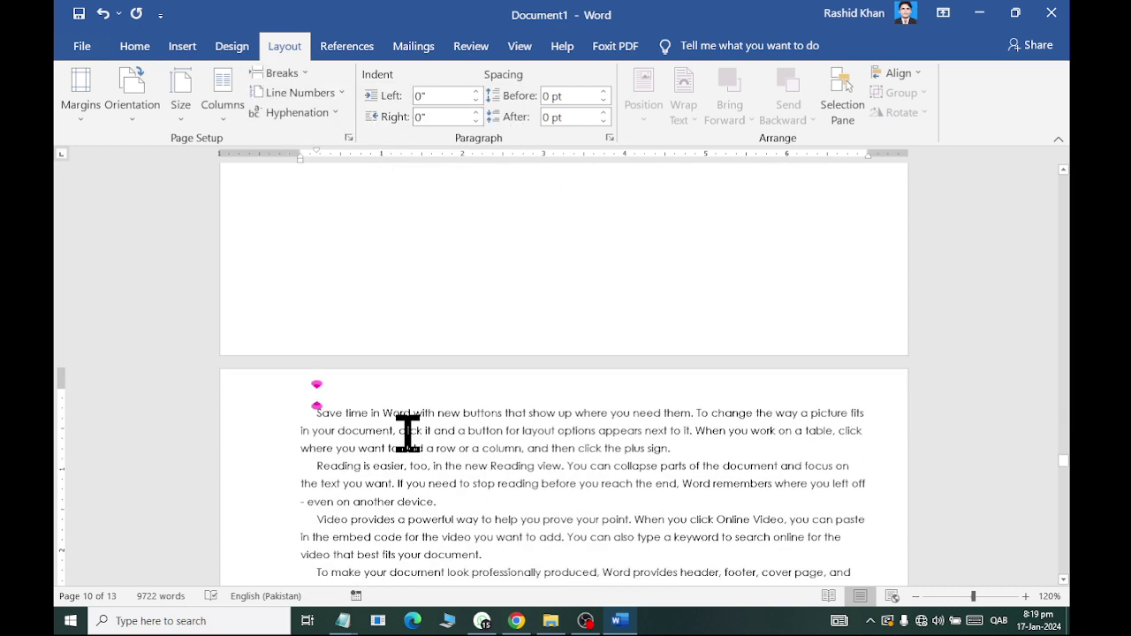
scroll(404, 433, "up", 3)
left_click(102, 13)
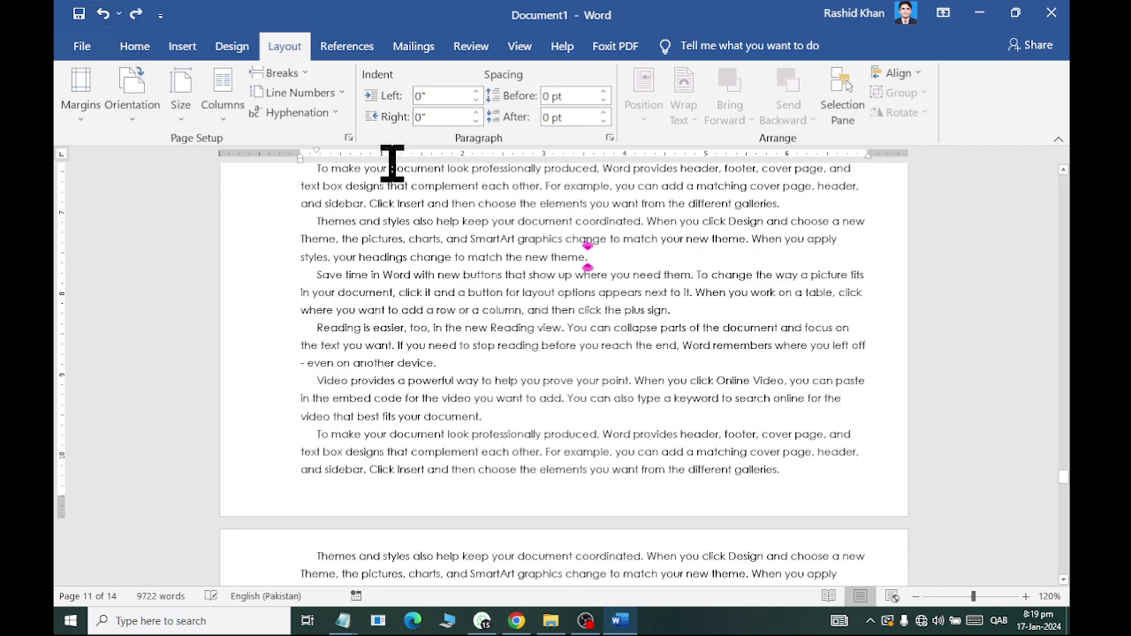
key("ctrl+Return")
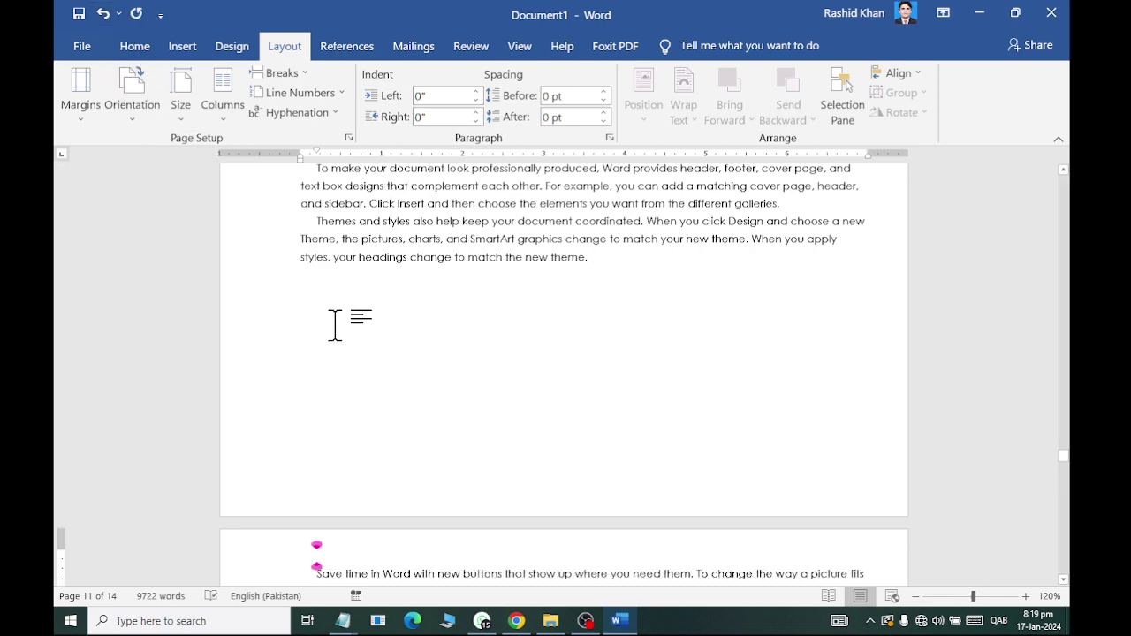
scroll(433, 237, "down", 1)
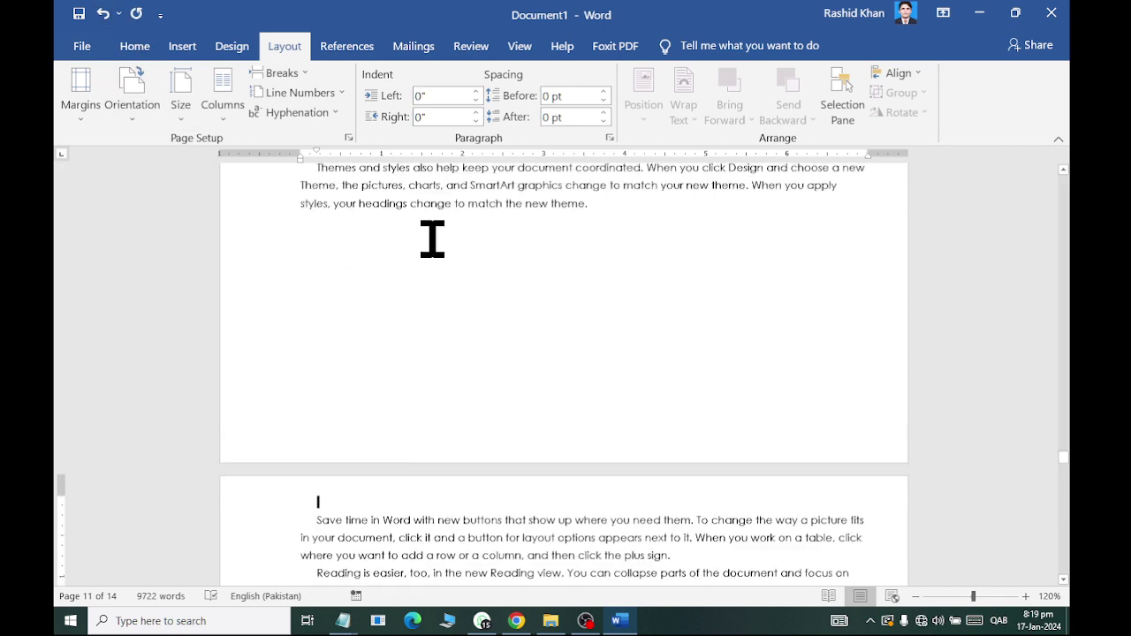
scroll(432, 238, "up", 2)
left_click(399, 225)
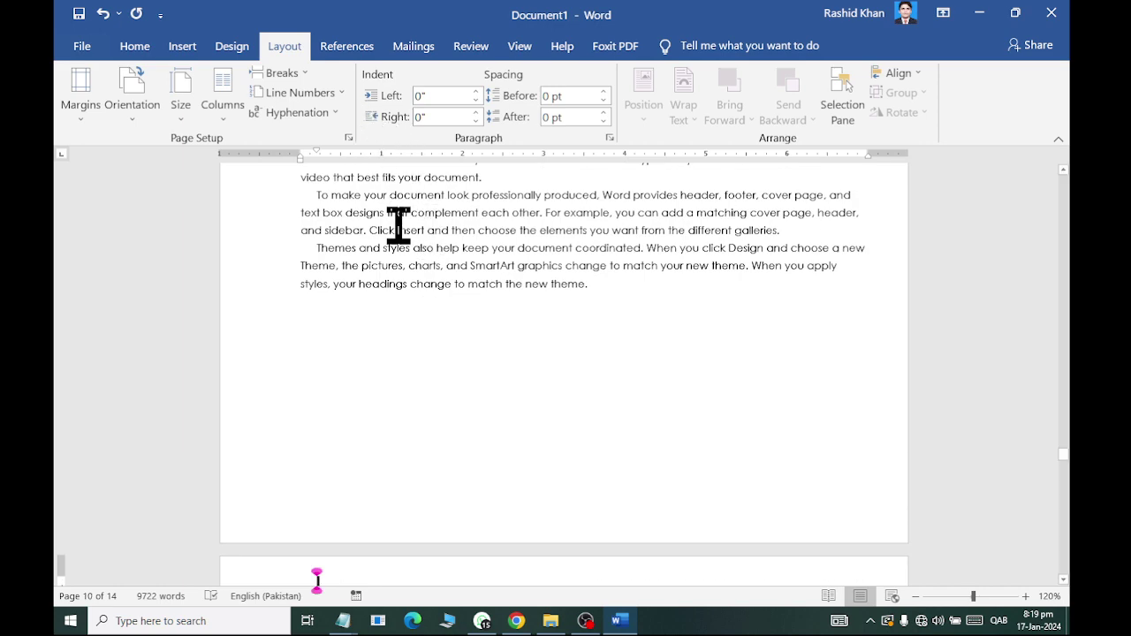
key("ctrl+z")
scroll(482, 300, "up", 3)
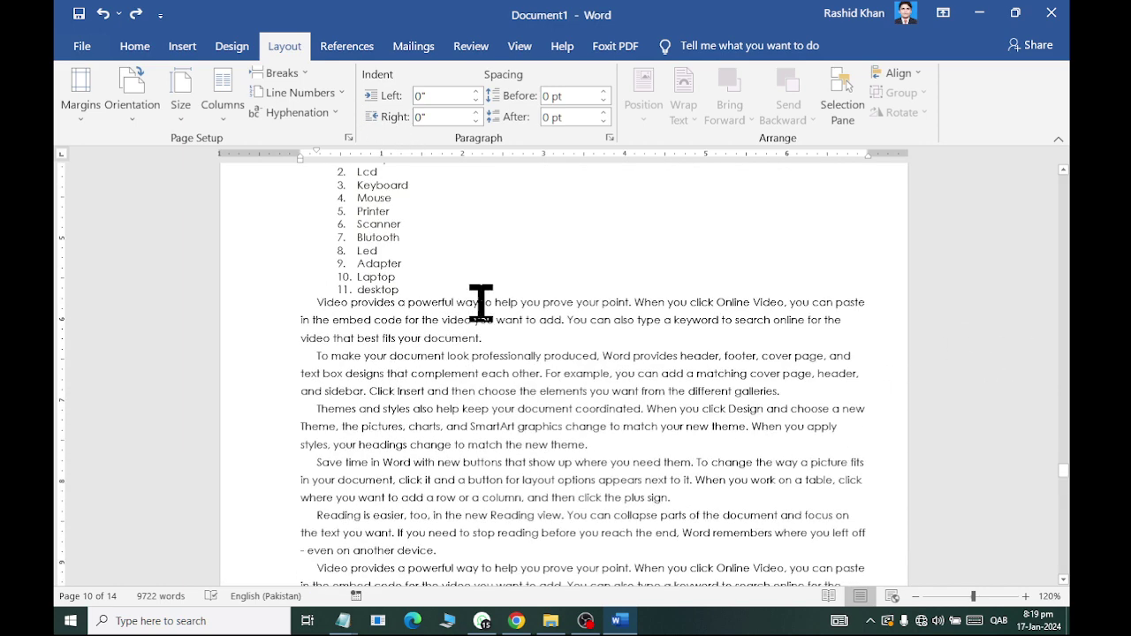
scroll(461, 345, "up", 4)
Step: Turn on continuous line numbering in the left margin
mouse_move(361, 341)
left_mouse_down()
mouse_move(414, 488)
mouse_move(411, 475)
left_mouse_up()
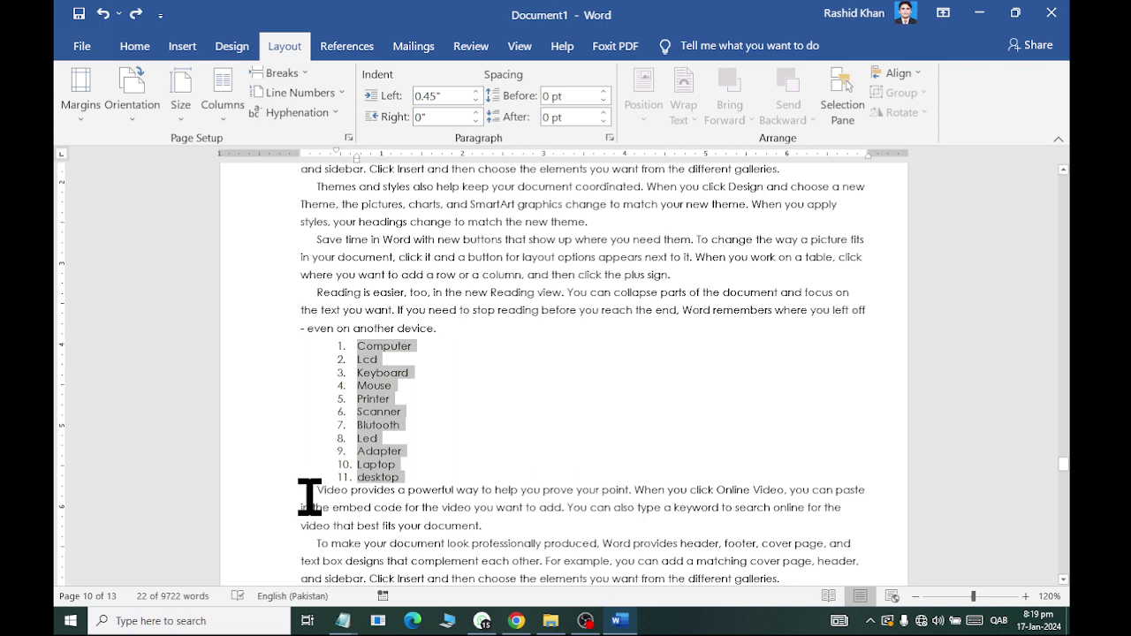
left_click(317, 239)
left_click(301, 92)
left_click(300, 138)
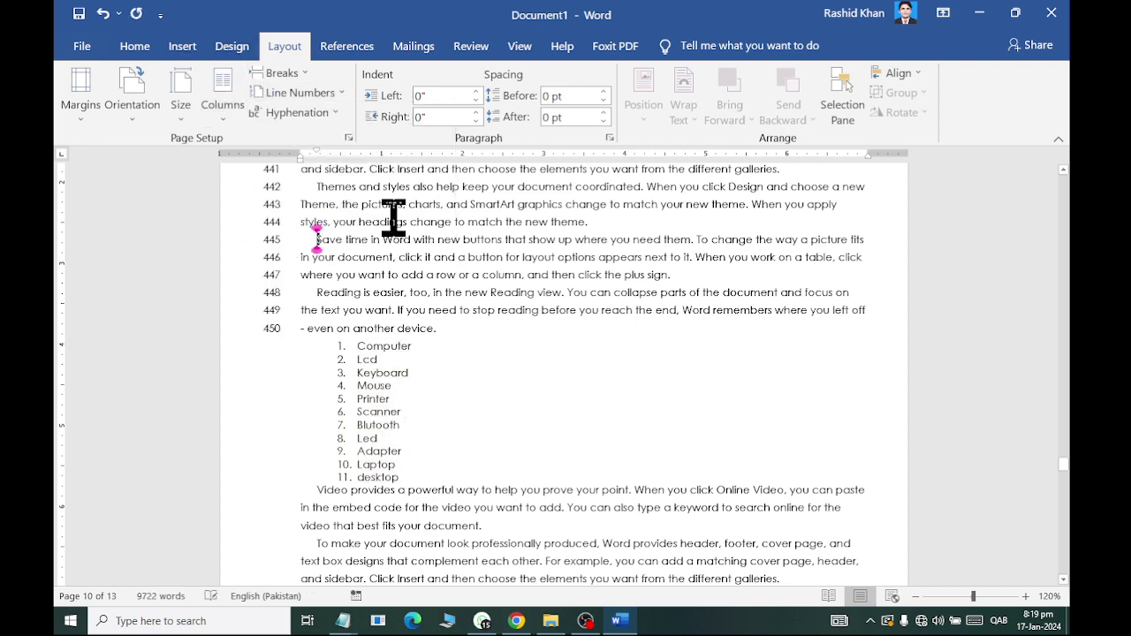
scroll(695, 354, "down", 3)
scroll(694, 354, "up", 4)
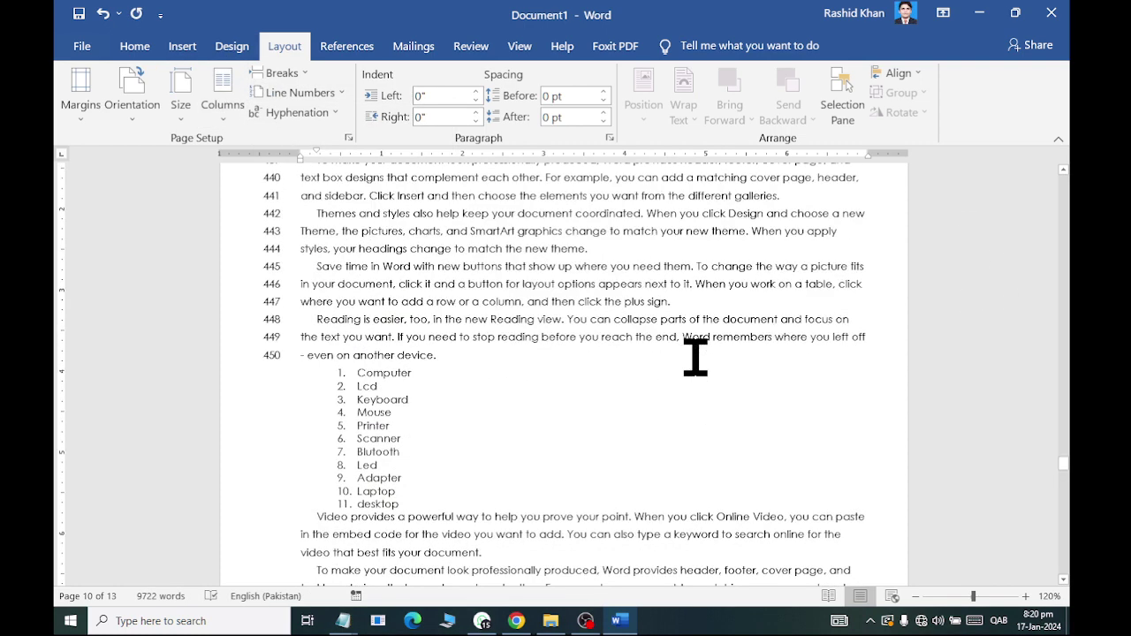
scroll(694, 353, "down", 4)
Step: Restart line numbering at 1 from the 'Video provides' paragraph, then select the eleven list items
left_click(315, 302)
left_click(300, 92)
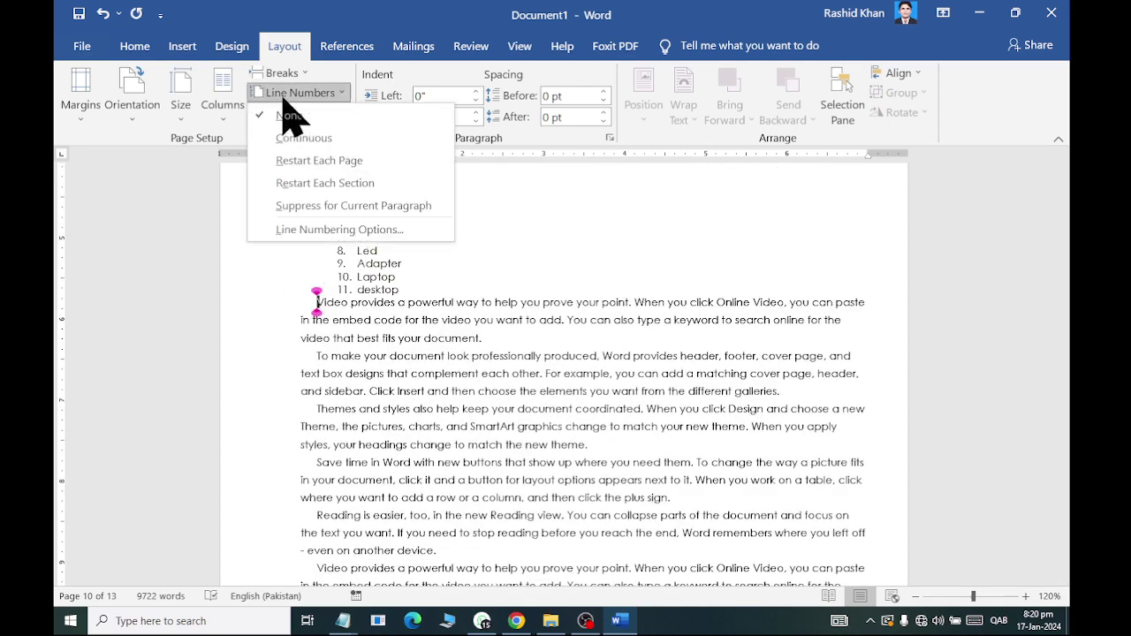
left_click(301, 138)
scroll(526, 371, "down", 4)
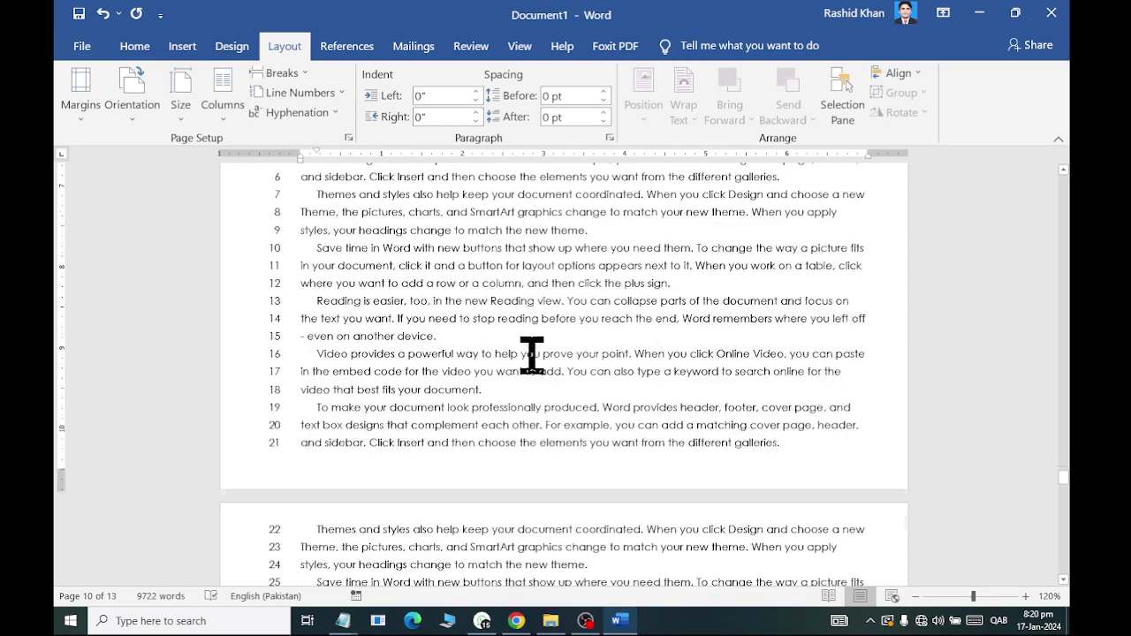
scroll(530, 389, "up", 4)
scroll(530, 353, "up", 1)
left_click_drag(357, 185, 468, 315)
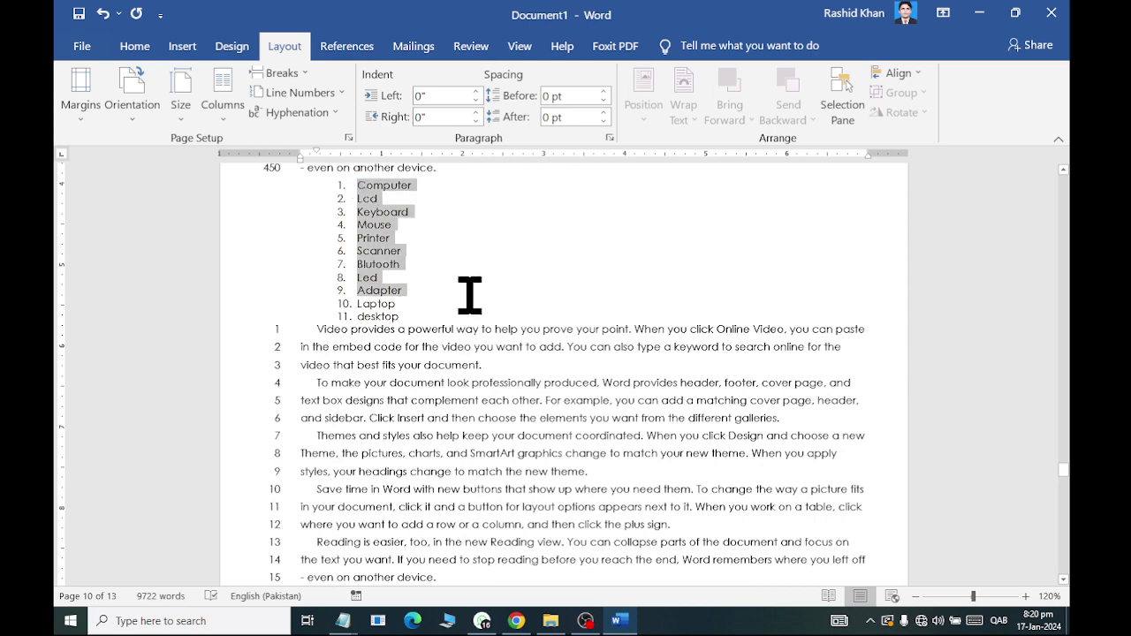
Step: Remove the 1–11 numbering and decrease the indent so the list sits flush left
left_click(134, 46)
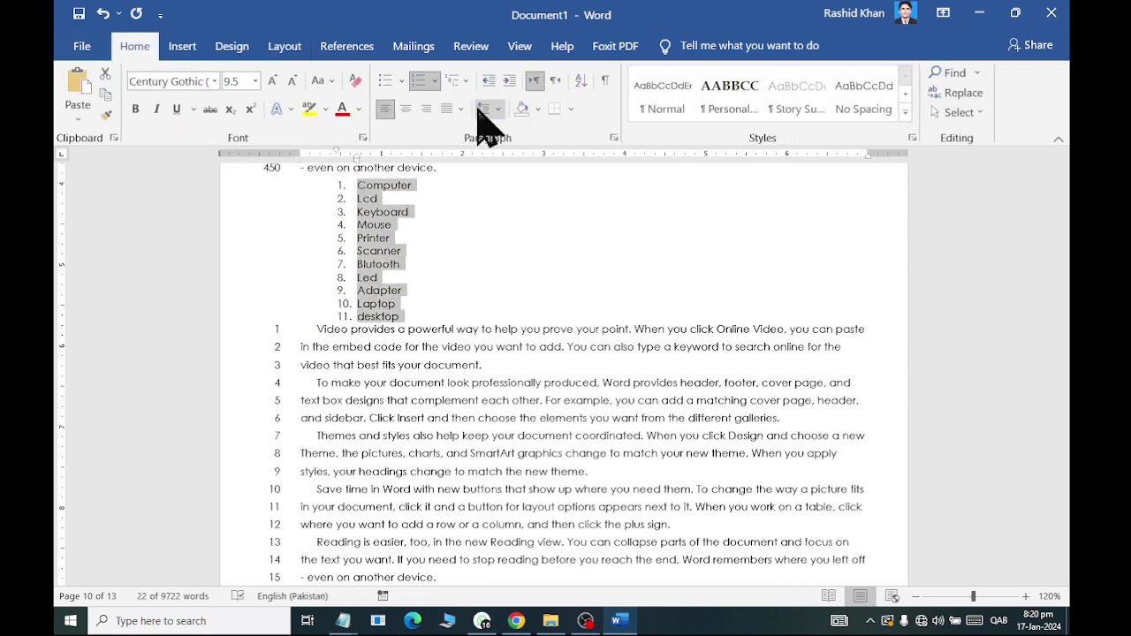
left_click(424, 81)
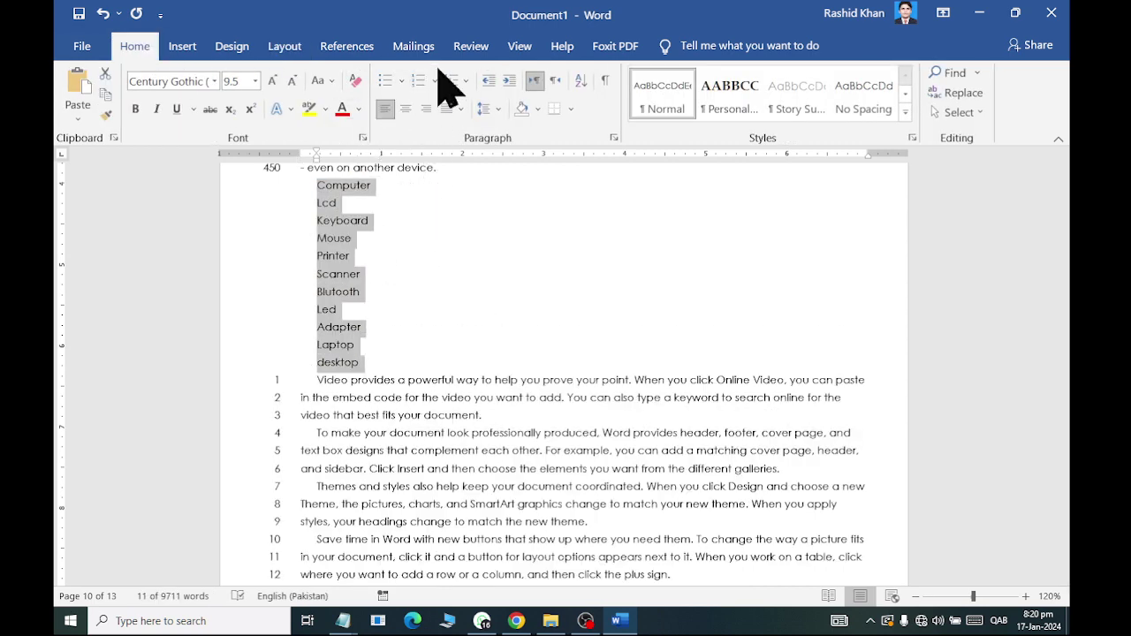
left_click(488, 80)
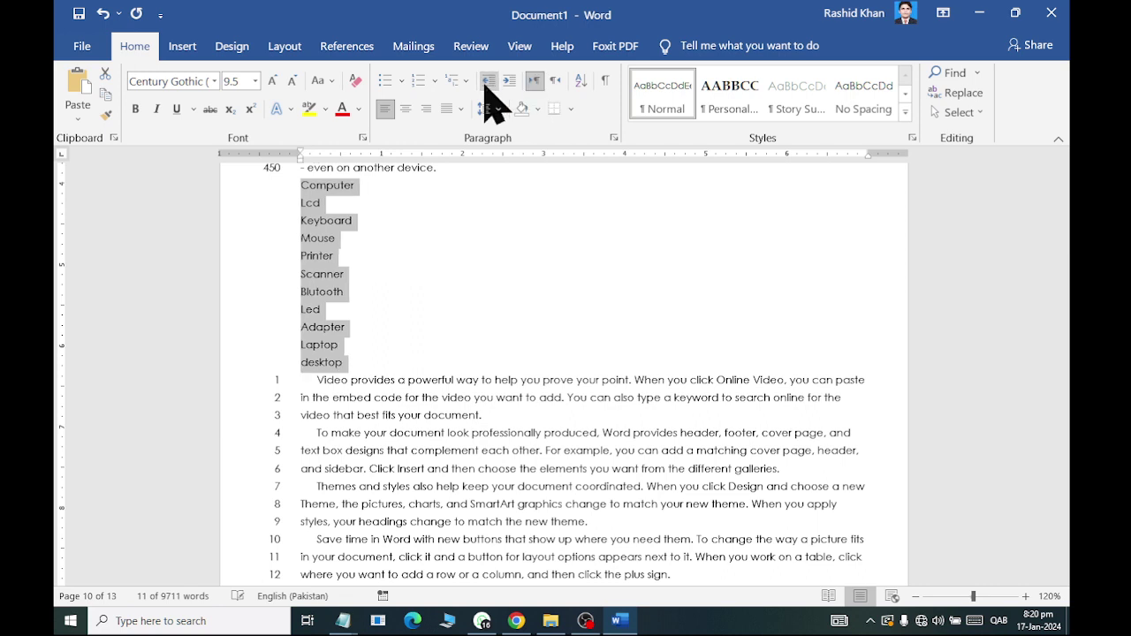
scroll(426, 258, "up", 1)
left_click(426, 258)
scroll(426, 258, "up", 2)
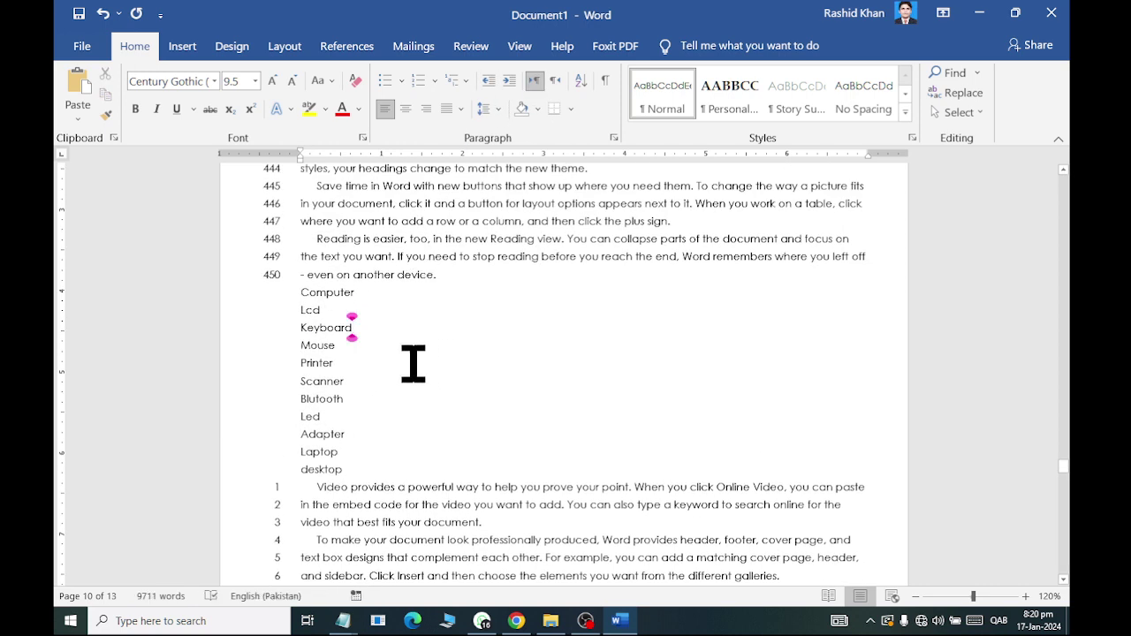
left_click(336, 256)
left_click(284, 46)
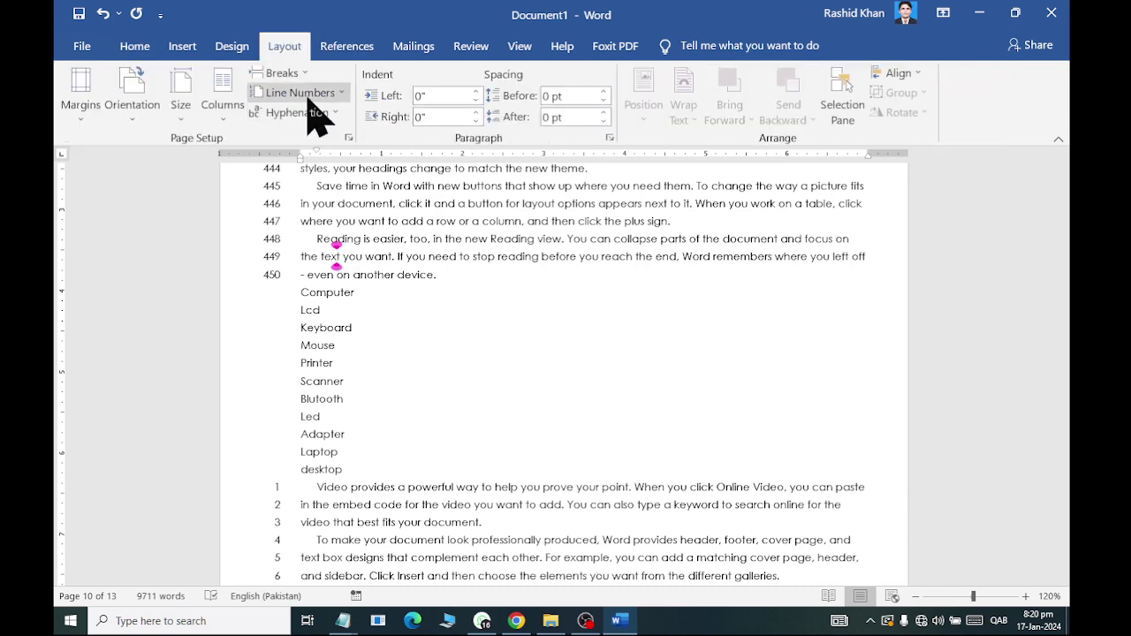
Step: Select the whole document and number its lines continuously
left_click(301, 93)
left_click(299, 115)
left_click(301, 93)
left_click(318, 136)
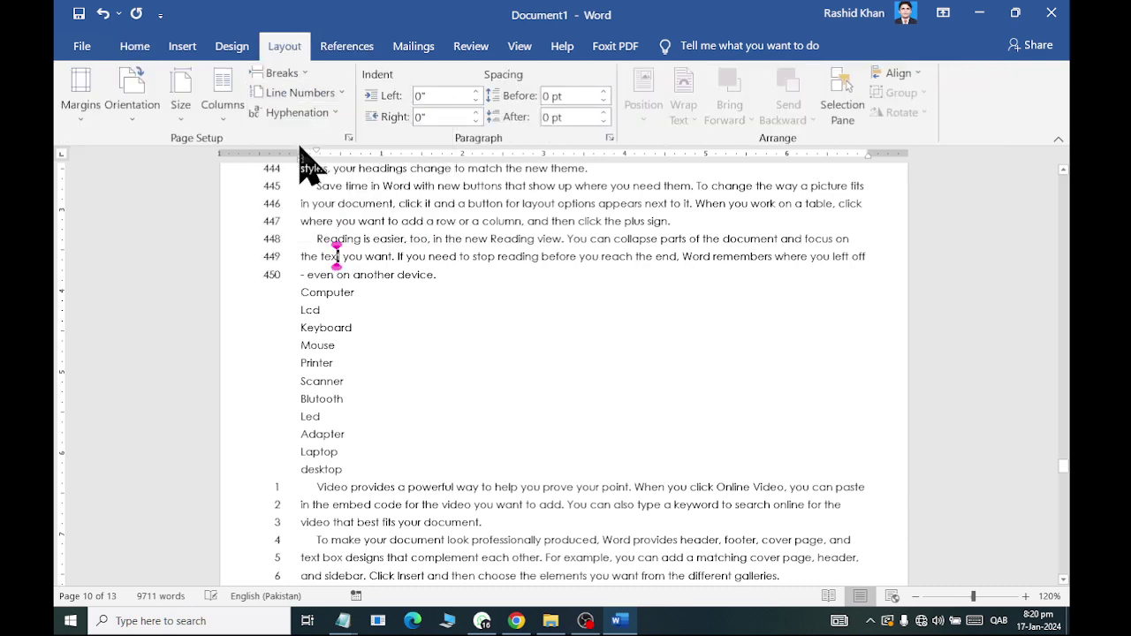
scroll(315, 339, "down", 3)
left_click(322, 360)
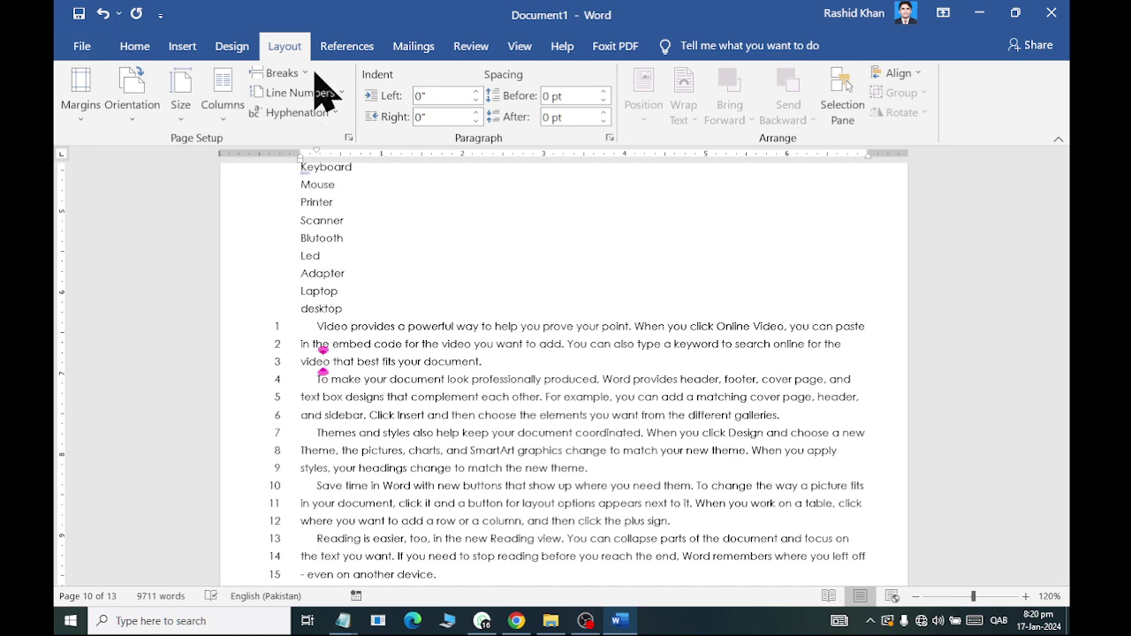
key("ctrl+a")
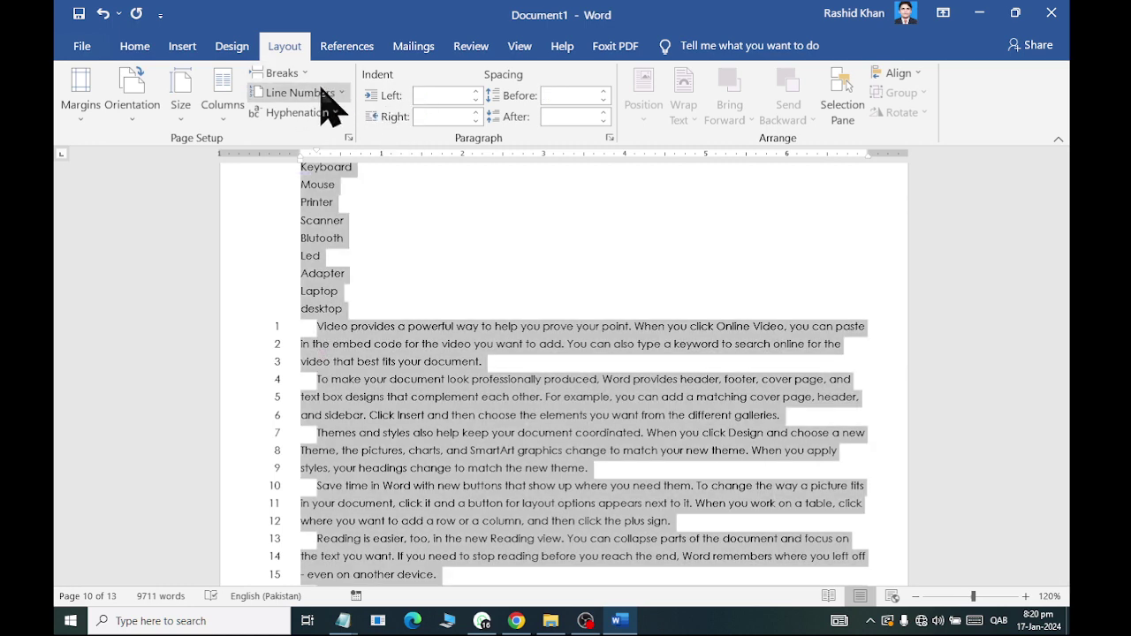
left_click(320, 94)
left_click(325, 133)
left_click(300, 93)
left_click(318, 133)
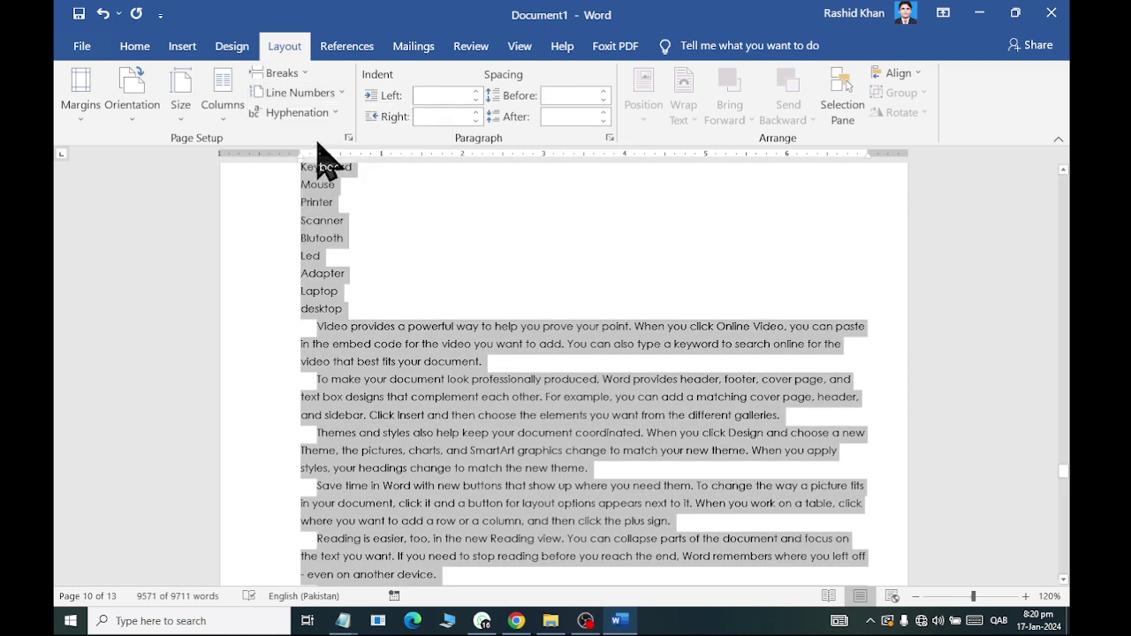
scroll(455, 288, "up", 5)
scroll(459, 265, "up", 4)
left_click(495, 263)
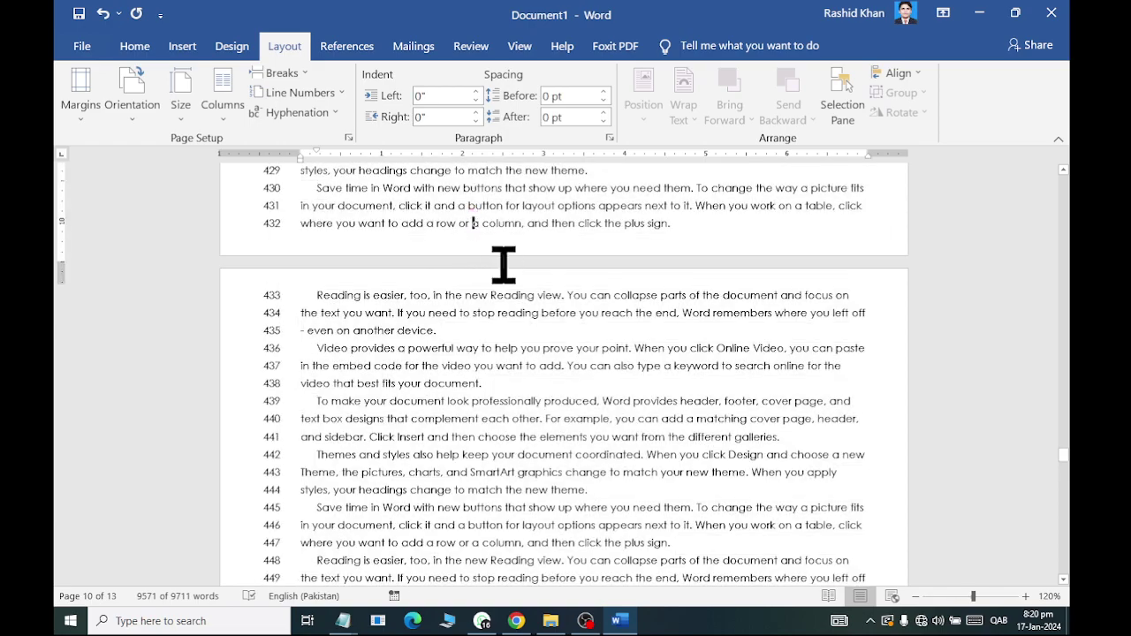
Step: Set line numbering to restart on each page
scroll(510, 275, "up", 6)
scroll(510, 281, "up", 5)
scroll(513, 283, "up", 4)
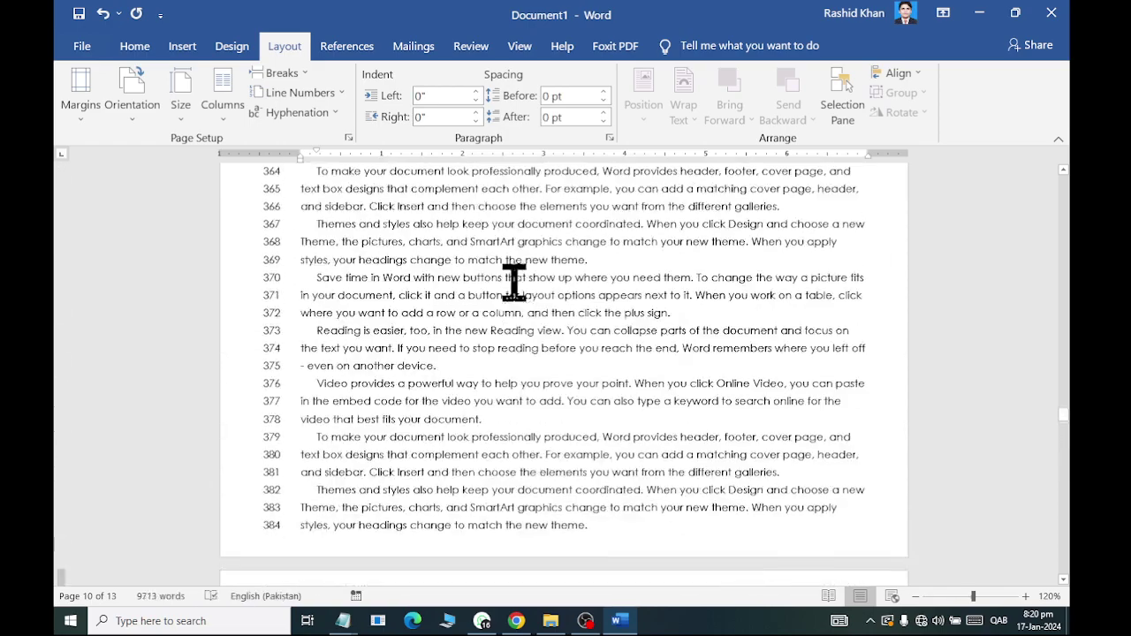
left_click(267, 93)
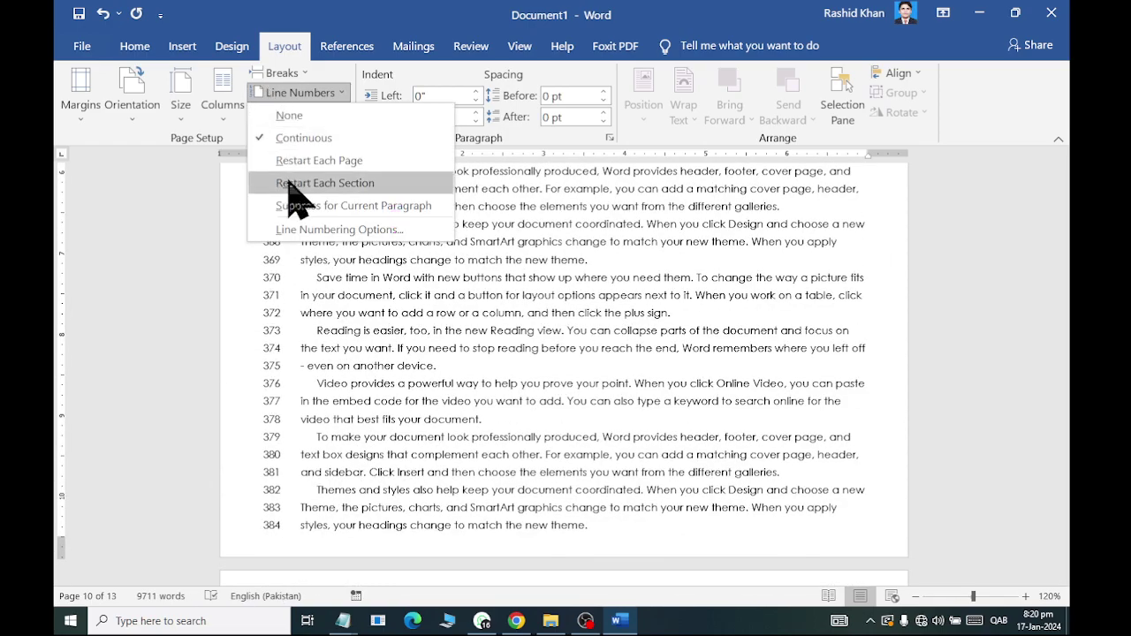
left_click(301, 160)
scroll(366, 257, "down", 4)
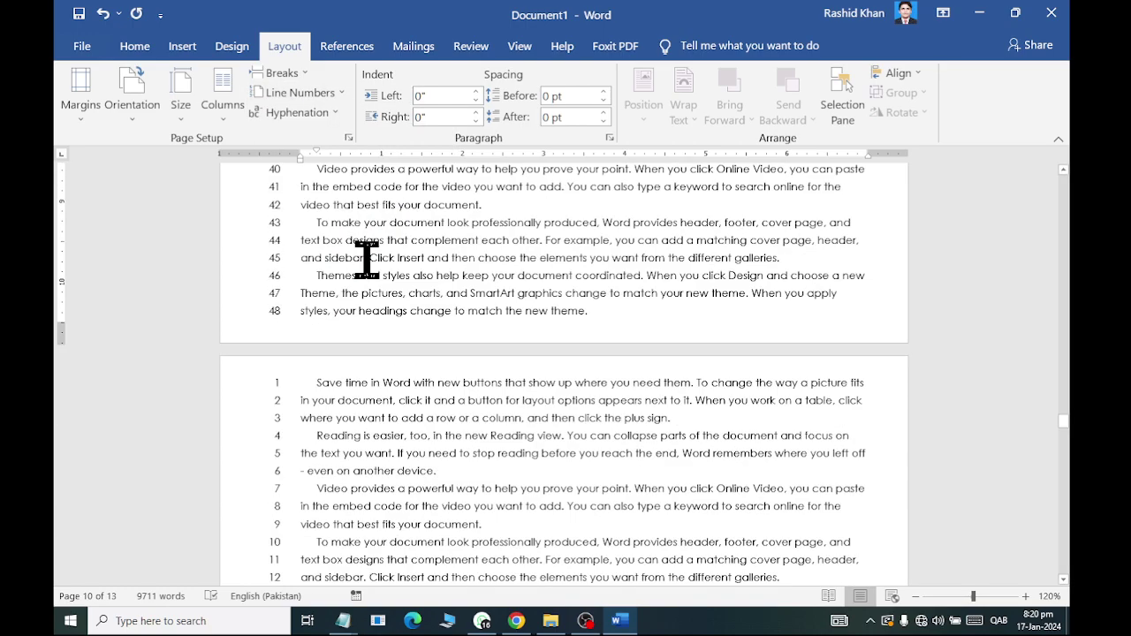
scroll(370, 257, "down", 3)
scroll(369, 257, "up", 1)
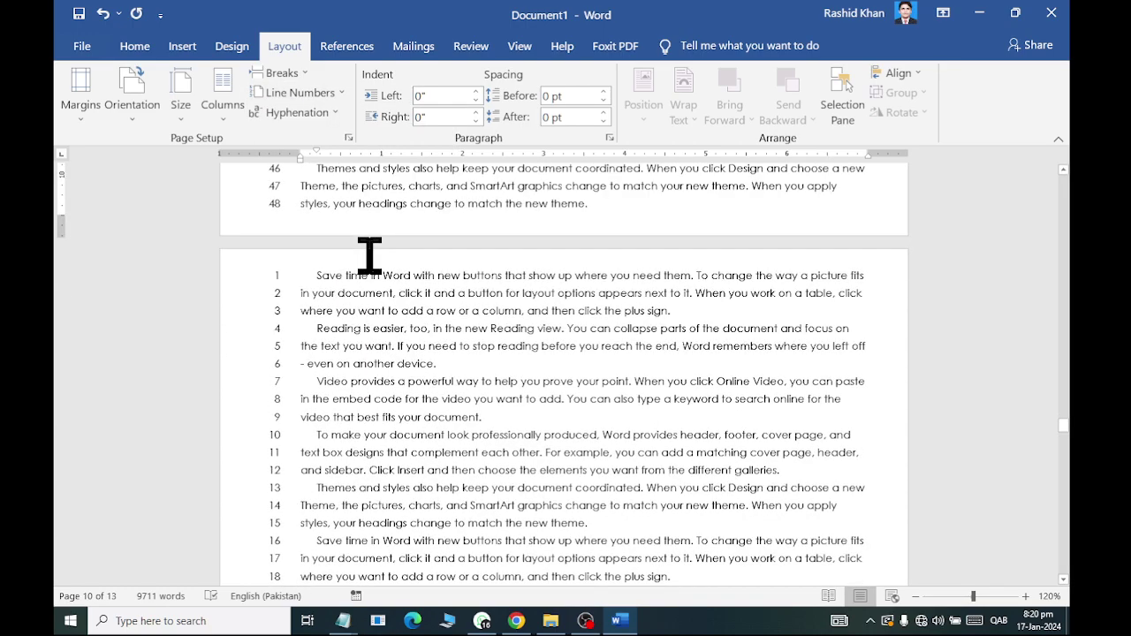
scroll(369, 256, "up", 15)
scroll(384, 222, "up", 13)
scroll(386, 225, "down", 2)
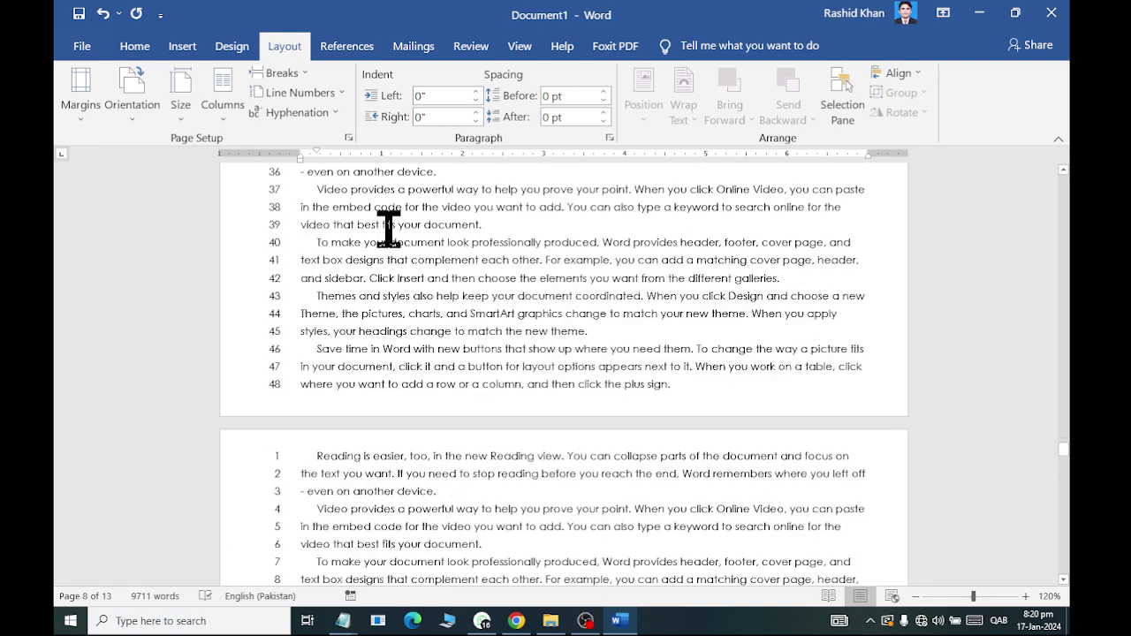
scroll(393, 221, "up", 3)
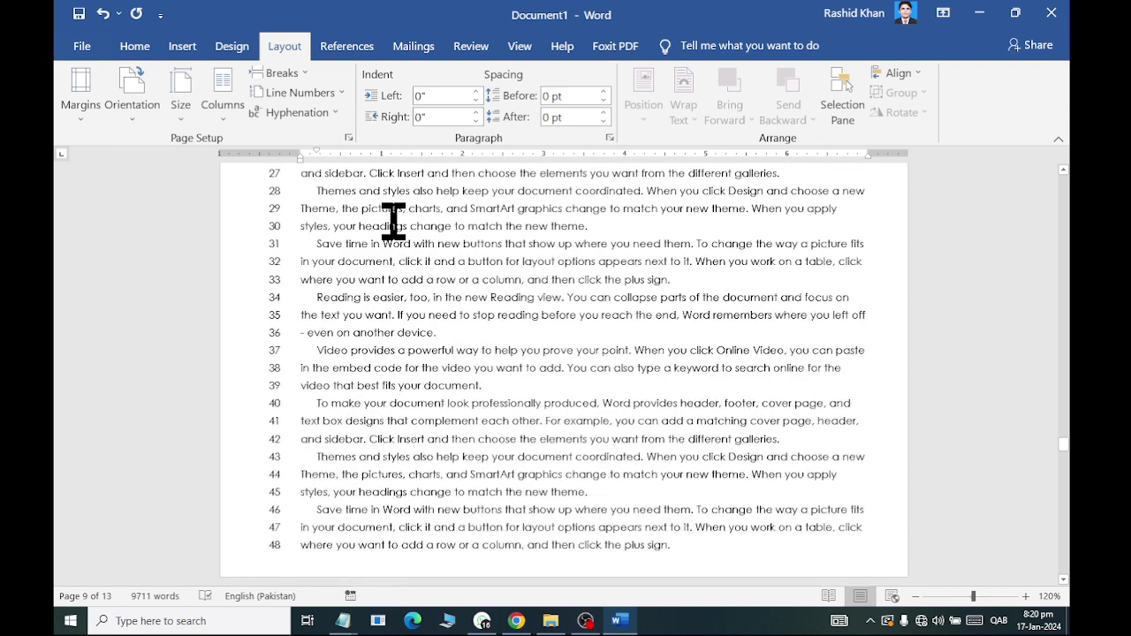
scroll(399, 253, "up", 3)
Step: Insert page breaks before 'To make your document' and 'Save time in Word', then set line numbers to None
left_click(538, 263)
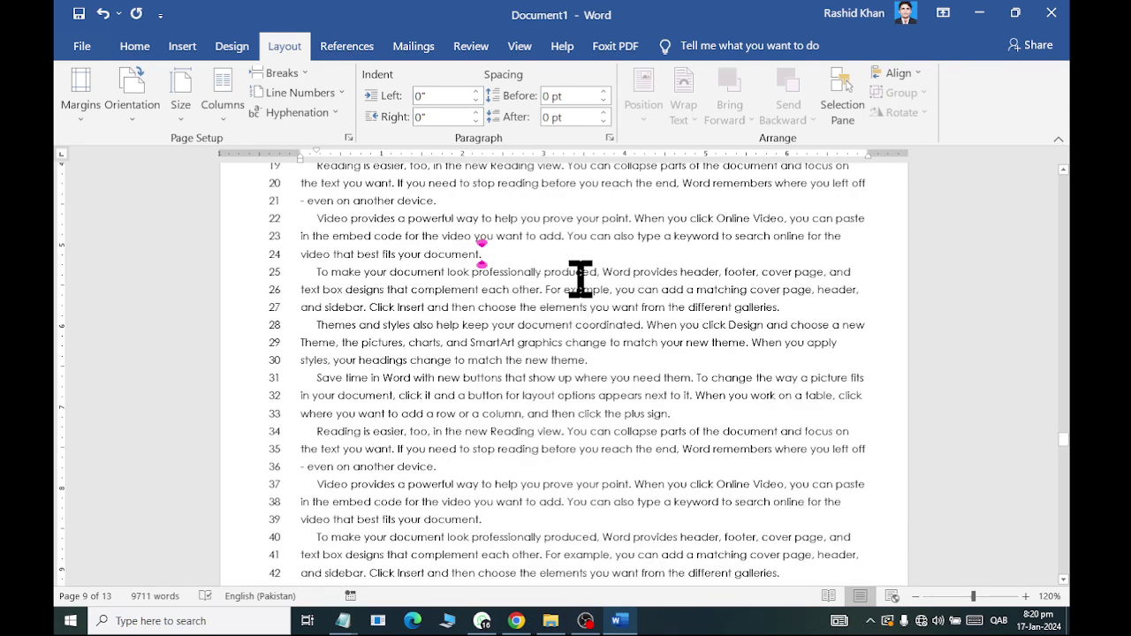
key("ctrl+Return")
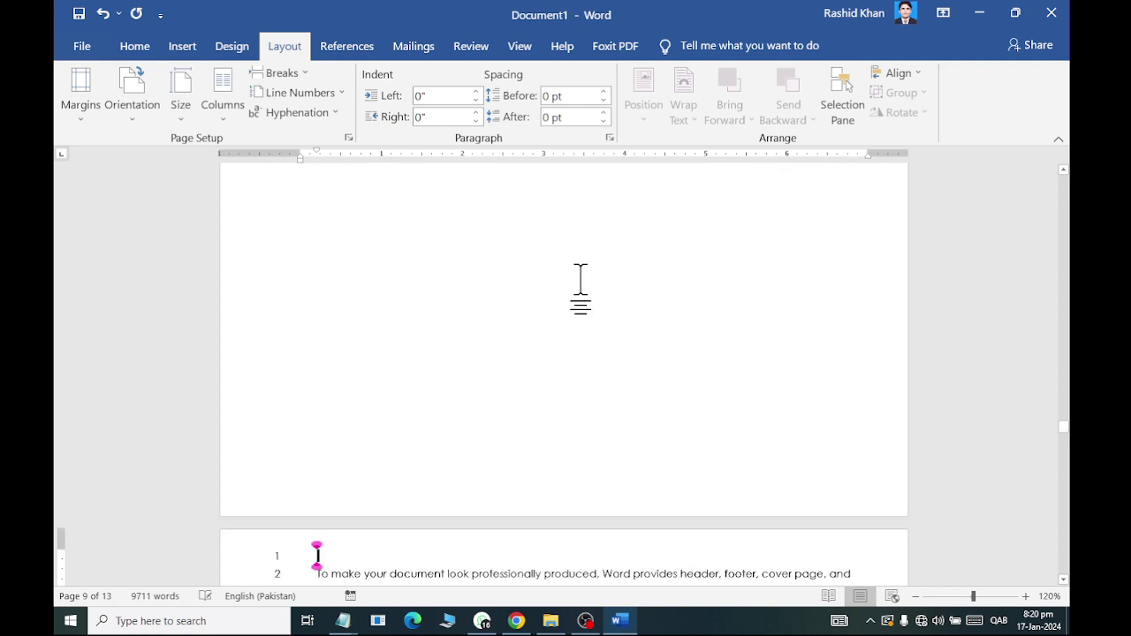
scroll(580, 279, "down", 8)
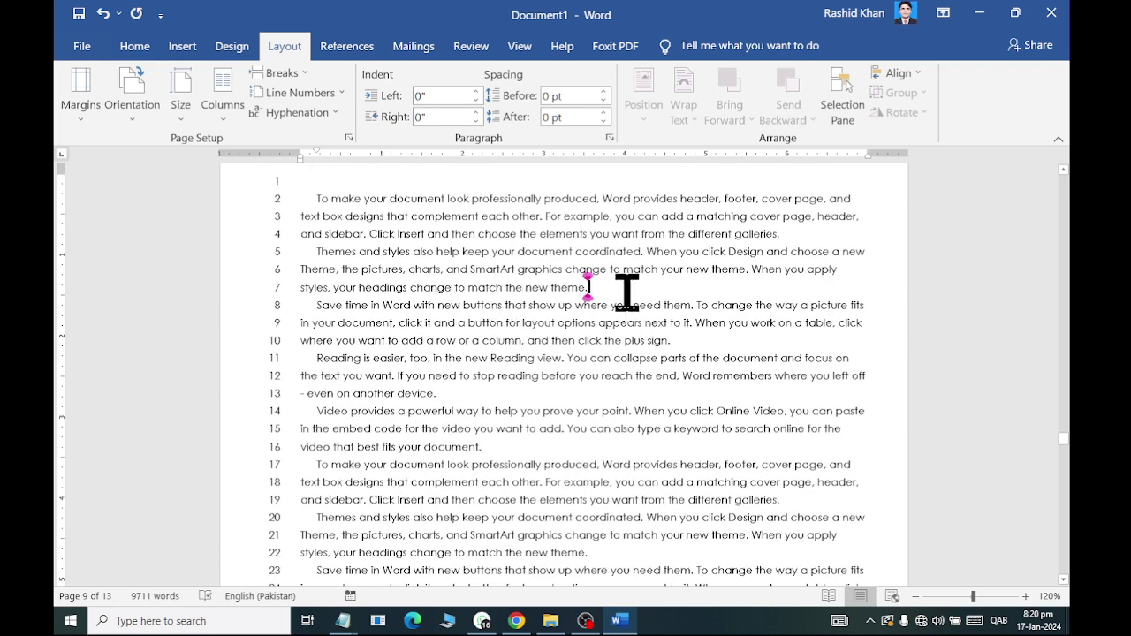
key("ctrl+Return")
key("ctrl+Return")
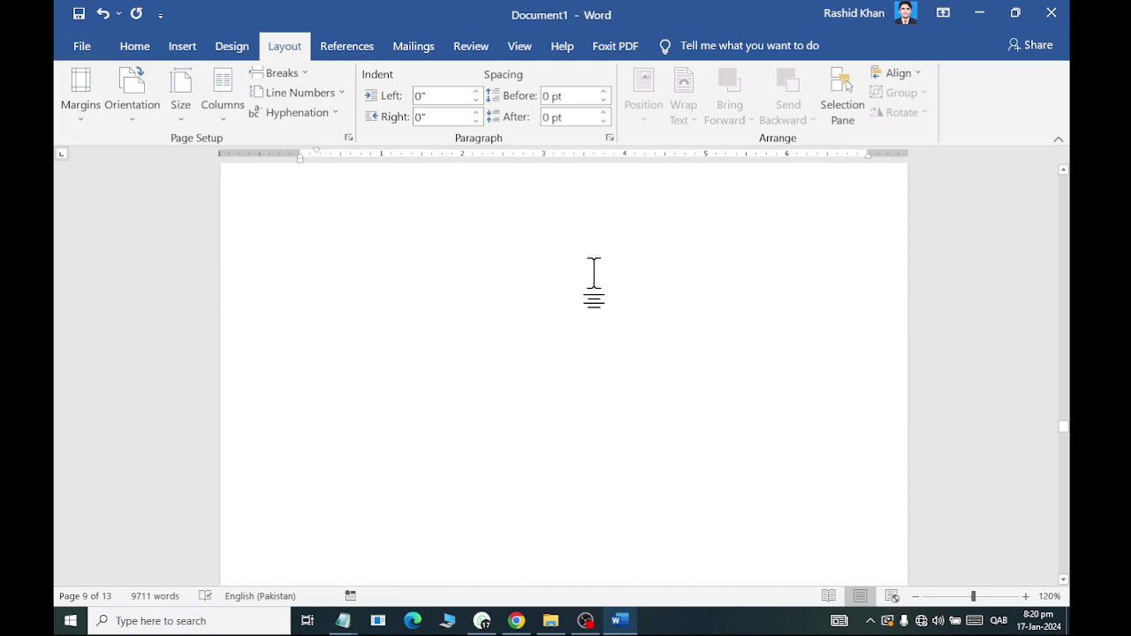
scroll(593, 282, "up", 5)
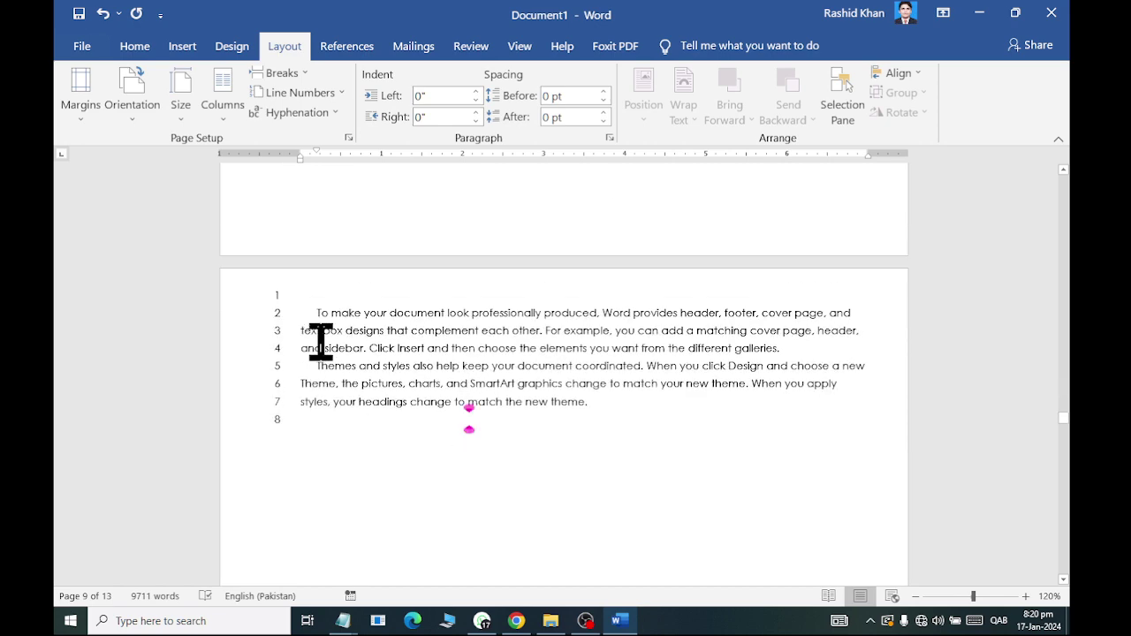
scroll(475, 463, "down", 8)
scroll(510, 438, "down", 5)
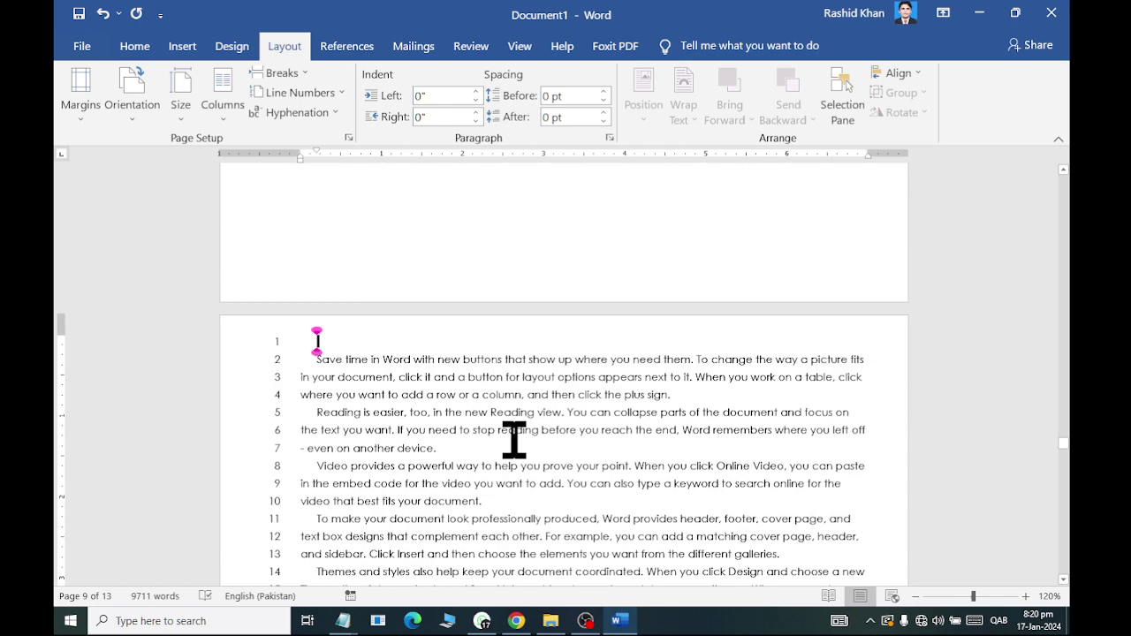
left_click(317, 99)
left_click(325, 115)
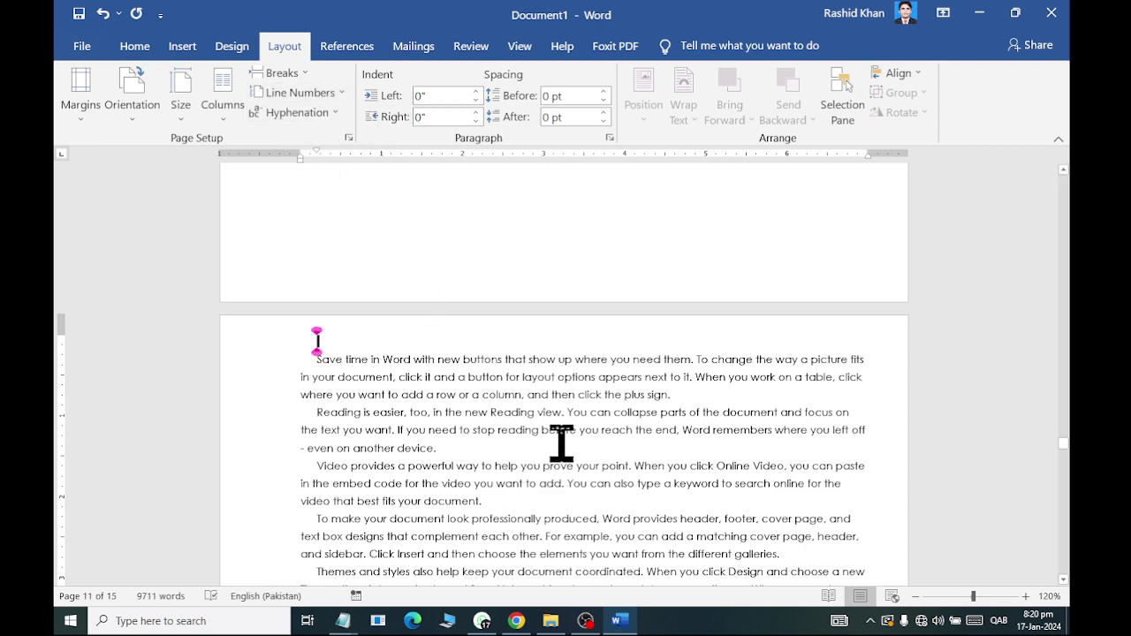
Step: Select from 'Save time in Word' to the document end and turn on automatic hyphenation
scroll(564, 420, "up", 5, "ctrl")
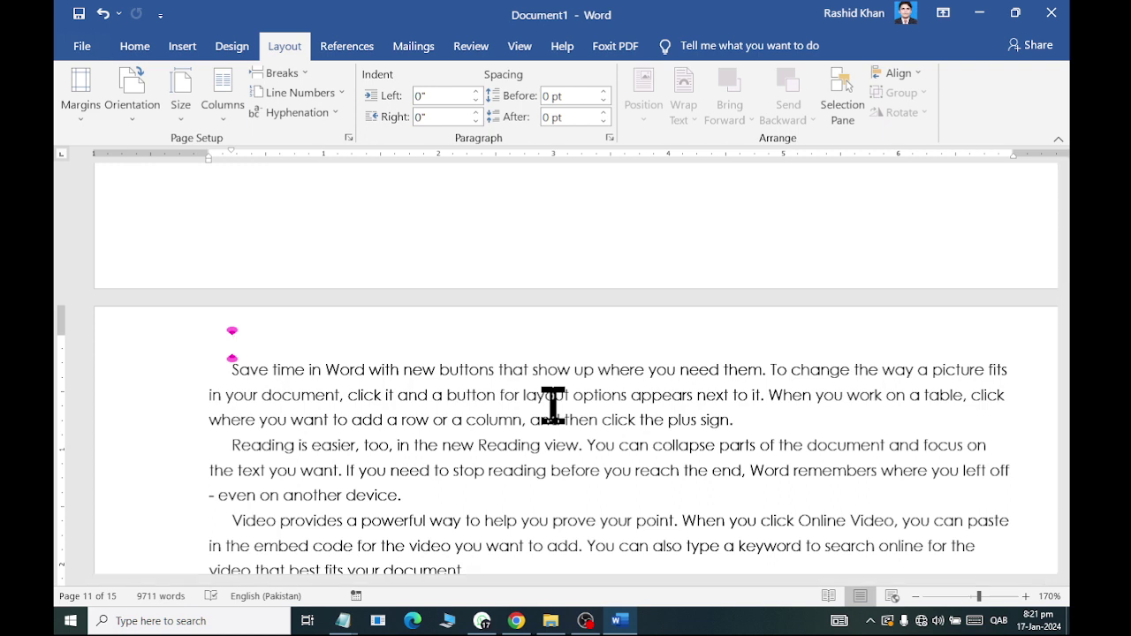
key("ctrl+shift+End")
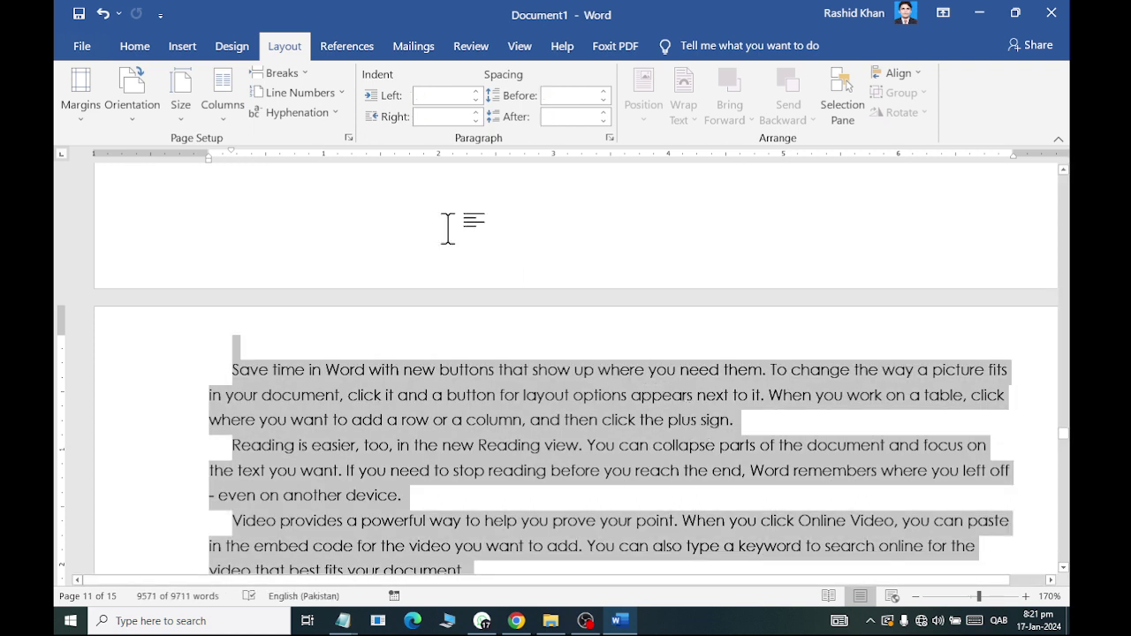
left_click(297, 112)
left_click(300, 158)
scroll(947, 392, "down", 2, "ctrl")
scroll(954, 399, "up", 2, "ctrl")
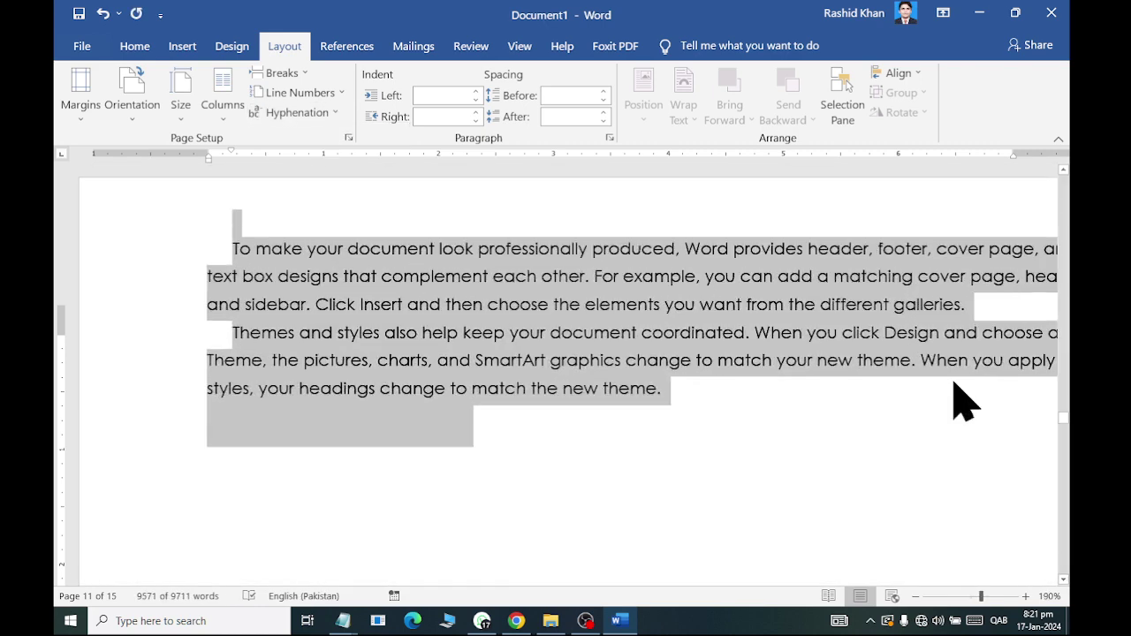
scroll(958, 375, "up", 2, "ctrl")
Step: Justify the selected paragraphs
left_click(135, 46)
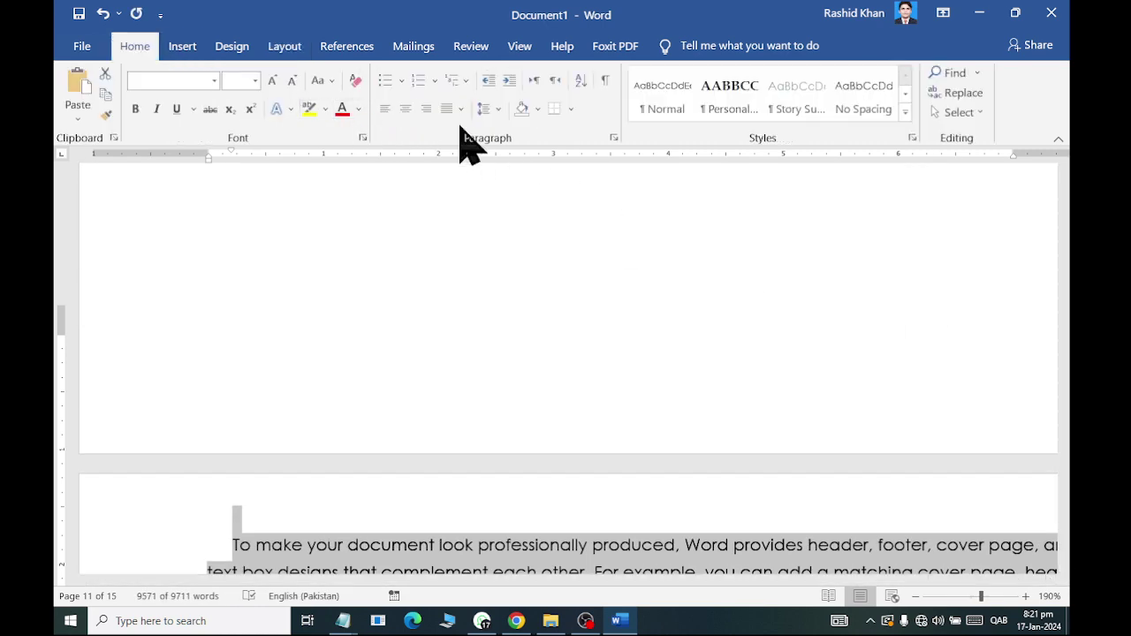
left_click(489, 109)
left_click(460, 109)
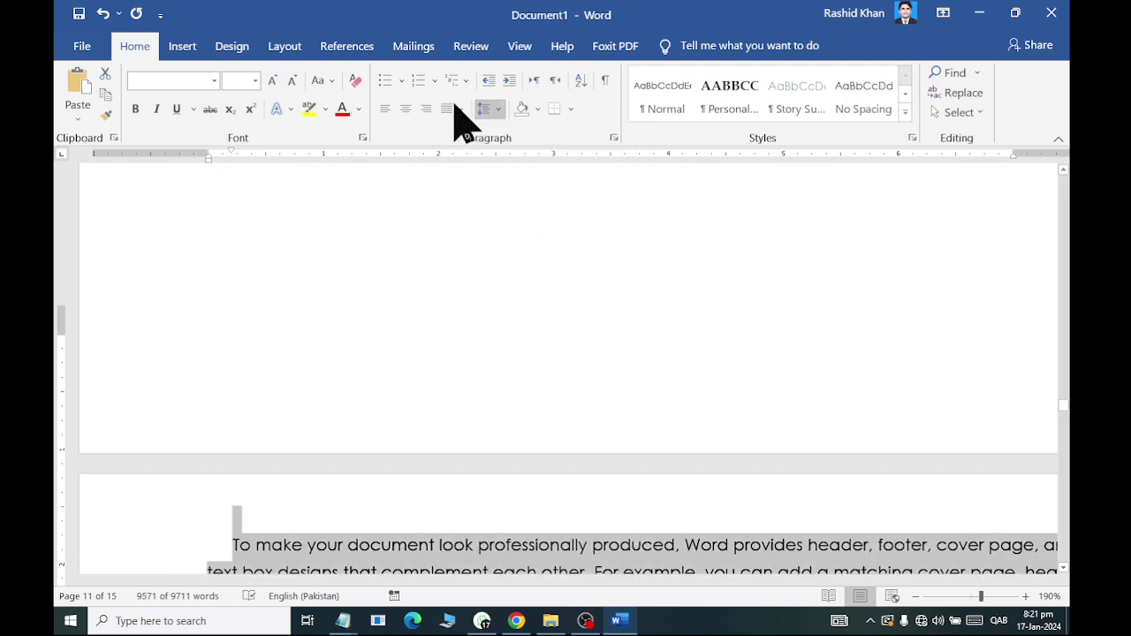
left_click(461, 109)
left_click(464, 152)
scroll(672, 265, "down", 5, "ctrl")
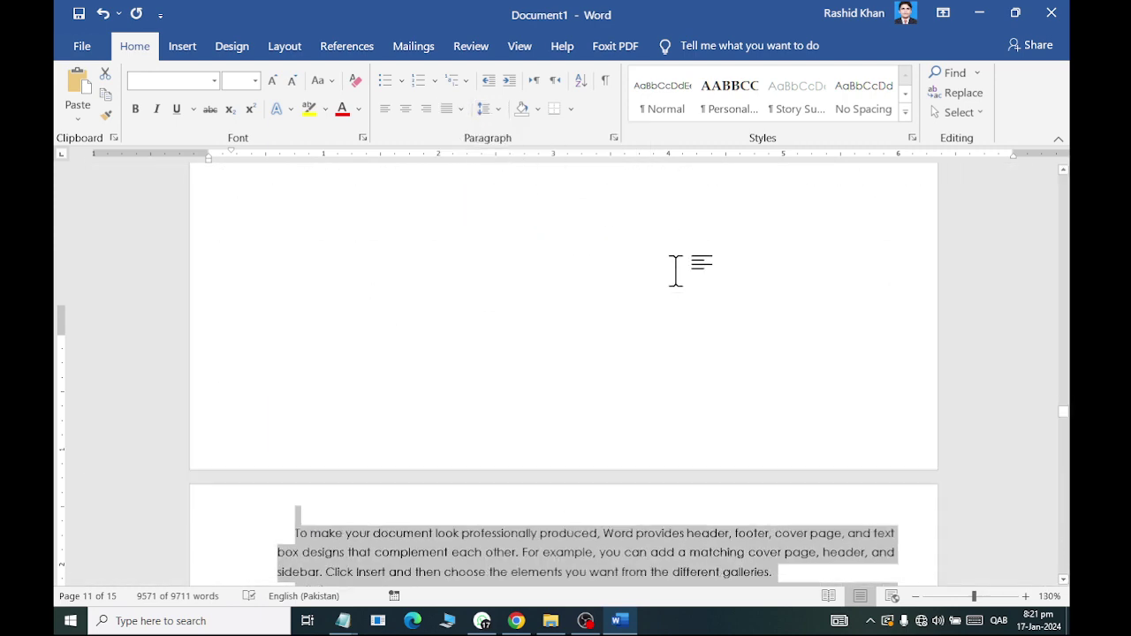
scroll(989, 383, "up", 7, "ctrl")
scroll(1012, 393, "down", 3, "ctrl")
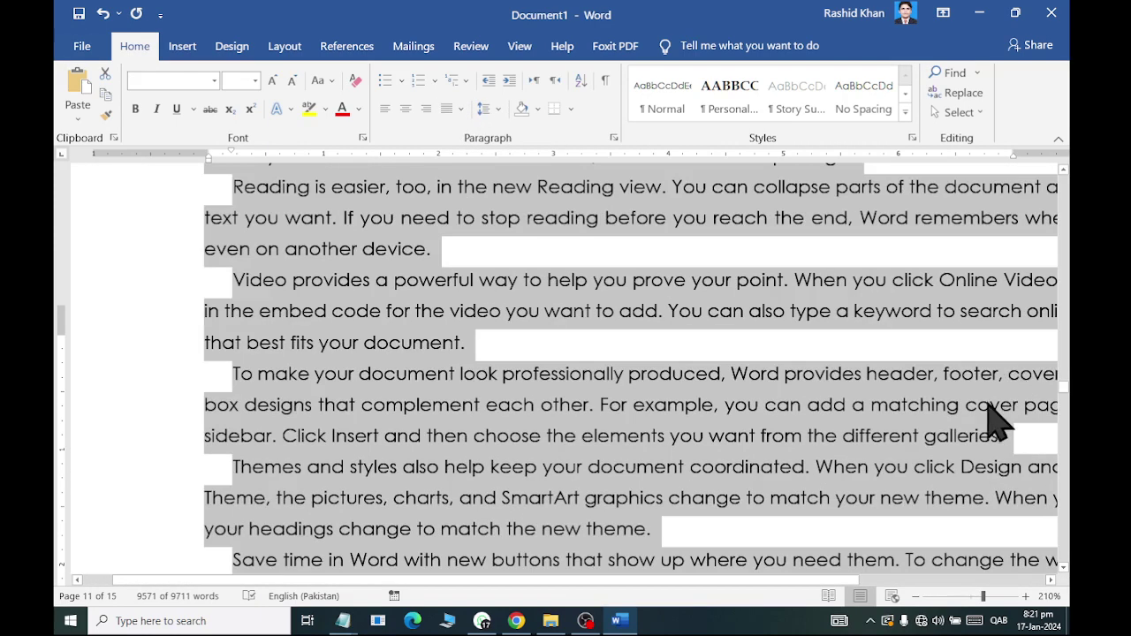
scroll(999, 420, "down", 3, "ctrl")
scroll(1003, 437, "up", 3)
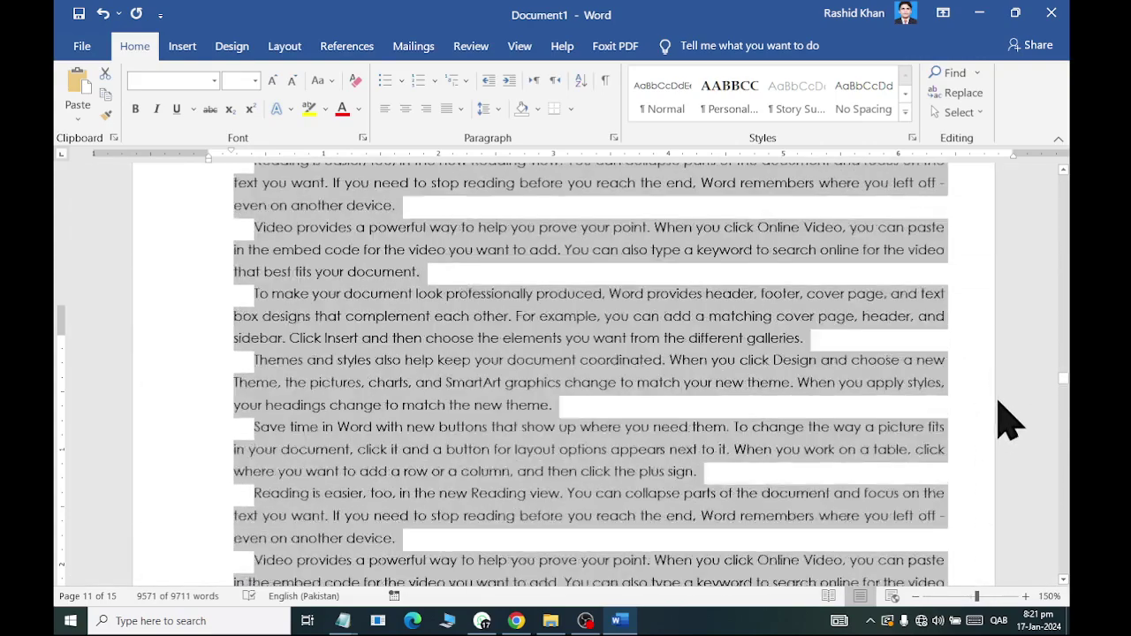
scroll(1007, 424, "up", 3)
scroll(1011, 407, "up", 3)
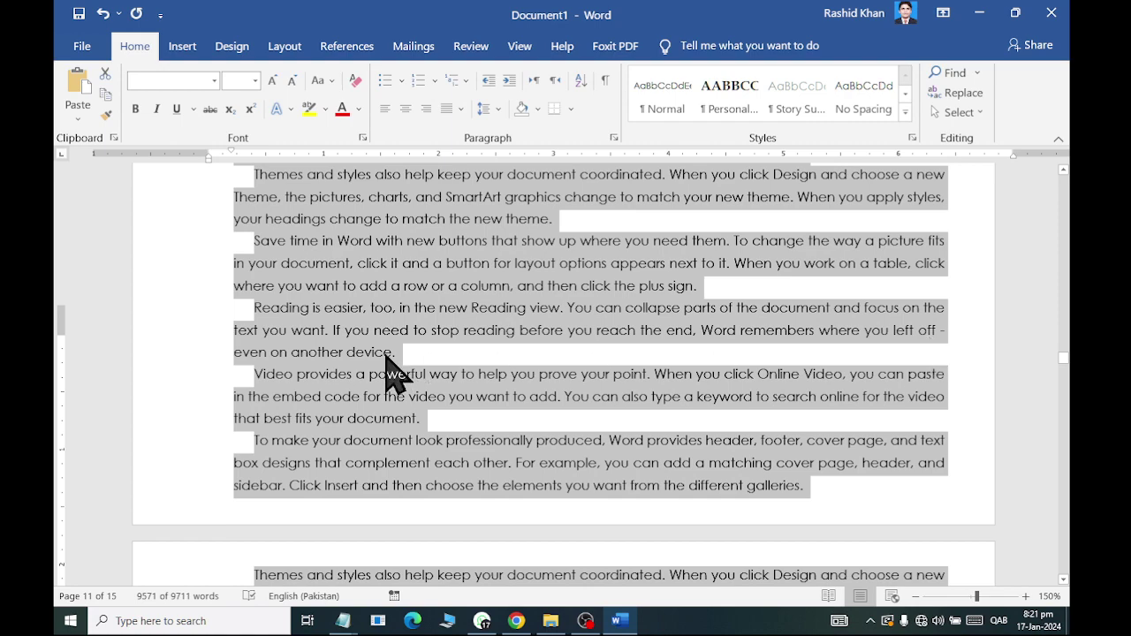
scroll(888, 349, "down", 3)
scroll(893, 349, "down", 3)
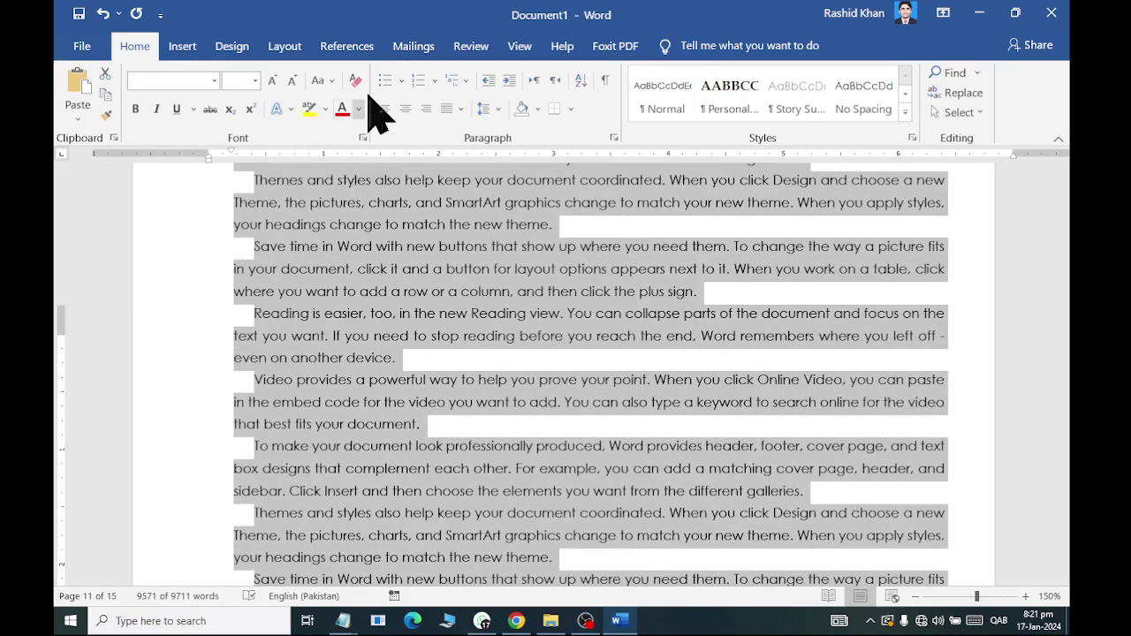
left_click(296, 50)
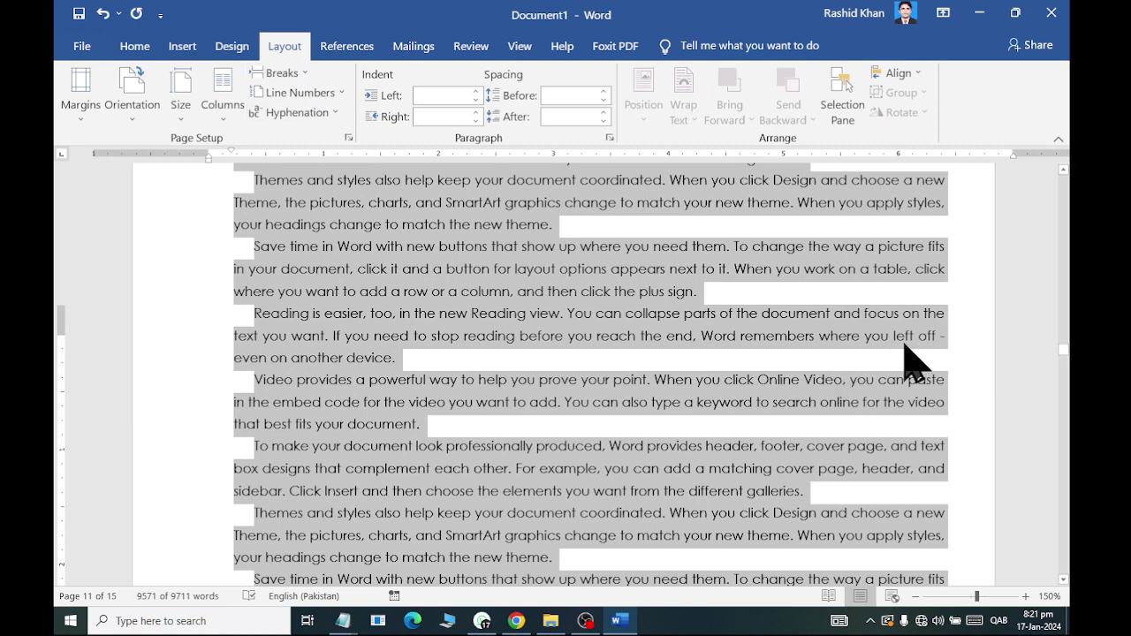
Step: Select the whole document and set hyphenation to None
left_click(926, 335)
left_click(296, 112)
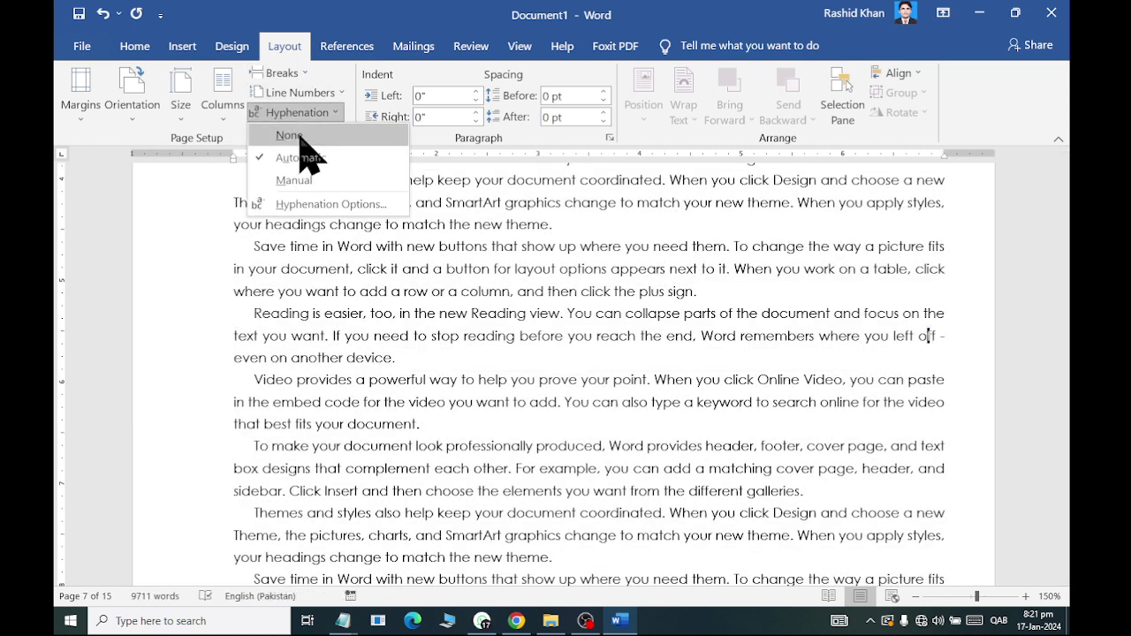
left_click(302, 141)
key("ctrl+a")
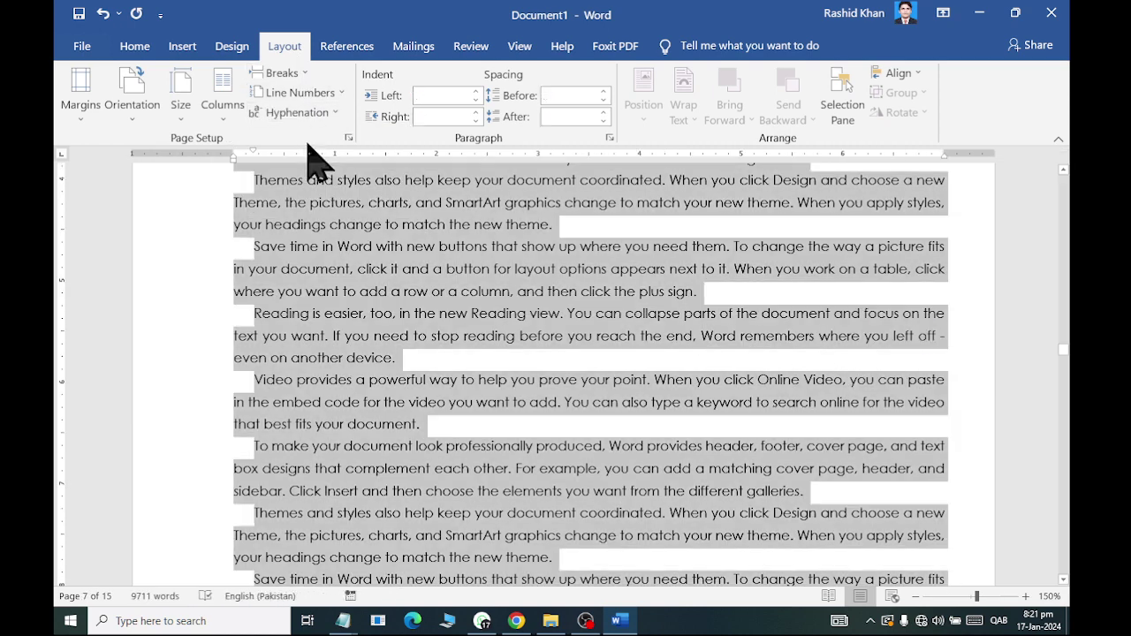
left_click(300, 113)
left_click(311, 141)
Step: Run a manual hyphenation pass over the whole document
left_click(296, 113)
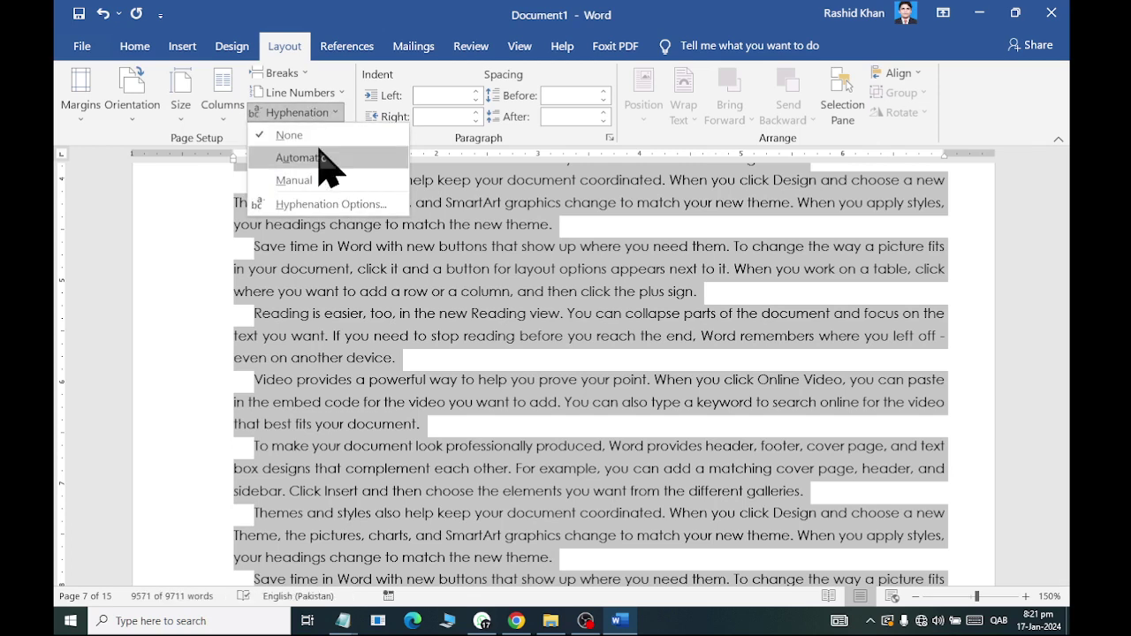
left_click(294, 180)
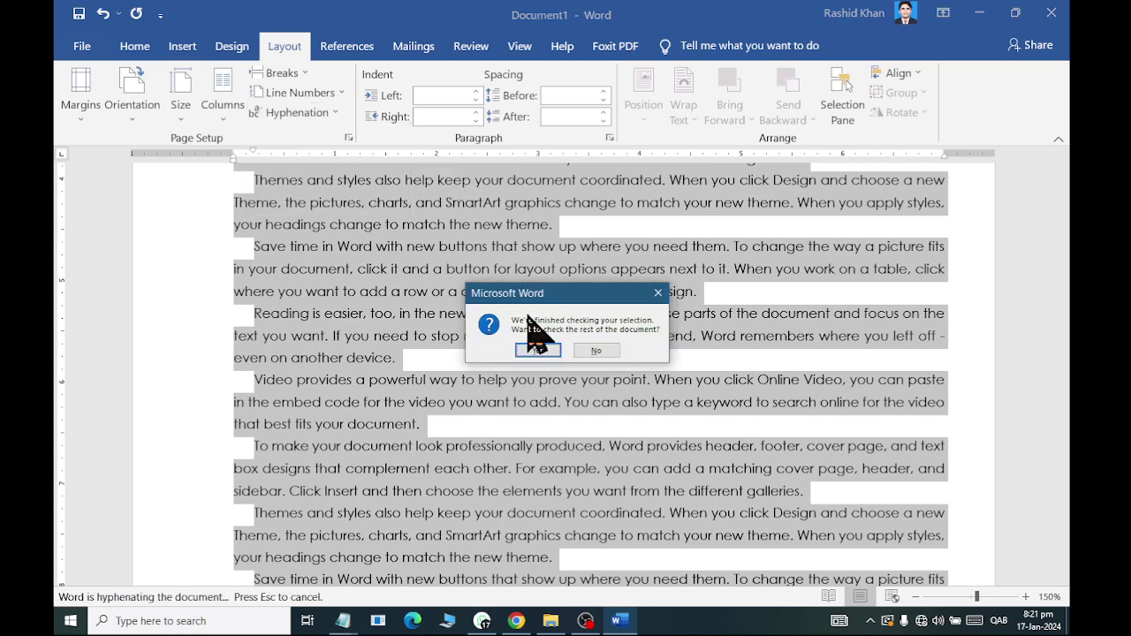
key("Return")
key("Return")
left_click(325, 112)
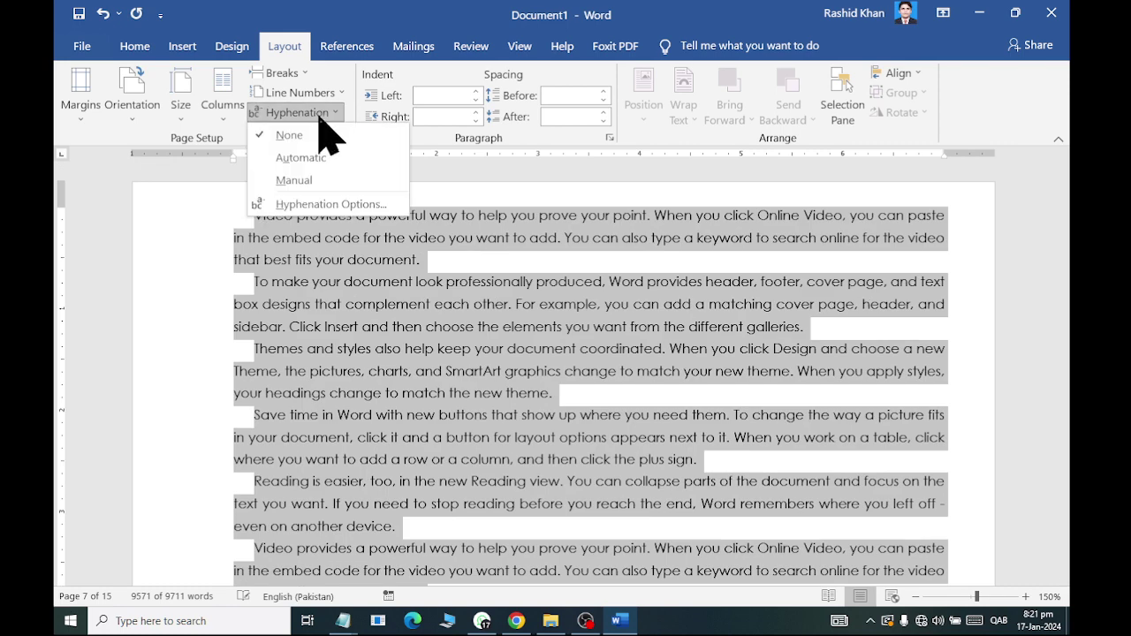
Step: Reselect all the text, set hyphenation to Automatic, and deselect
left_click(318, 160)
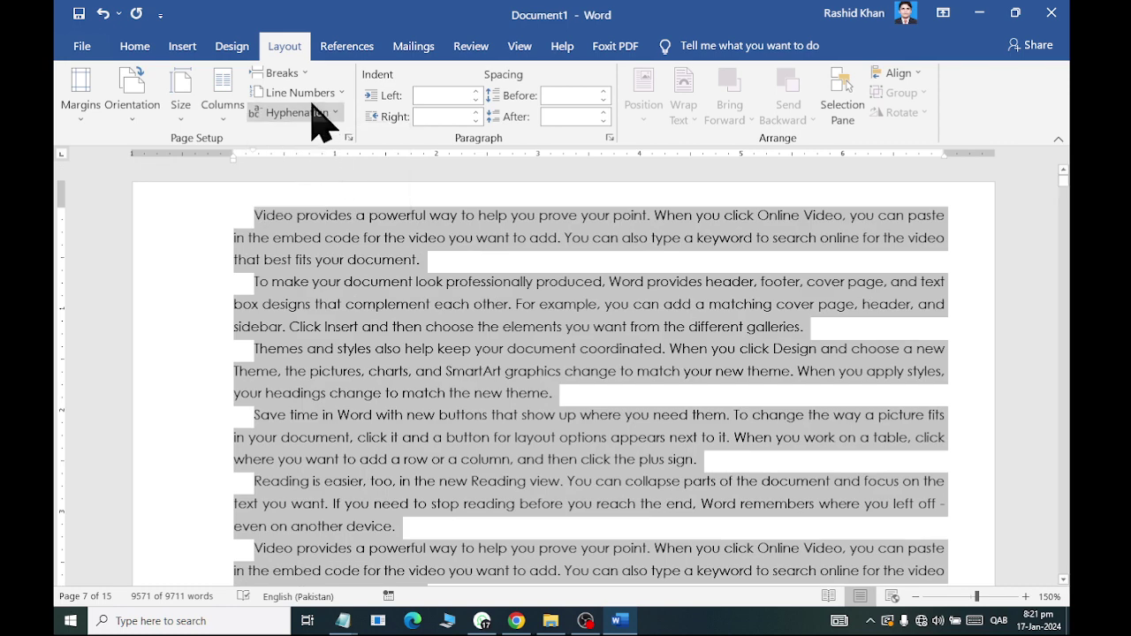
left_click(312, 102)
left_click(320, 144)
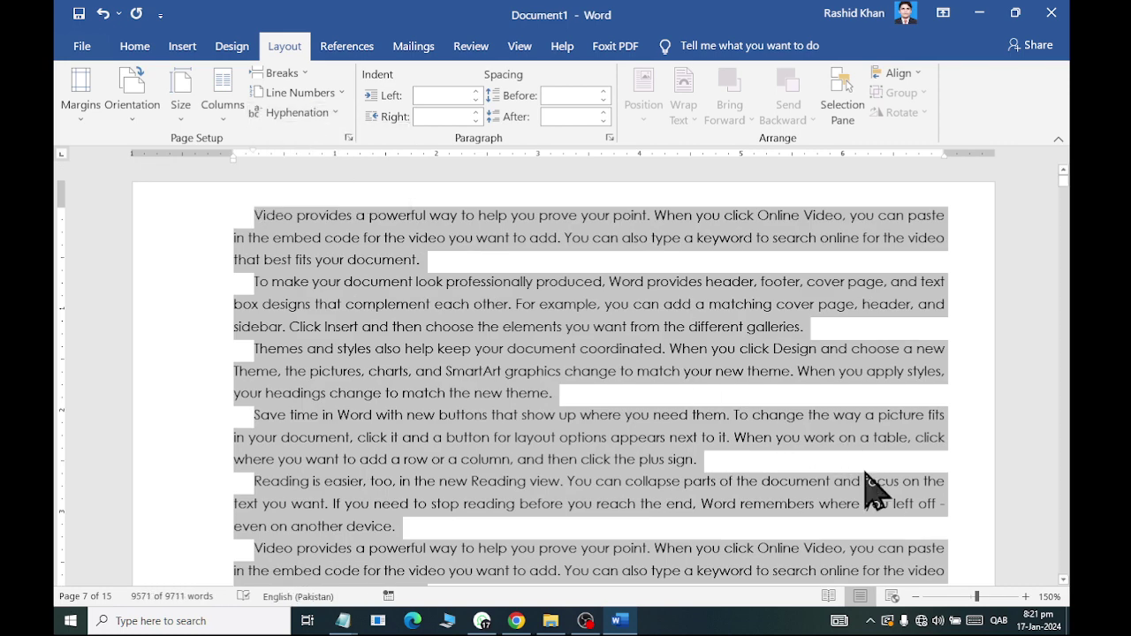
left_click(930, 502)
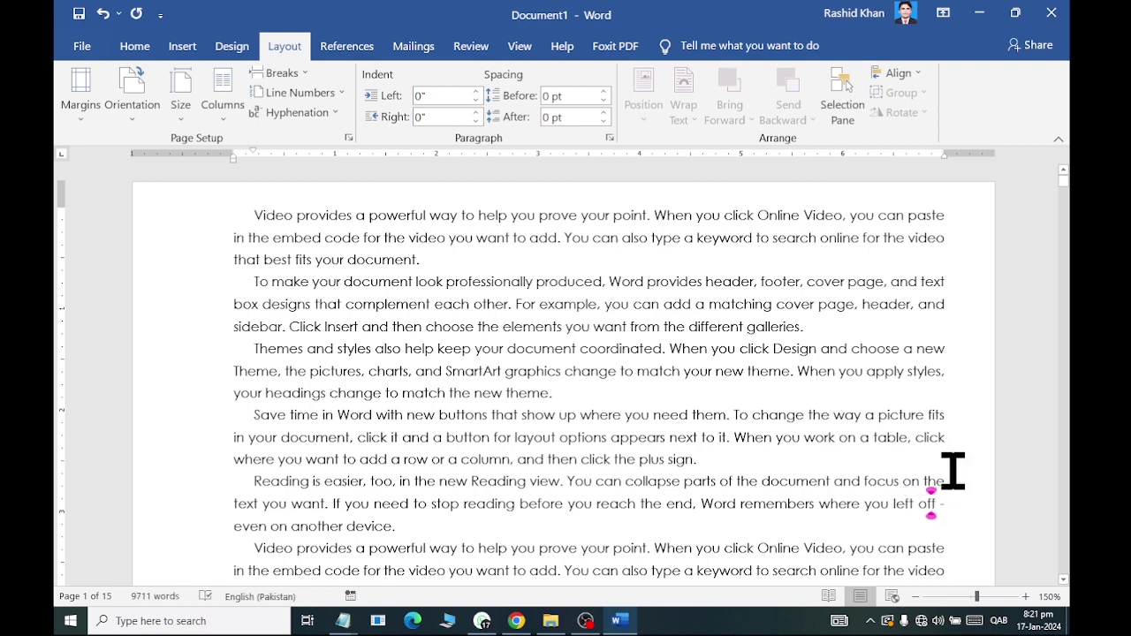
key("ctrl+a")
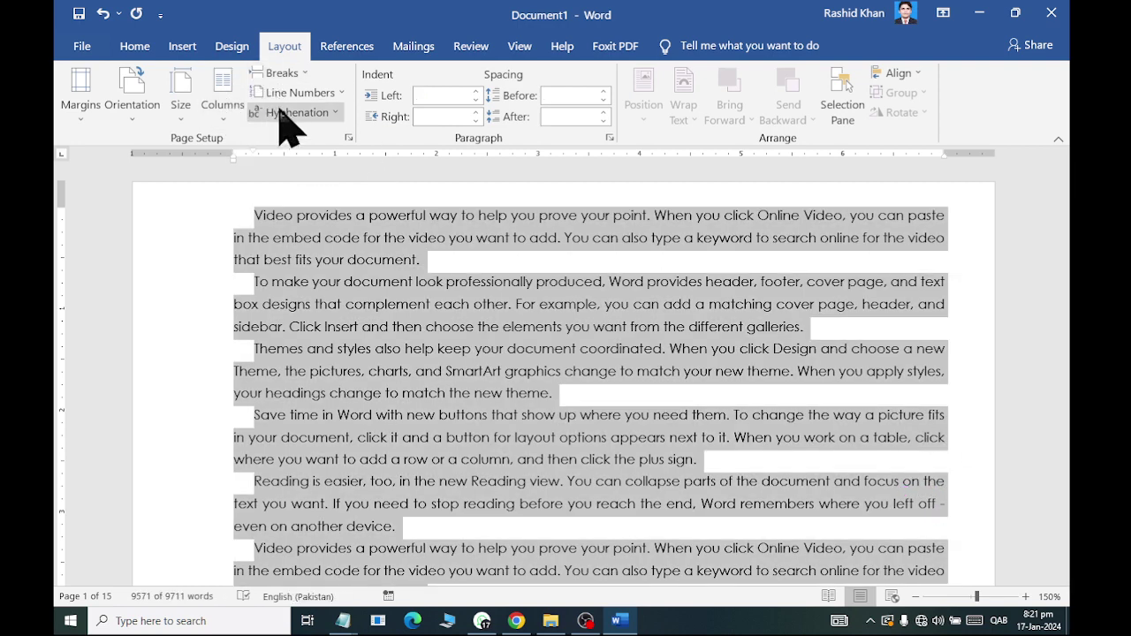
left_click(292, 113)
left_click(305, 156)
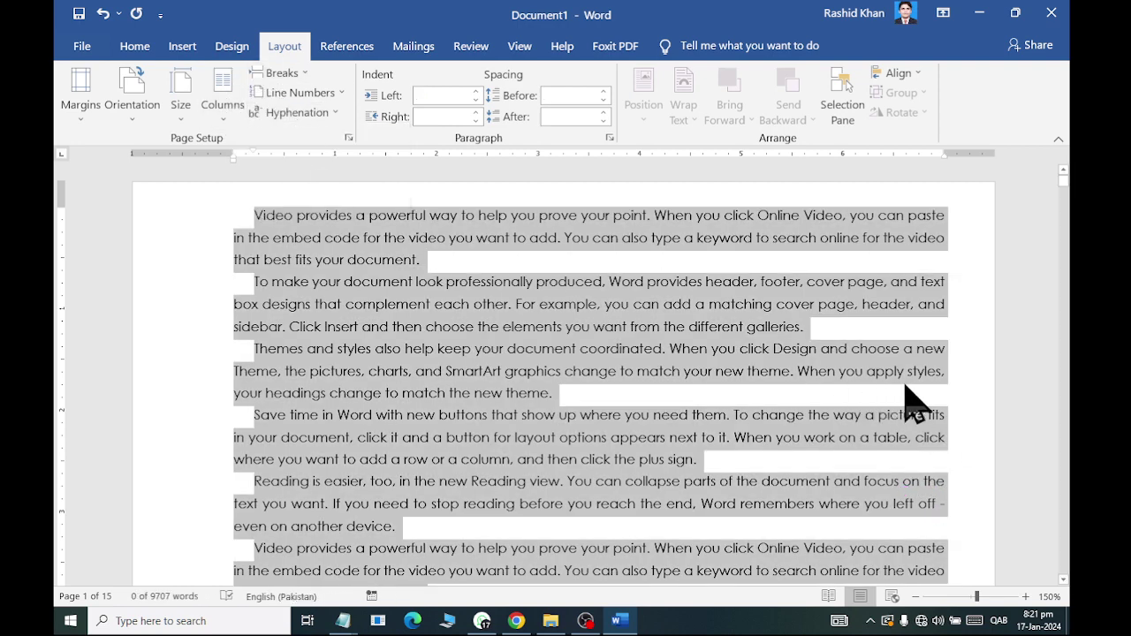
key("Left")
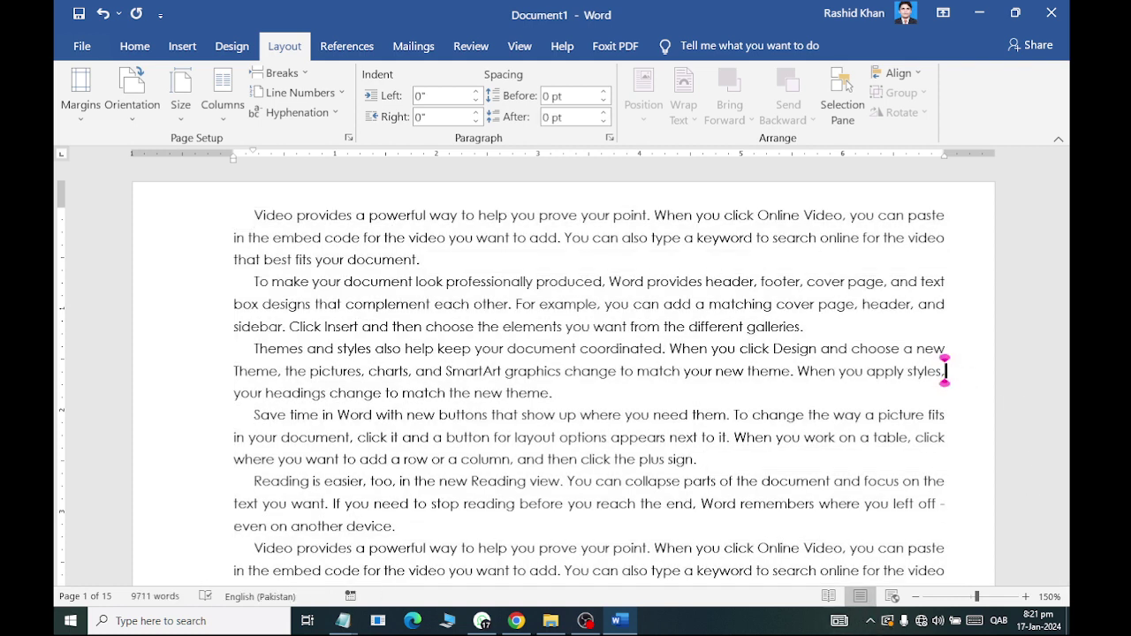
Step: Insert the word 'Computer' before 'in your document'
type("c")
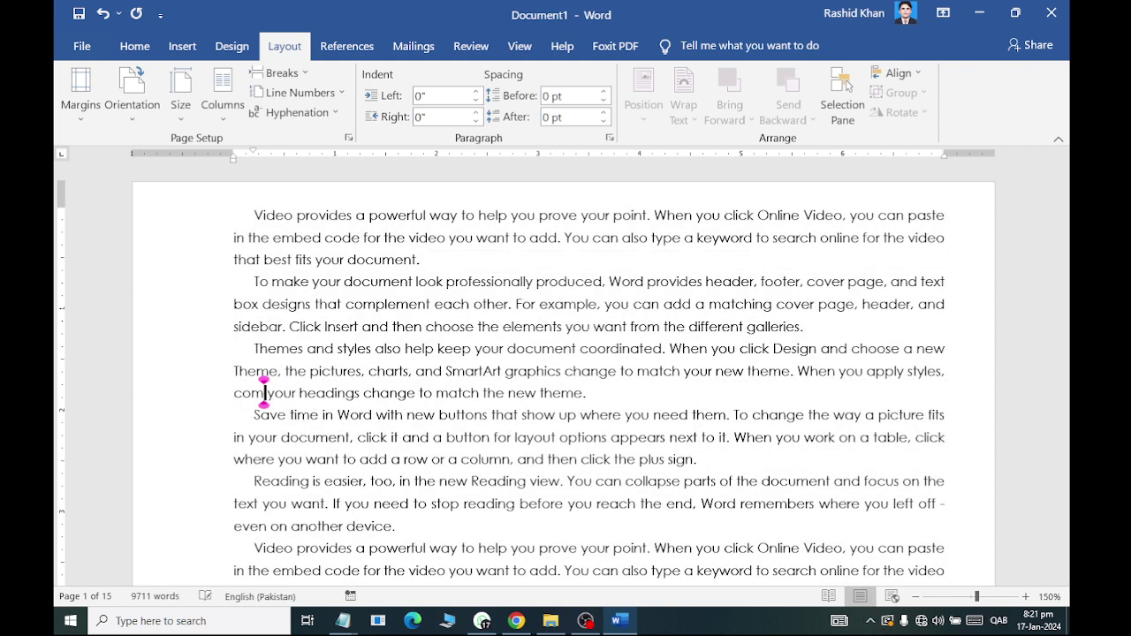
key("BackSpace")
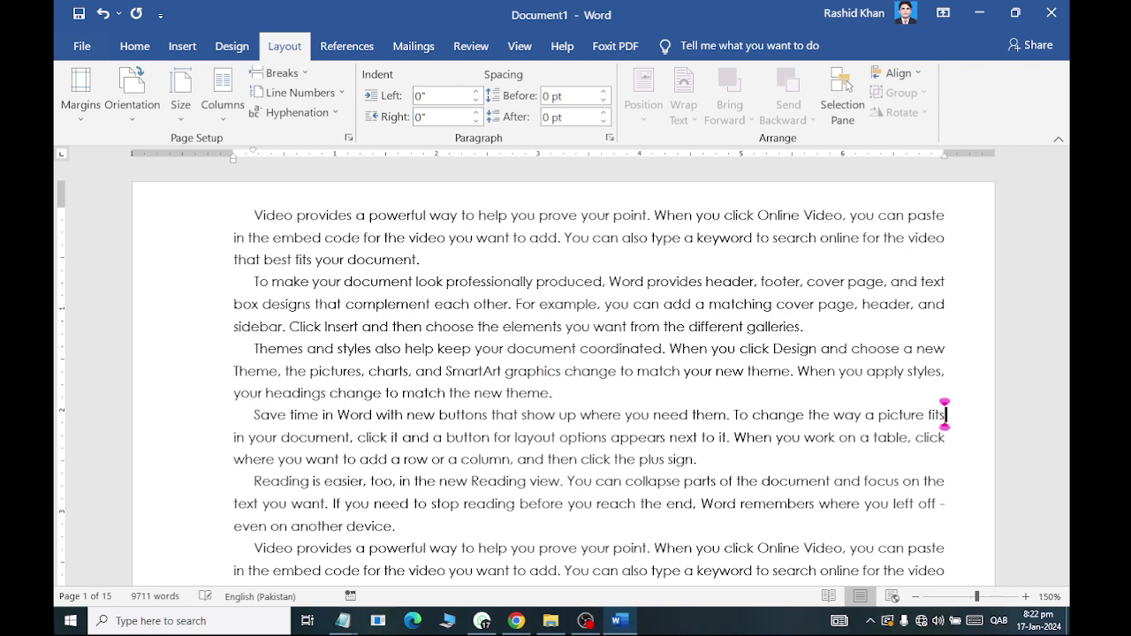
type("C ")
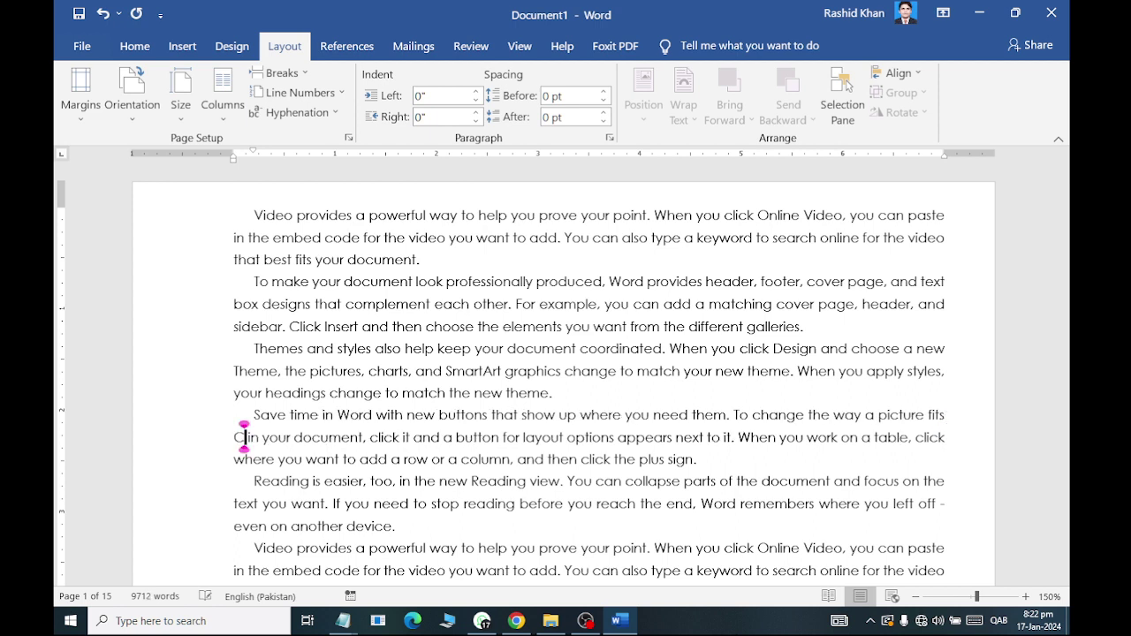
type("omputer")
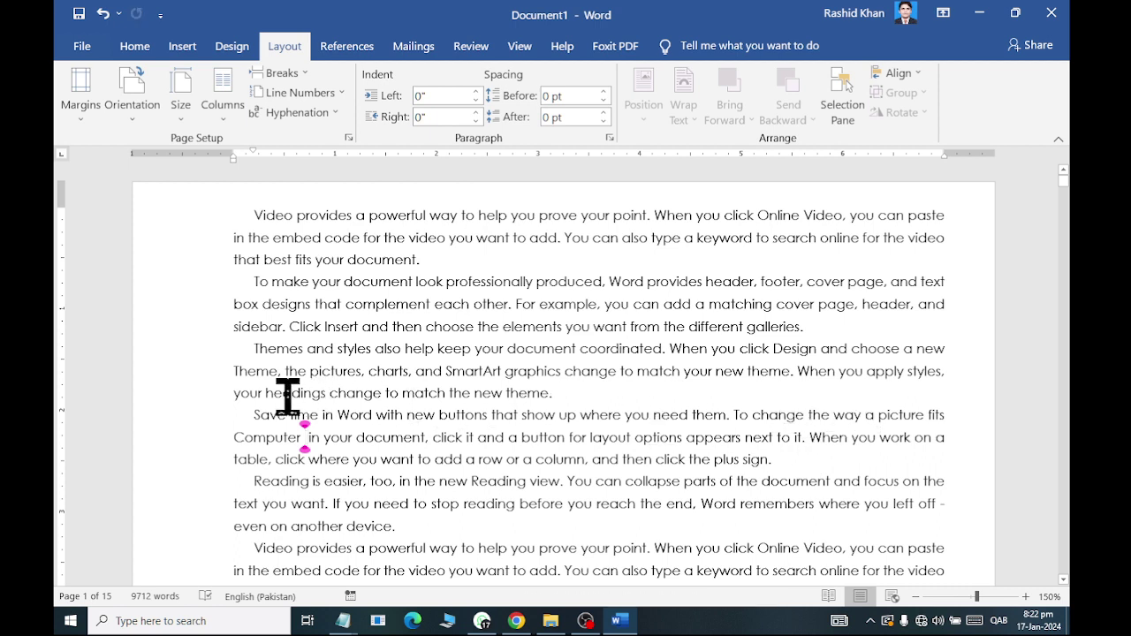
Step: Left-align the Save time paragraph from the Home tab
left_click_drag(253, 414, 772, 459)
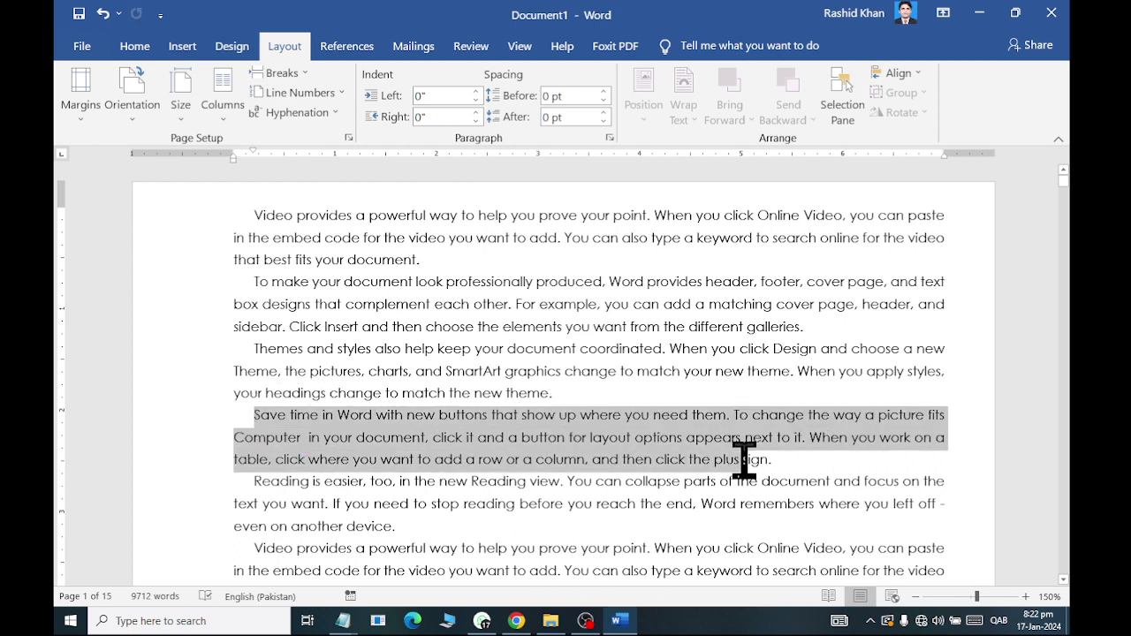
left_click(141, 46)
left_click(461, 109)
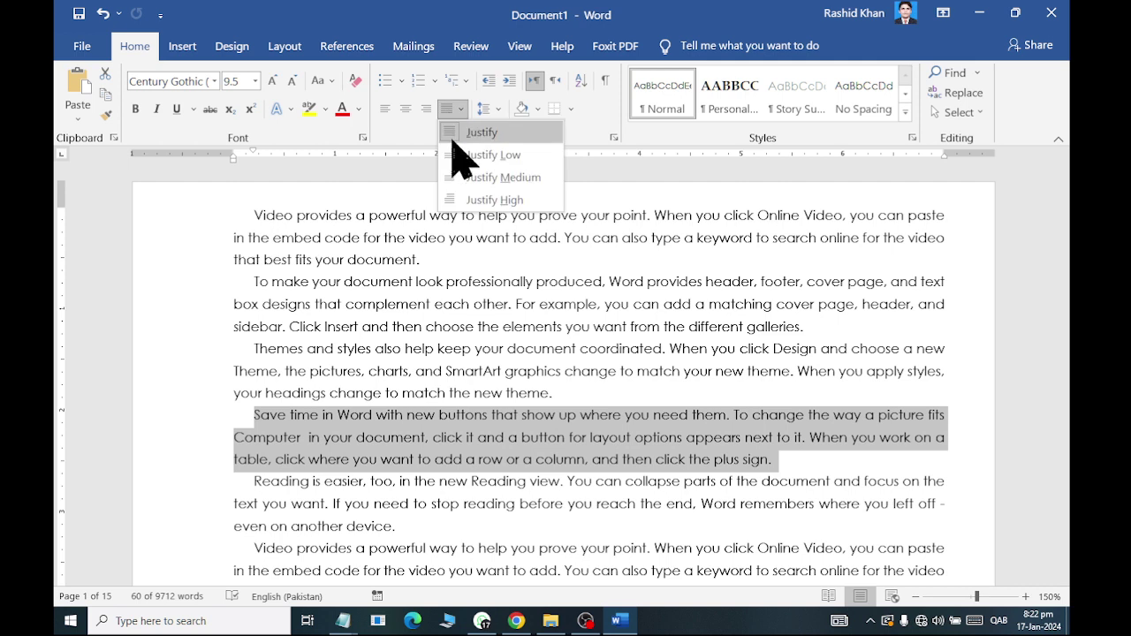
left_click(385, 109)
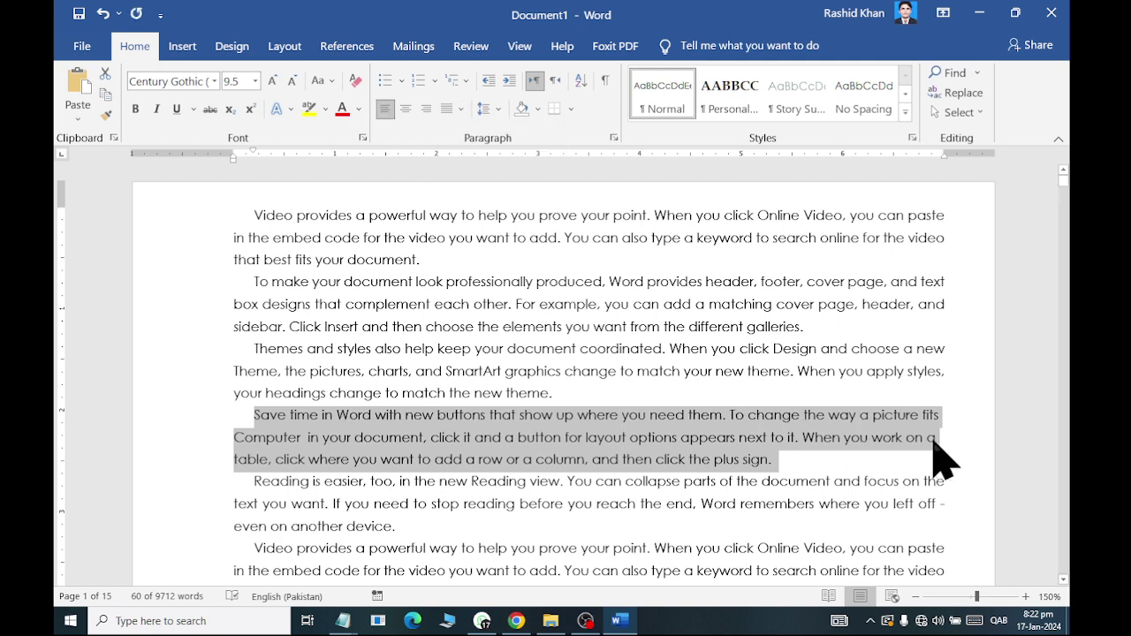
left_click(952, 412)
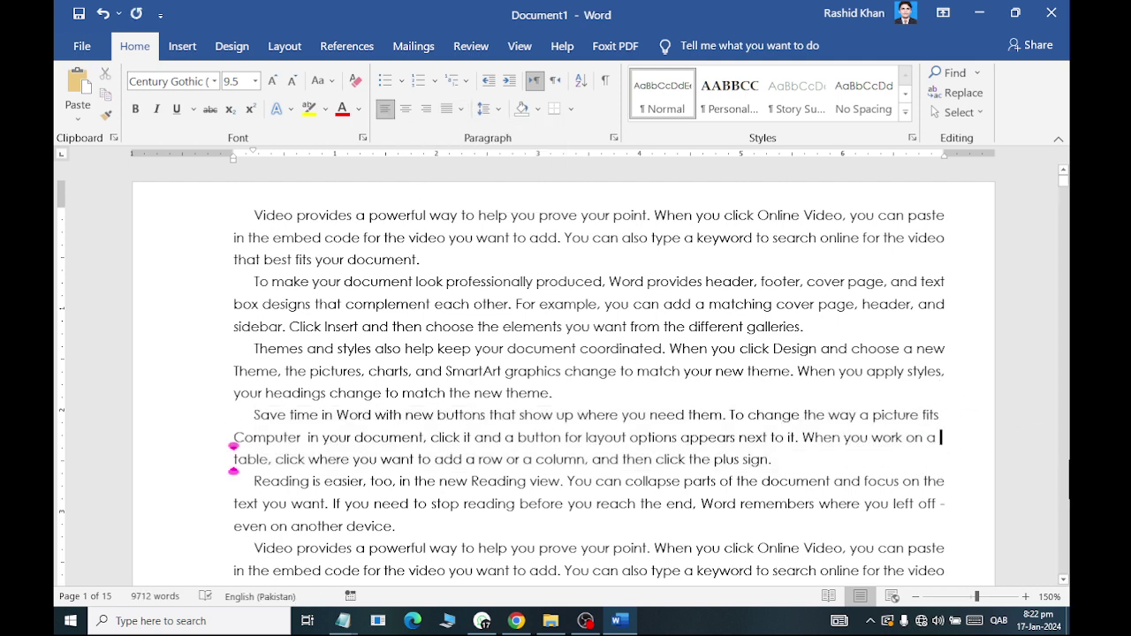
Step: Change 'a table' to 'machine table' and reselect the Save time paragraph
left_click(936, 437)
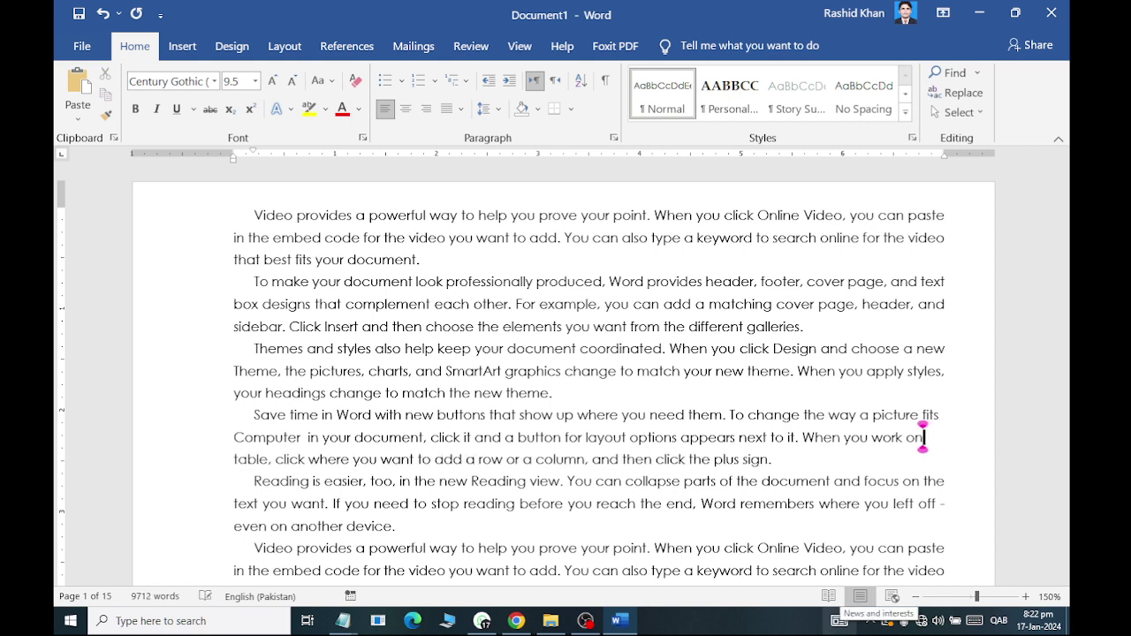
type("mac ")
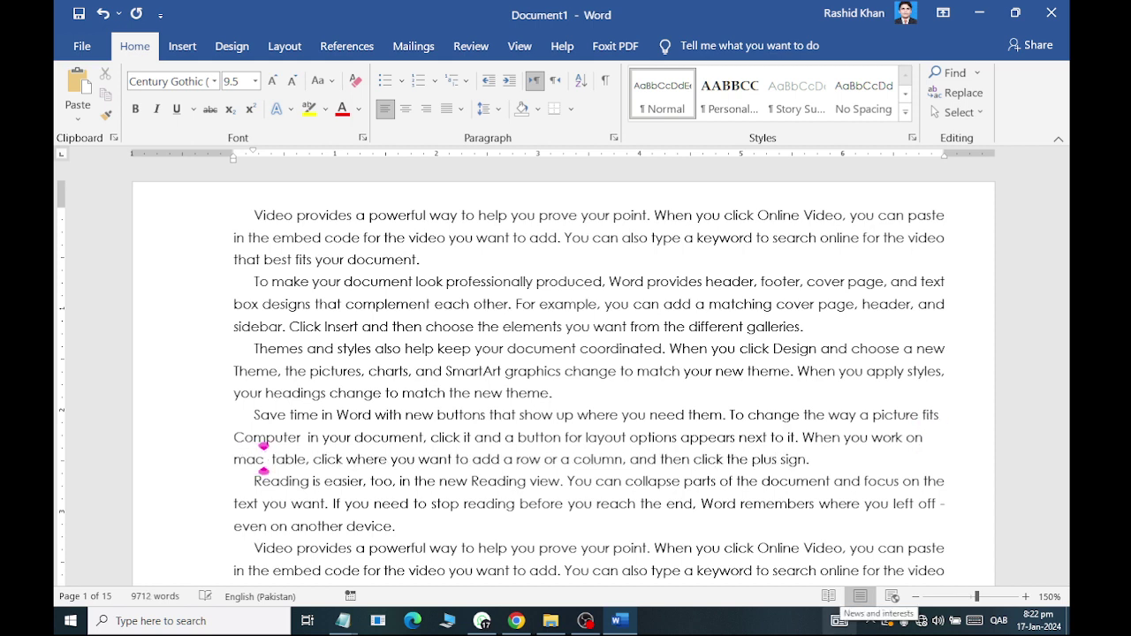
type("hine")
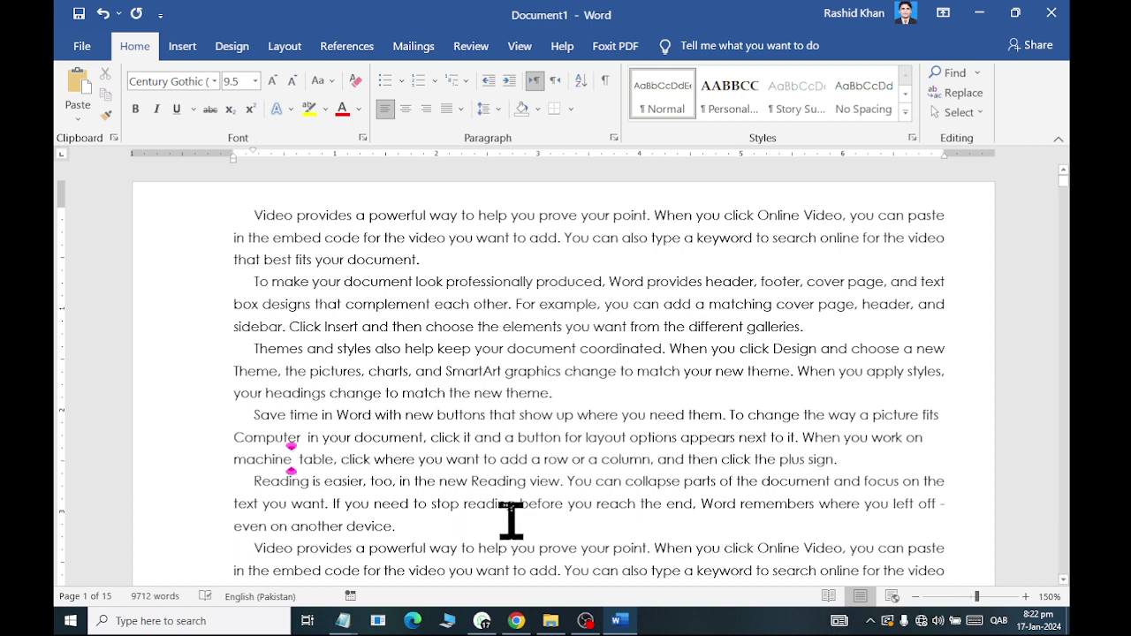
left_click_drag(255, 414, 910, 459)
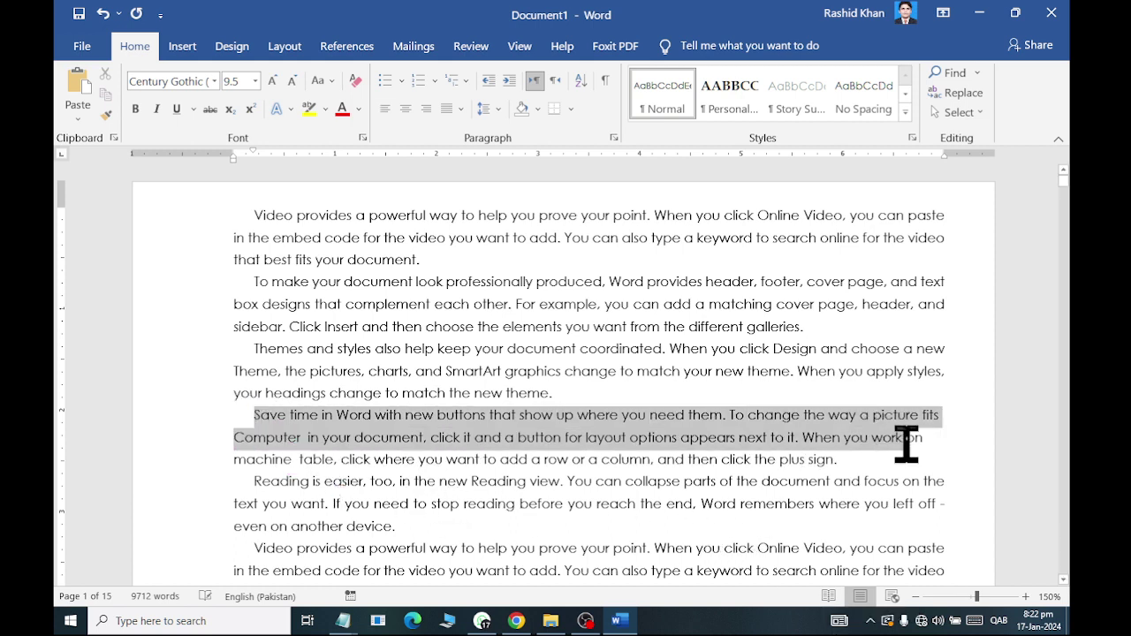
Step: Run a manual hyphenation pass over the selected Save time paragraph
left_click(284, 46)
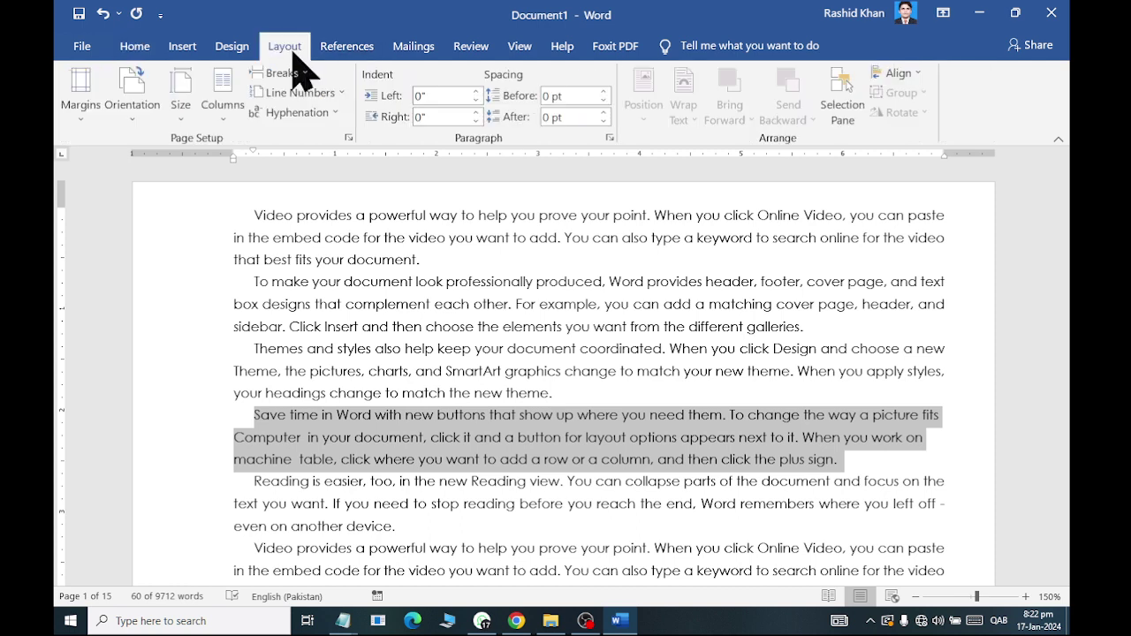
left_click(301, 115)
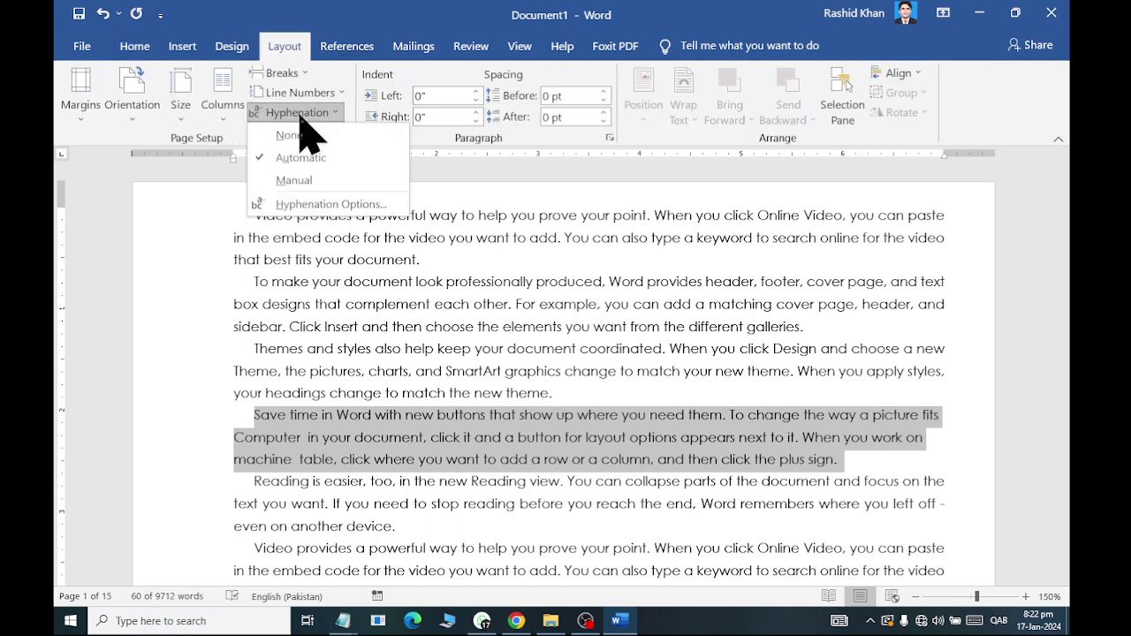
left_click(300, 182)
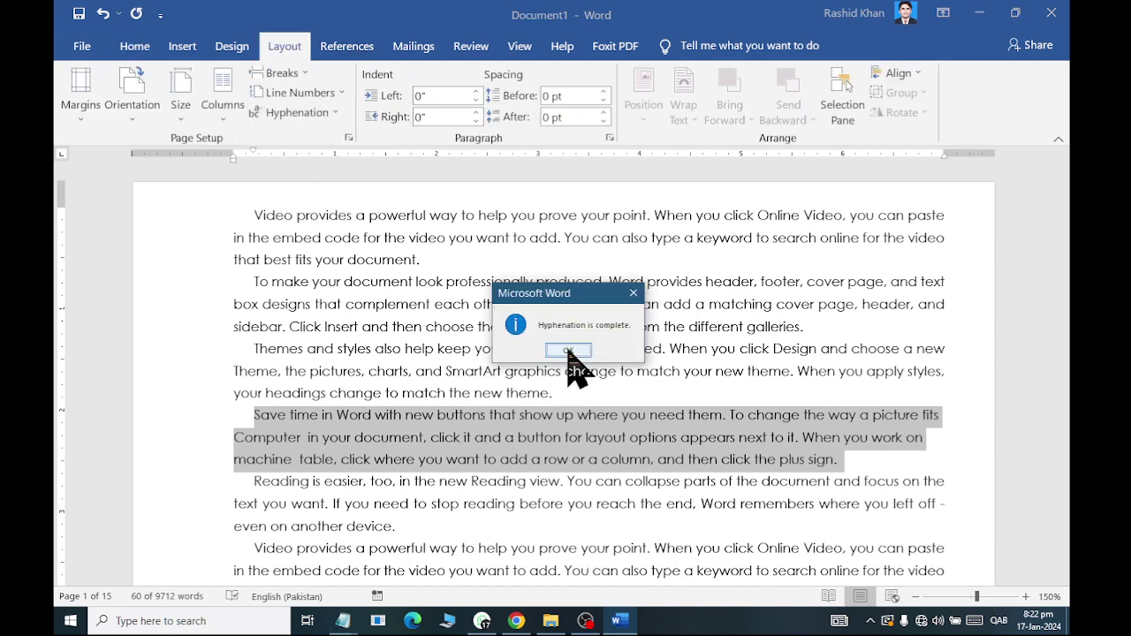
left_click(569, 351)
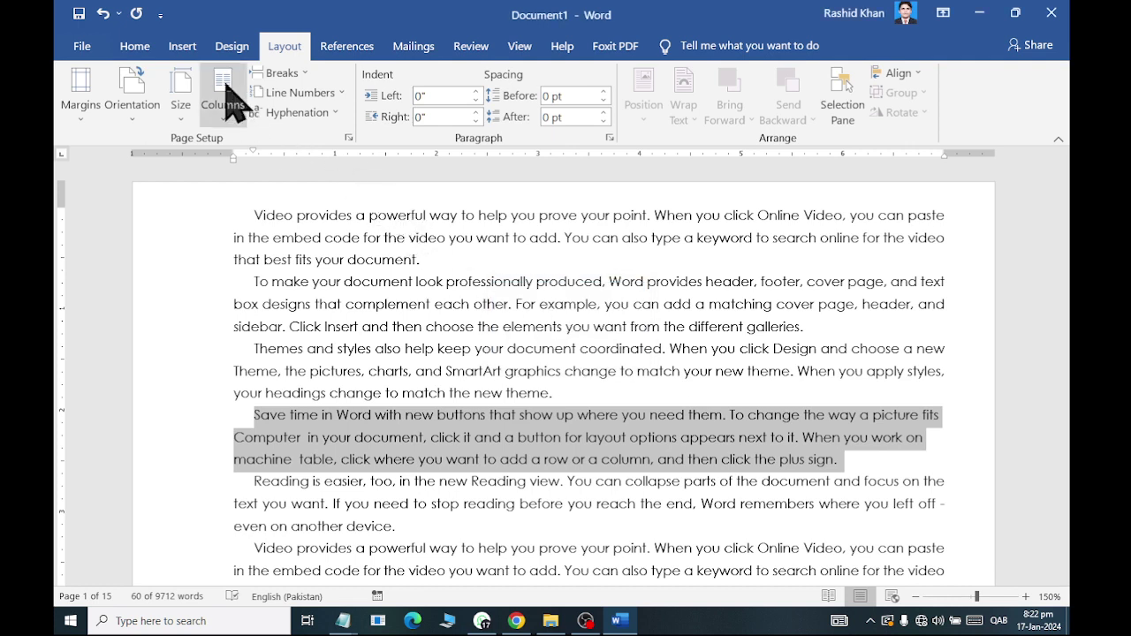
Step: Tick Automatically hyphenate document in Hyphenation Options, then deselect the paragraph
left_click(281, 113)
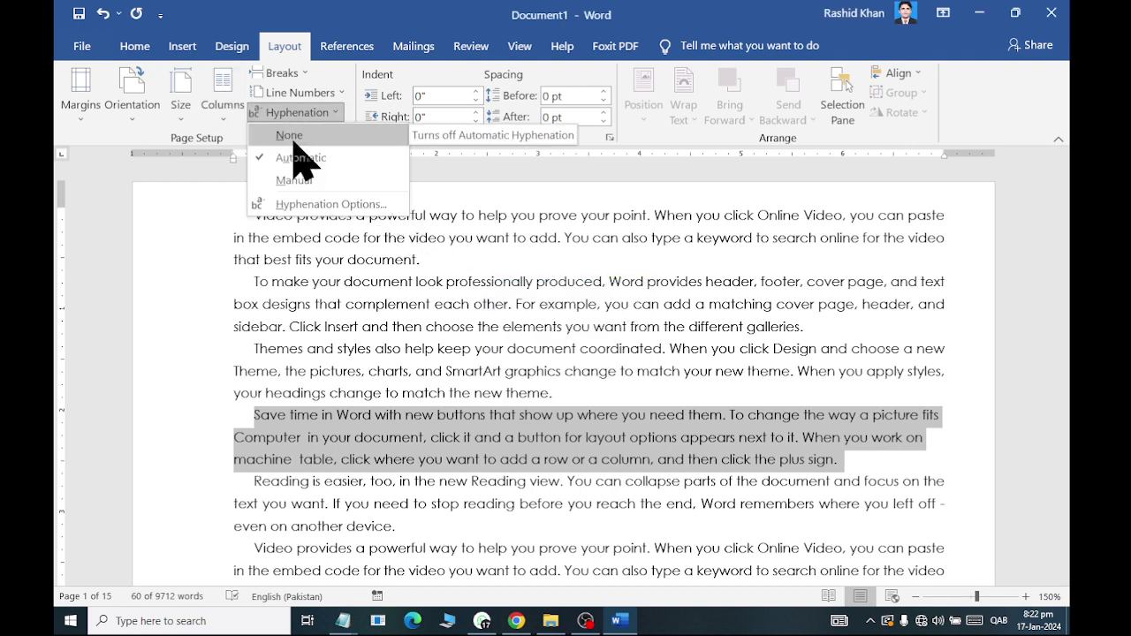
left_click(292, 137)
left_click(296, 113)
left_click(320, 205)
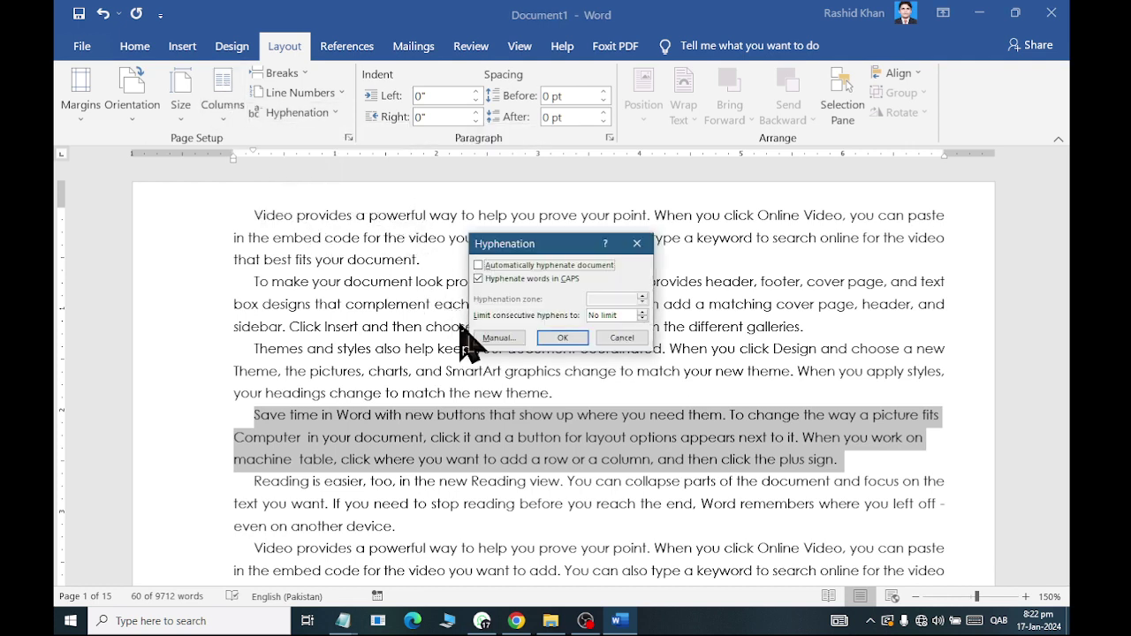
left_click(571, 341)
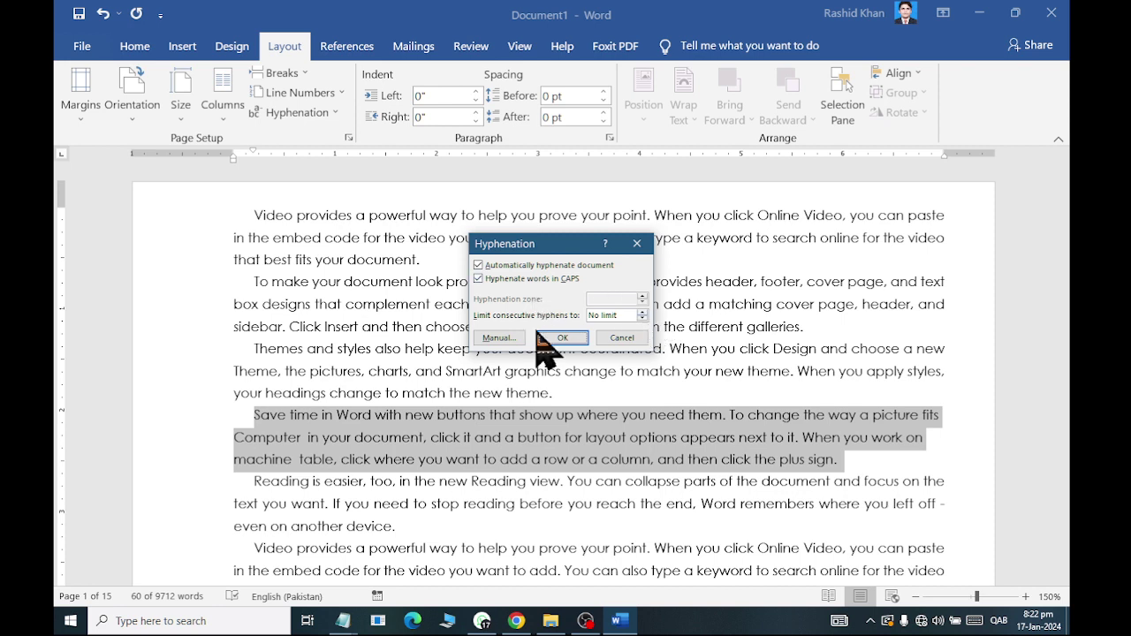
left_click(563, 337)
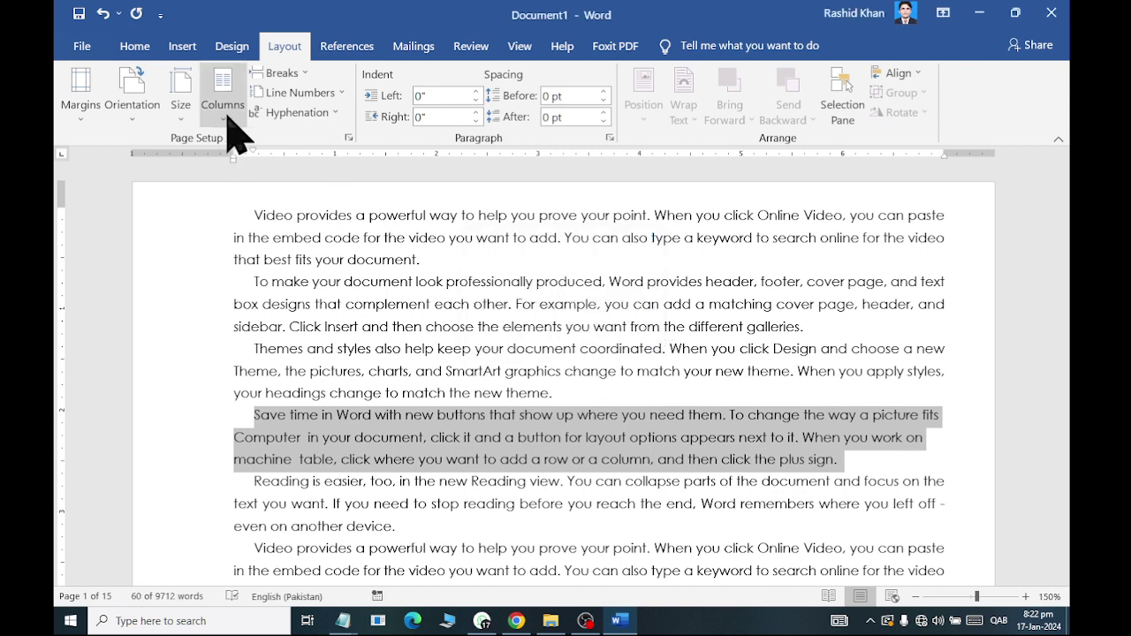
left_click(292, 112)
left_click(947, 459)
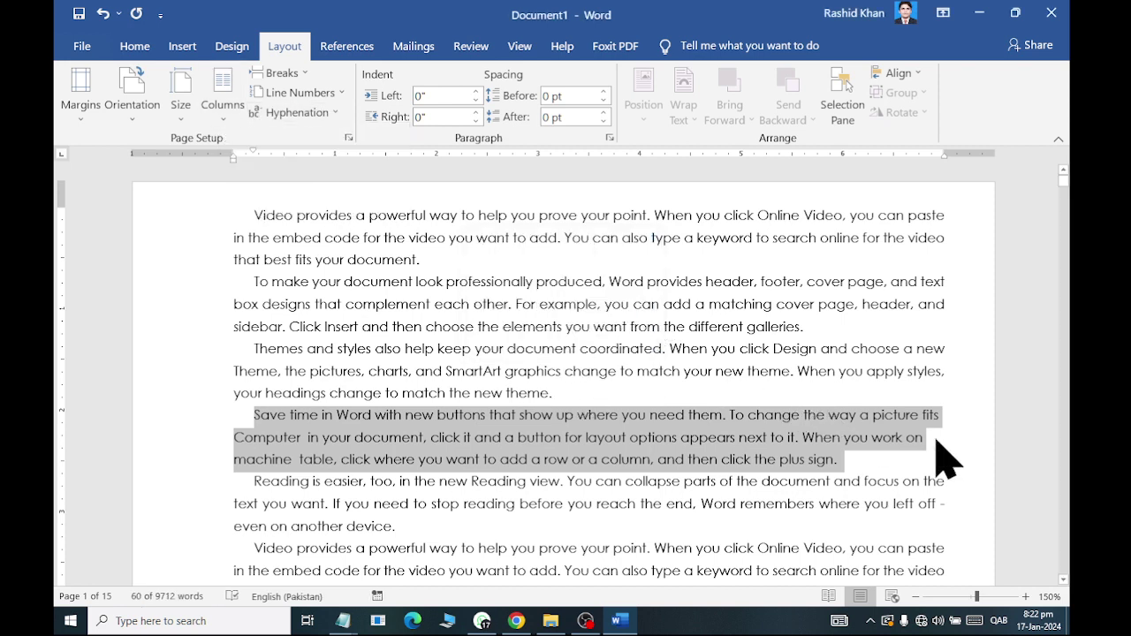
left_click(939, 435)
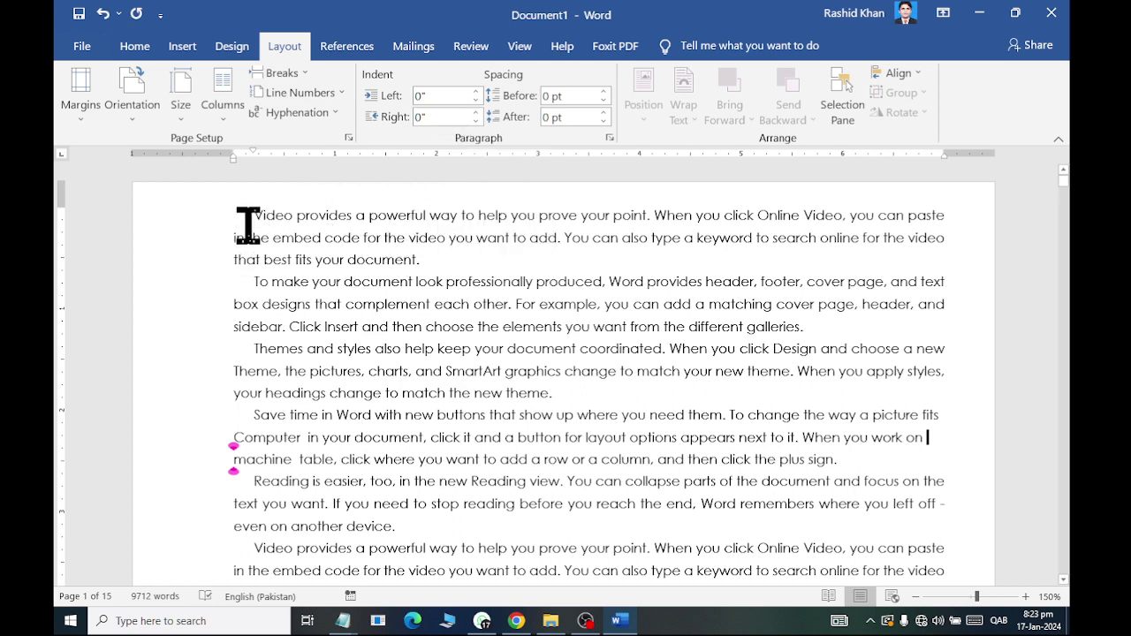
Step: Select the first paragraph, raise its left indent to 0.3", then reset it to 0"
left_click_drag(251, 221, 468, 260)
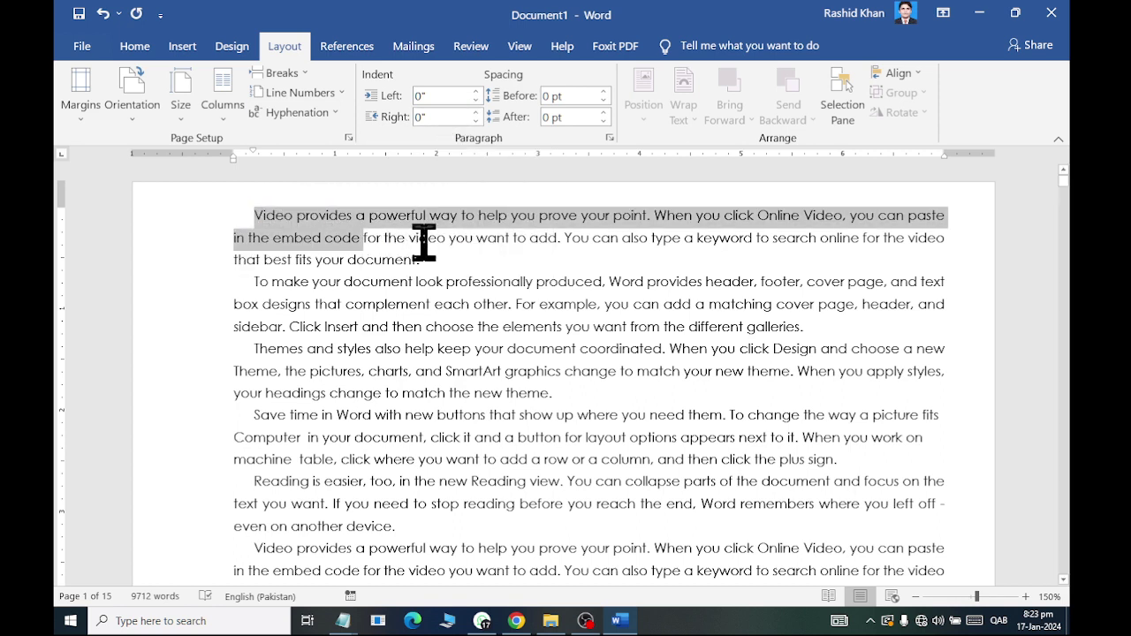
left_click(474, 92)
left_click(474, 92)
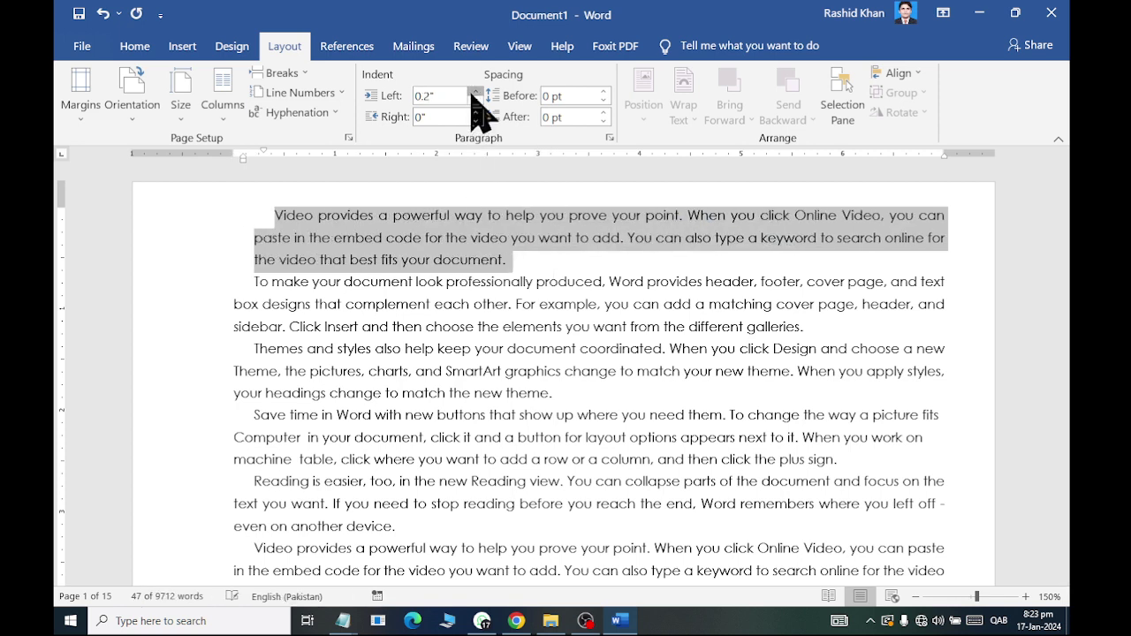
left_click(474, 92)
left_click(474, 100)
left_click(475, 100)
left_click(475, 100)
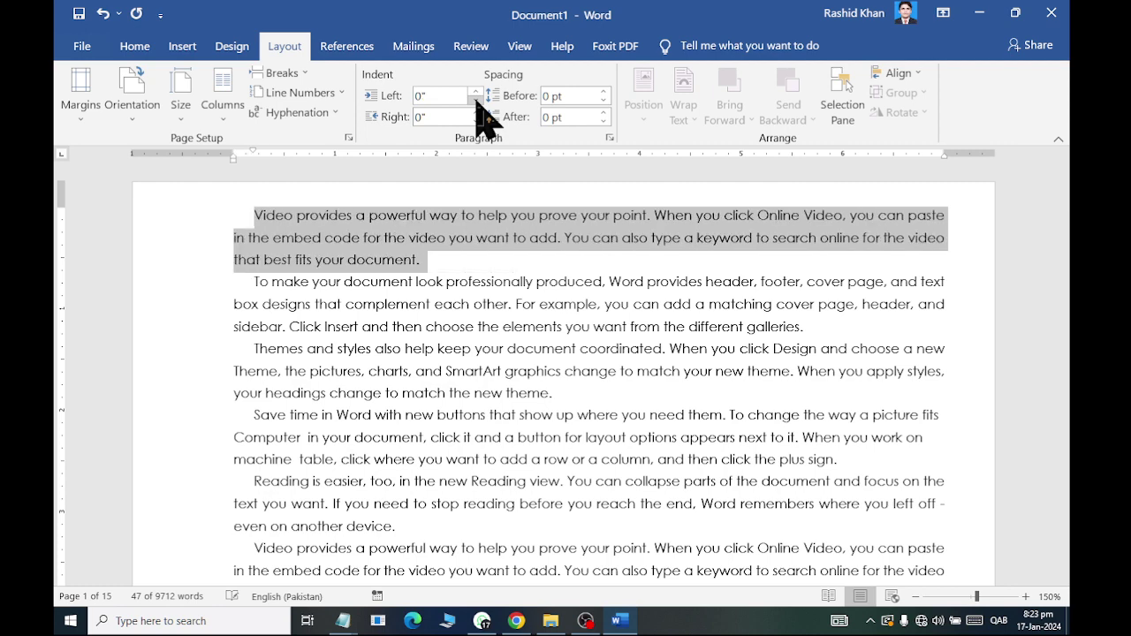
Step: Add spacing before (up to 18 pt) and after, then return both to 0 pt
left_click(602, 92)
left_click(603, 92)
left_click(603, 92)
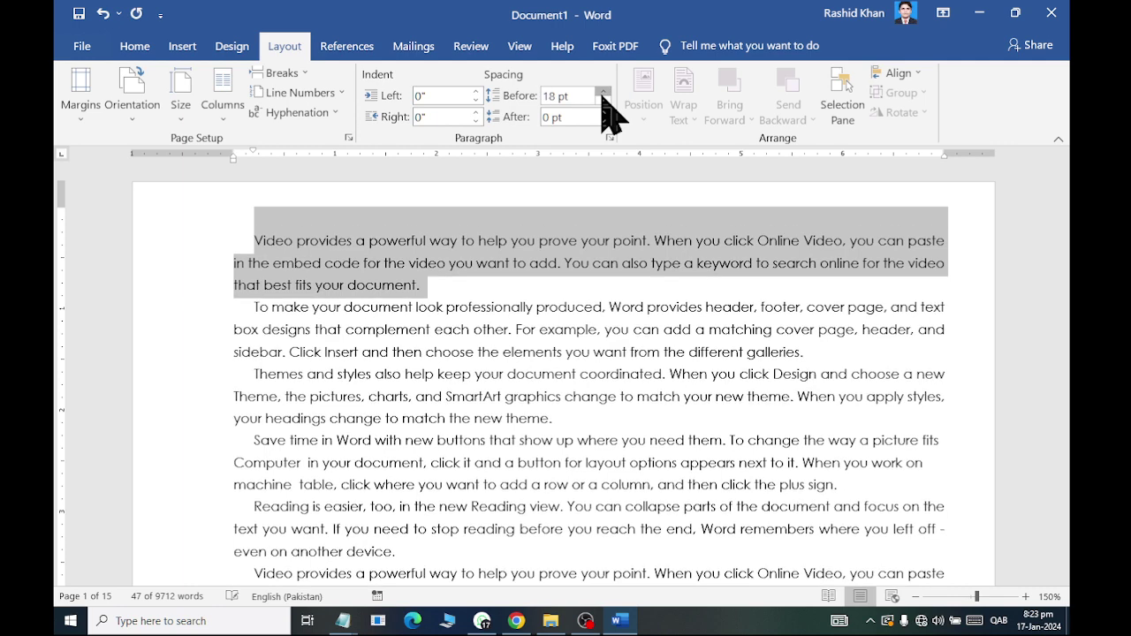
left_click(602, 92)
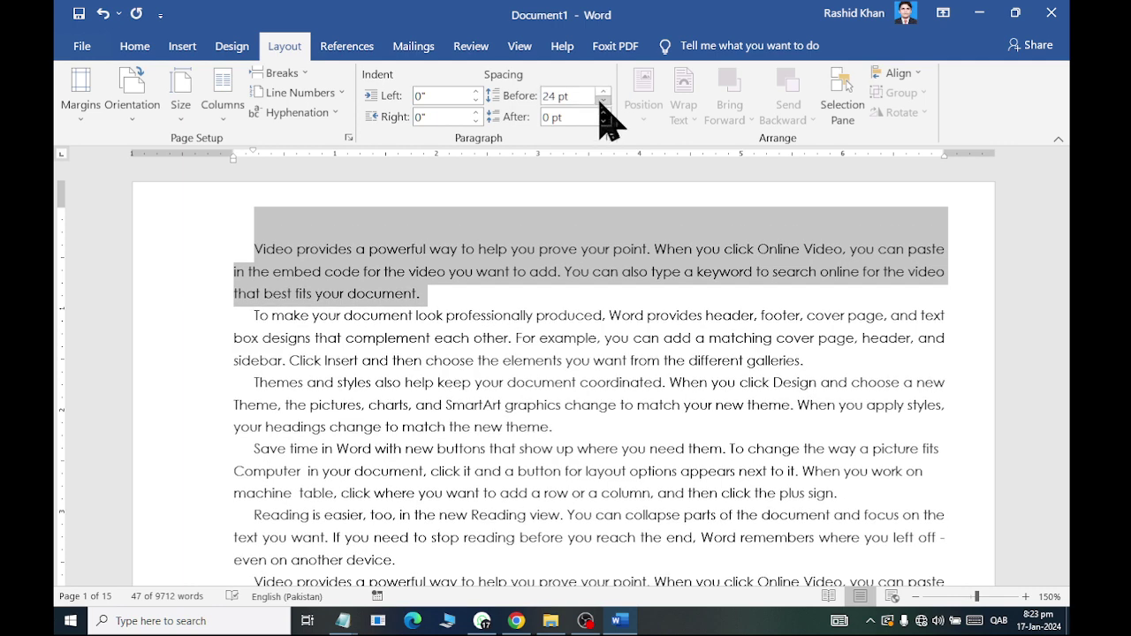
left_click(601, 101)
left_click(601, 101)
left_click(601, 100)
left_click(601, 101)
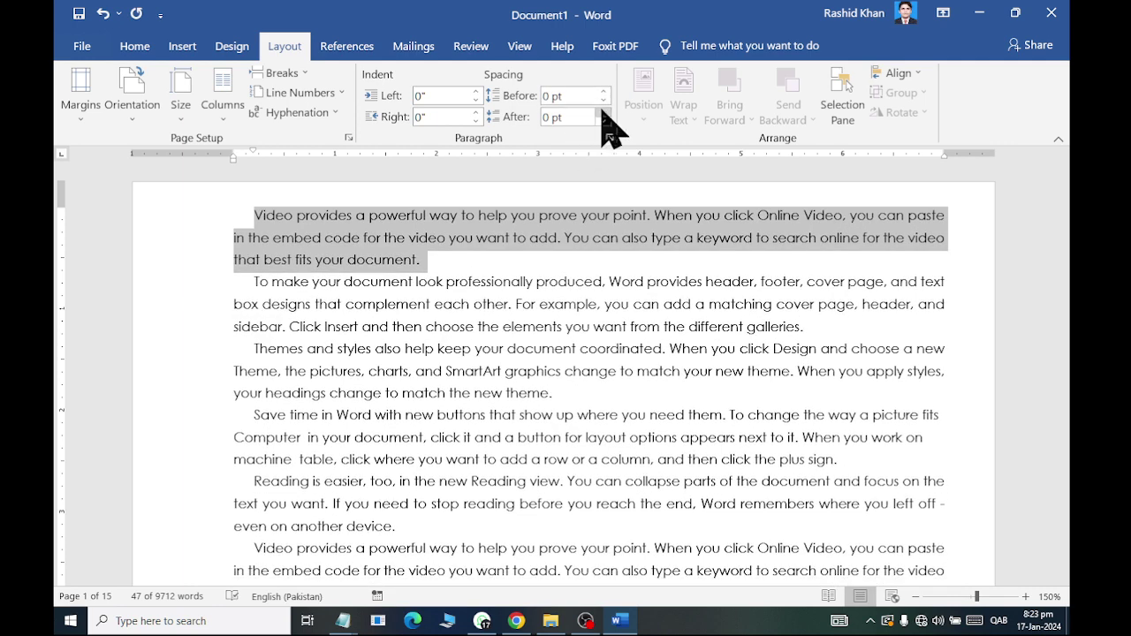
left_click(604, 113)
left_click(603, 113)
left_click(604, 114)
left_click(603, 113)
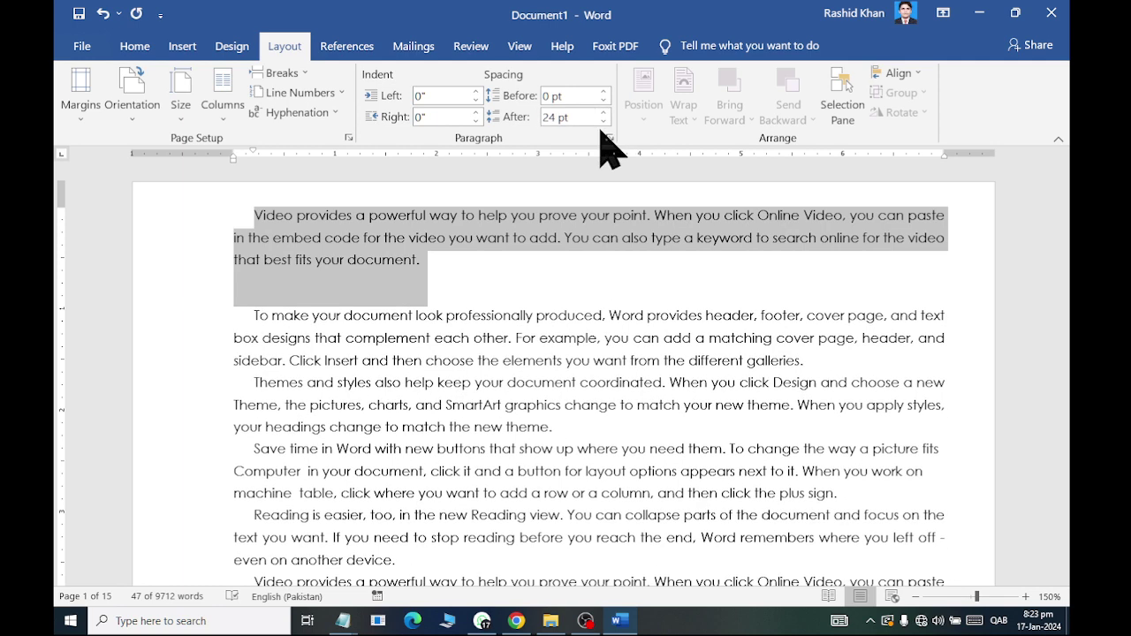
left_click(603, 121)
left_click(604, 121)
left_click(604, 121)
left_click(604, 121)
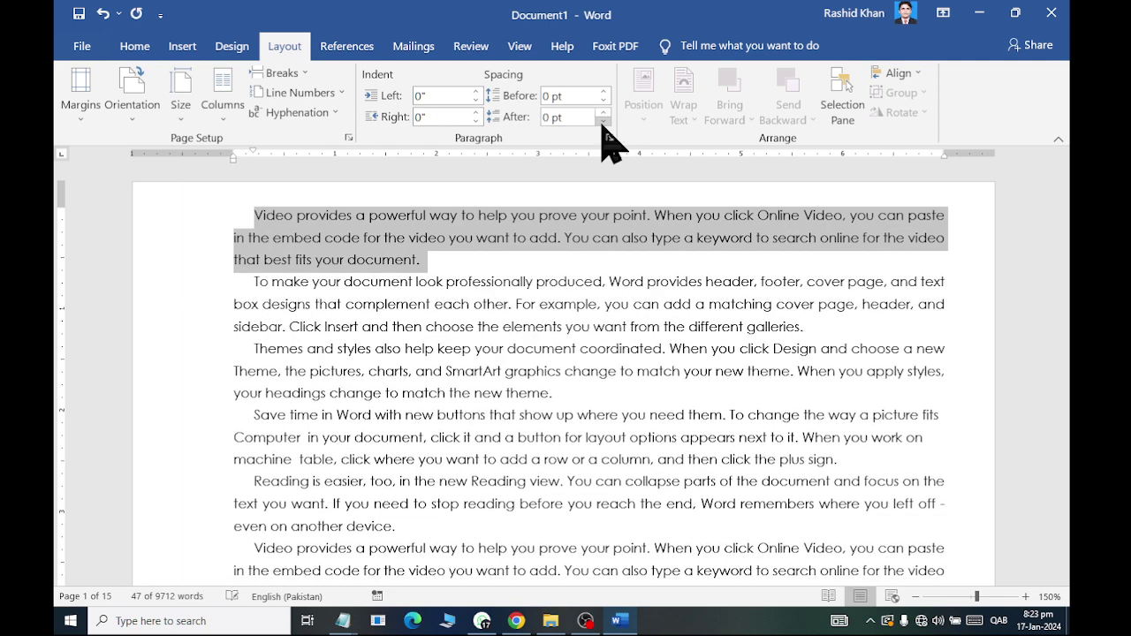
Step: Raise the right indent to 1", then bring it back to 0"
left_click(475, 115)
left_click(476, 115)
left_click(475, 115)
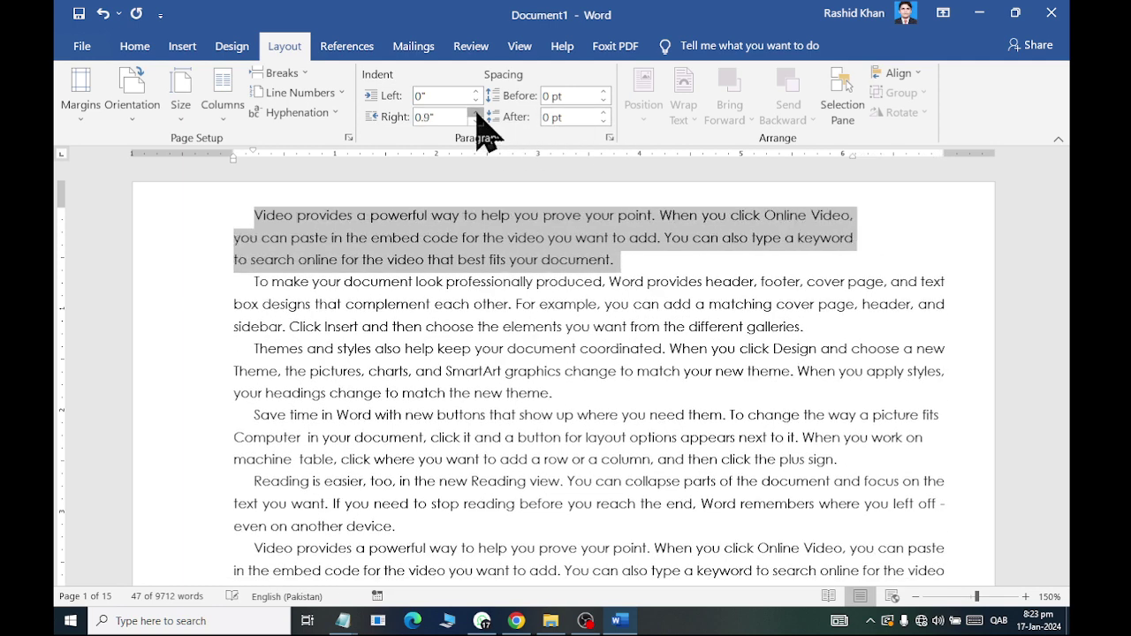
left_click(476, 115)
left_click(476, 121)
left_click(476, 121)
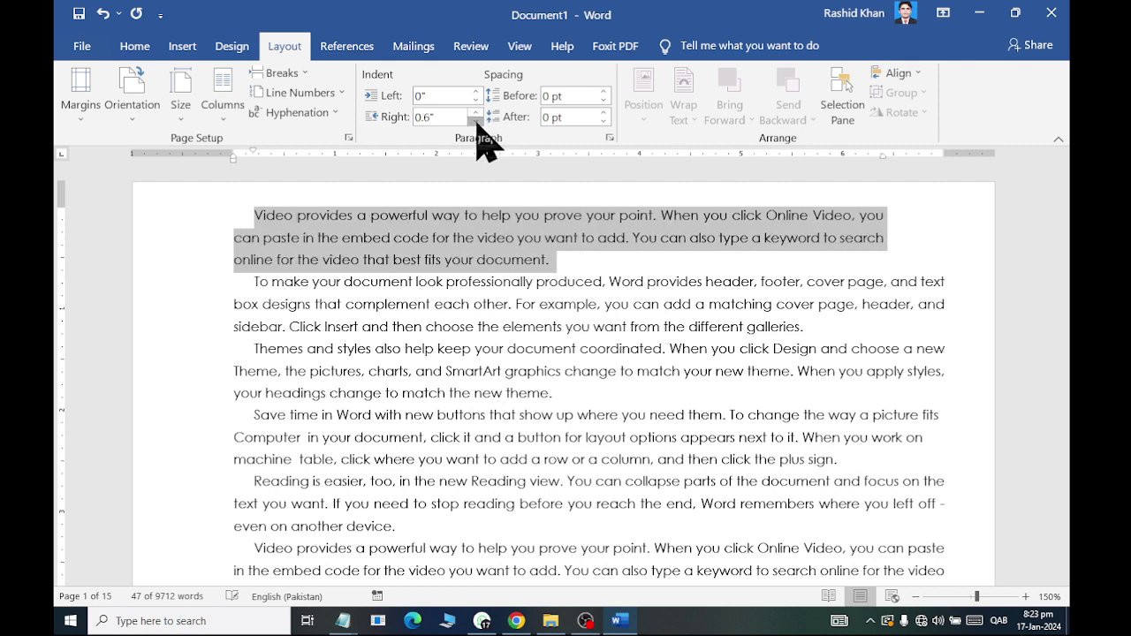
left_click(475, 121)
left_click(475, 121)
left_click(475, 121)
left_click(476, 121)
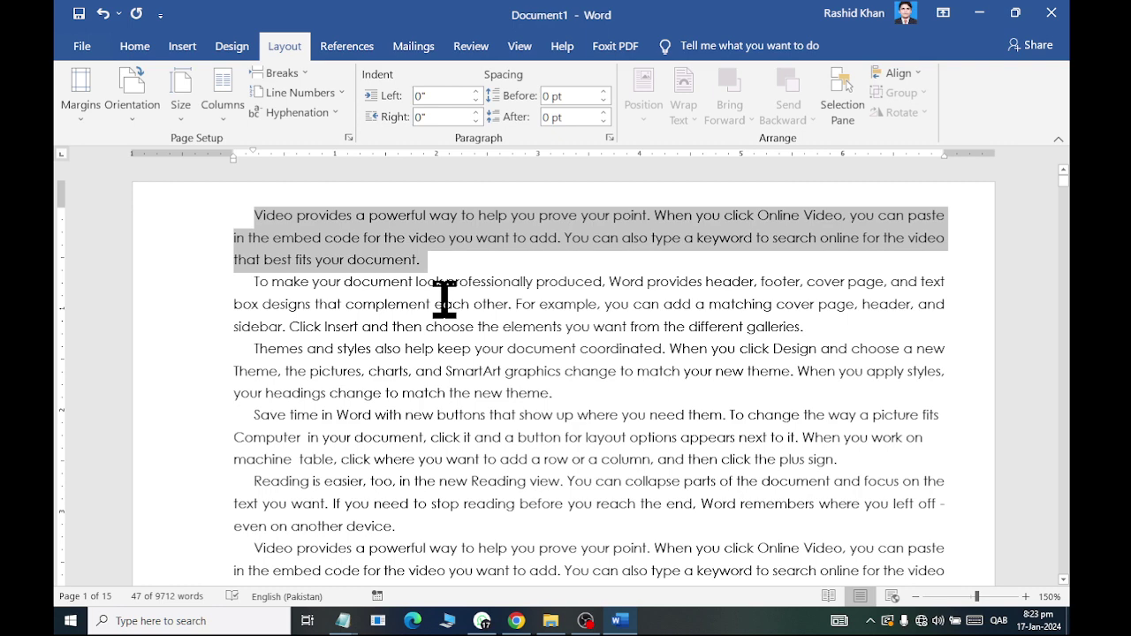
Step: Select paragraphs one to three and set 12 pt spacing before and after
key("ctrl+a")
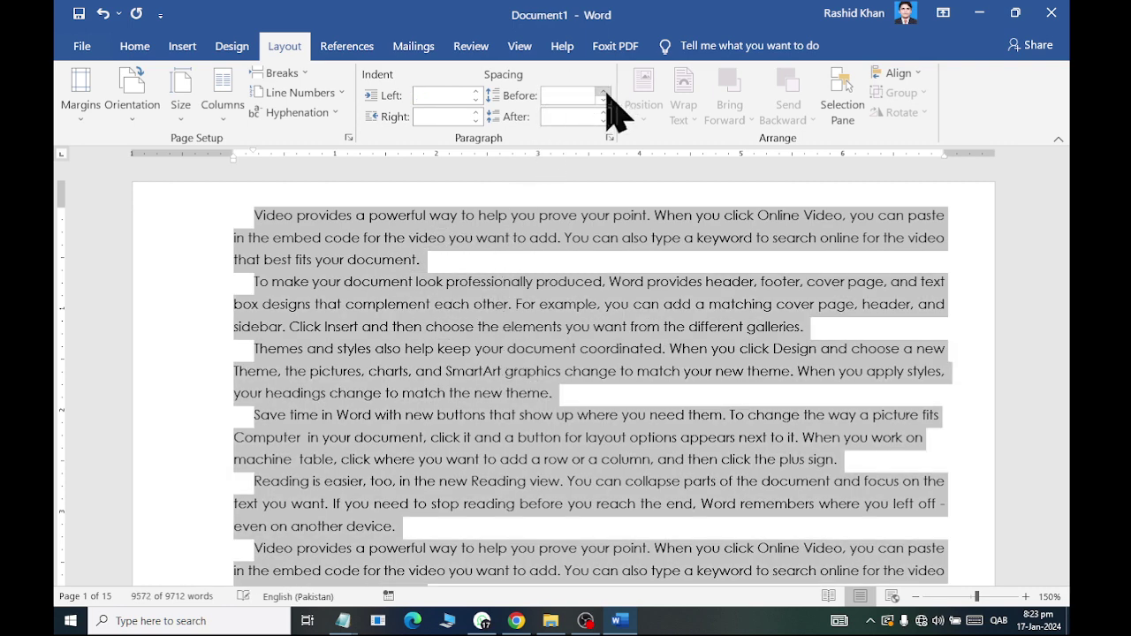
left_click(538, 237)
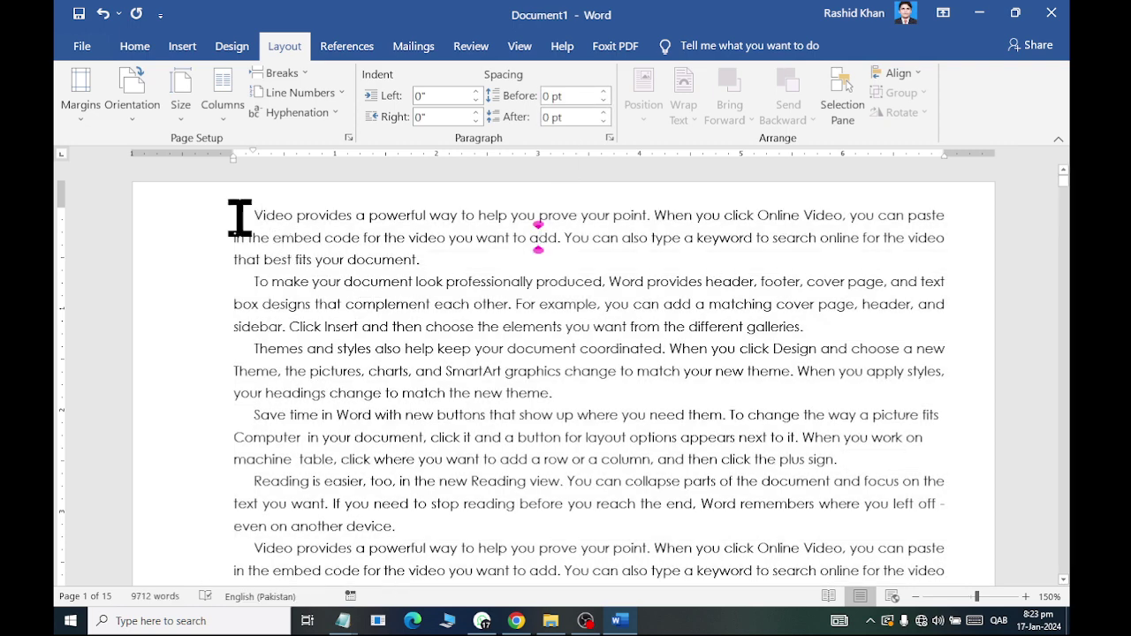
left_click_drag(235, 218, 646, 389)
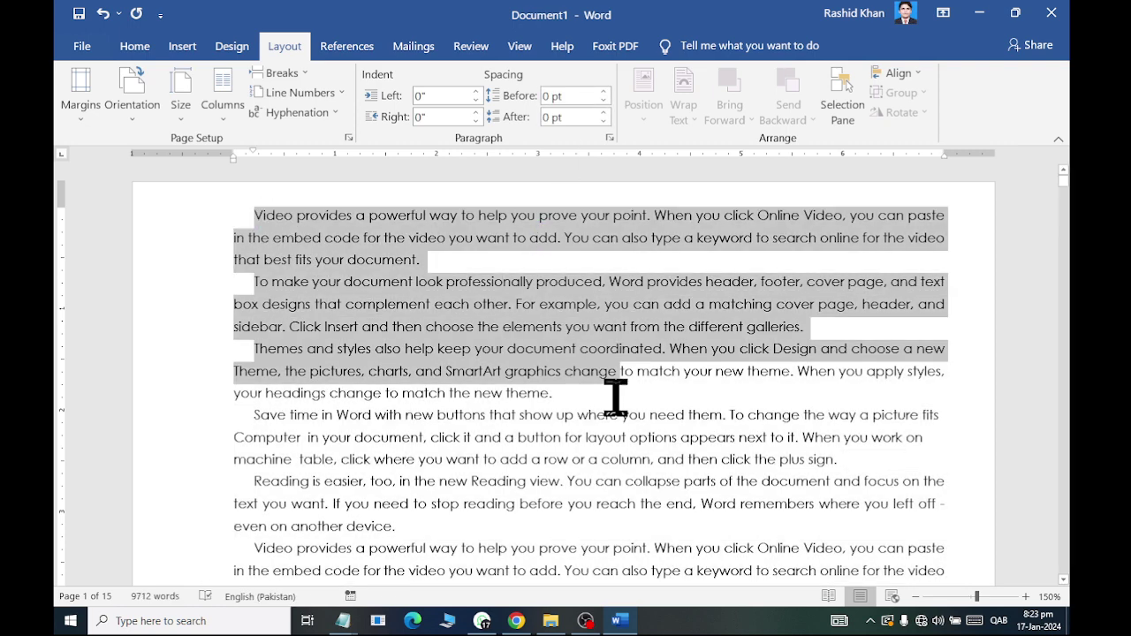
left_click(604, 91)
left_click(604, 92)
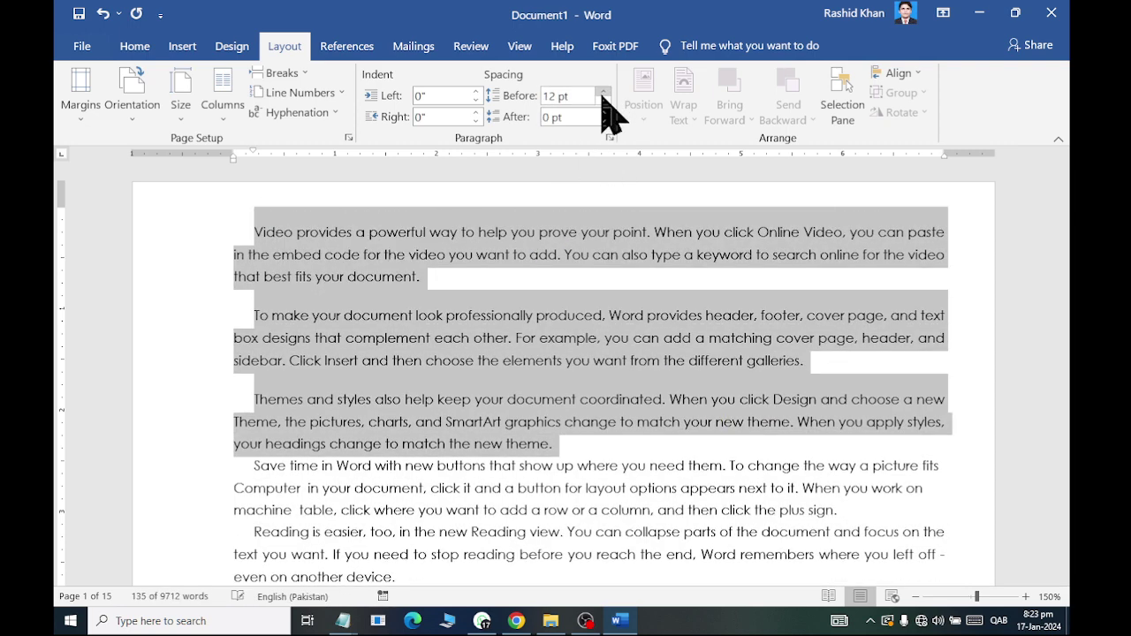
left_click(606, 113)
left_click(606, 113)
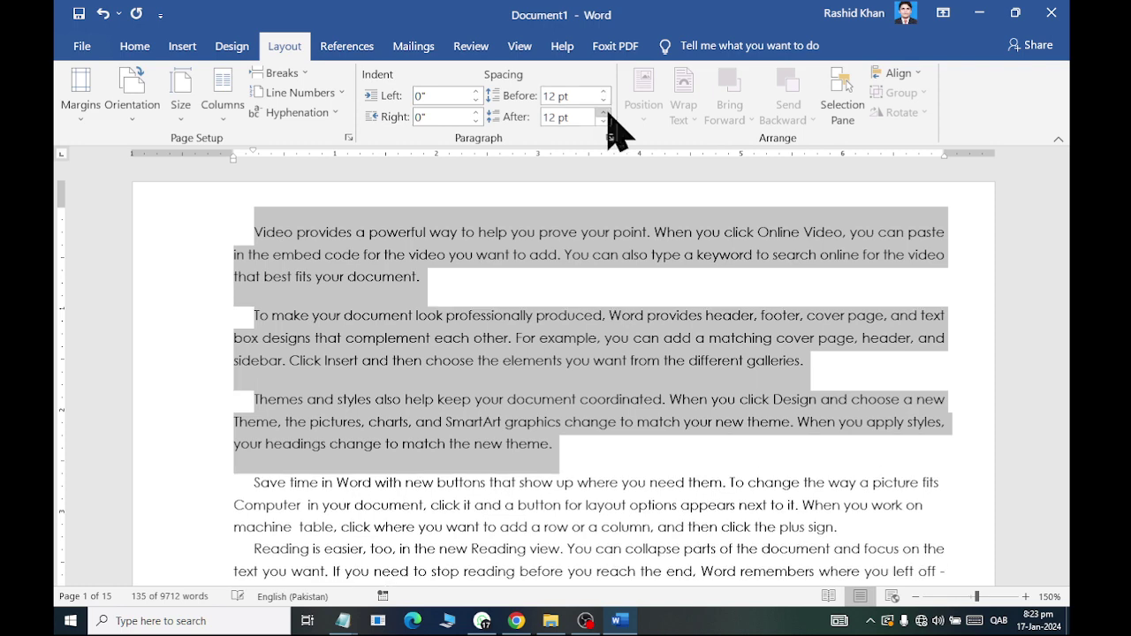
Step: Deselect, place the insertion point in paragraph two, and scroll down
left_click(543, 400)
double_click(383, 277)
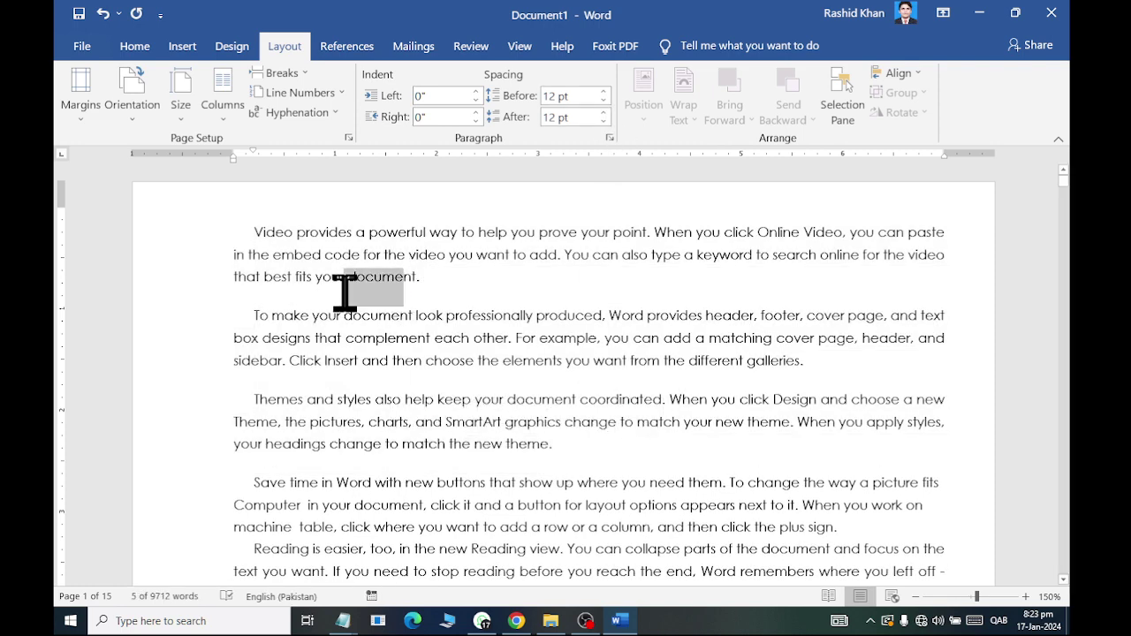
left_click(363, 361)
scroll(718, 460, "down", 3)
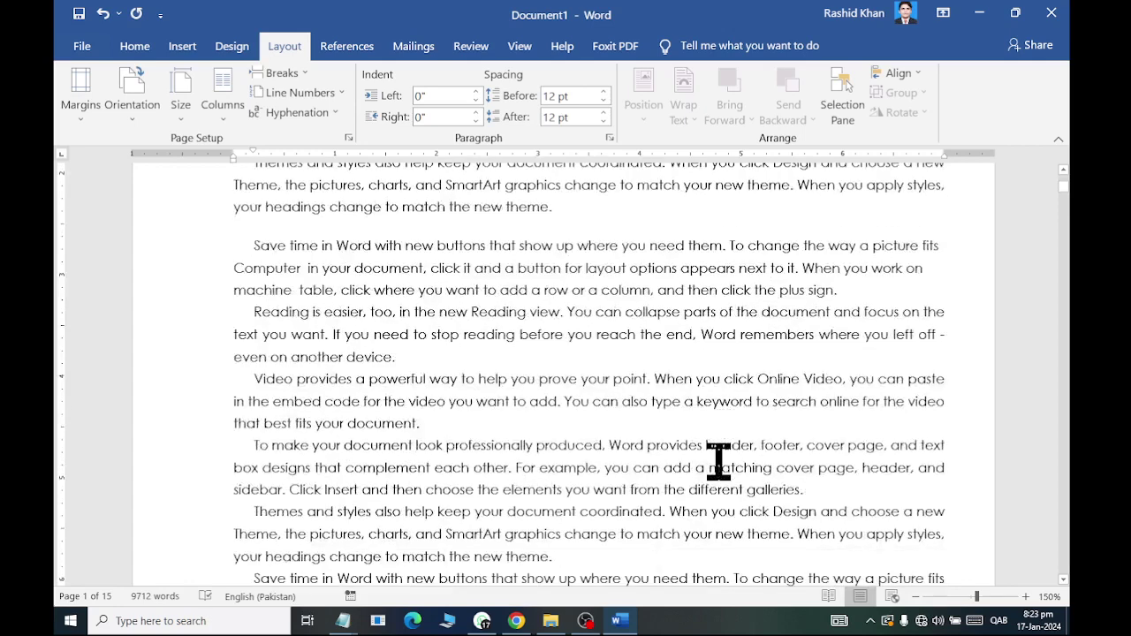
scroll(719, 460, "down", 2)
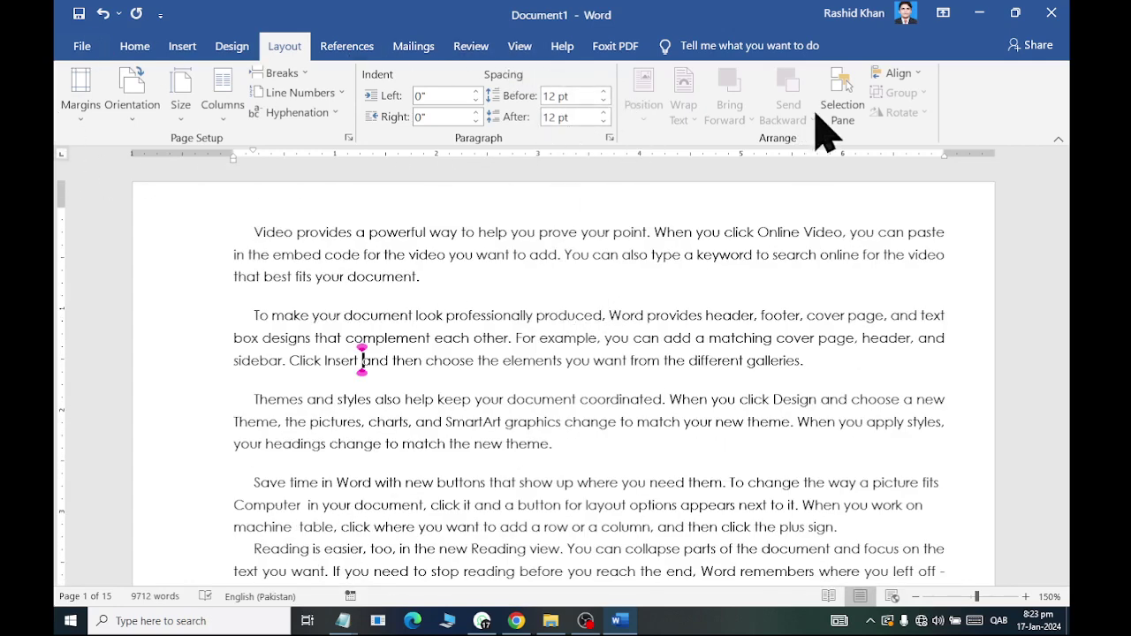
Step: Draw an oval circle over the upper page text and nudge it down-right
left_click(182, 46)
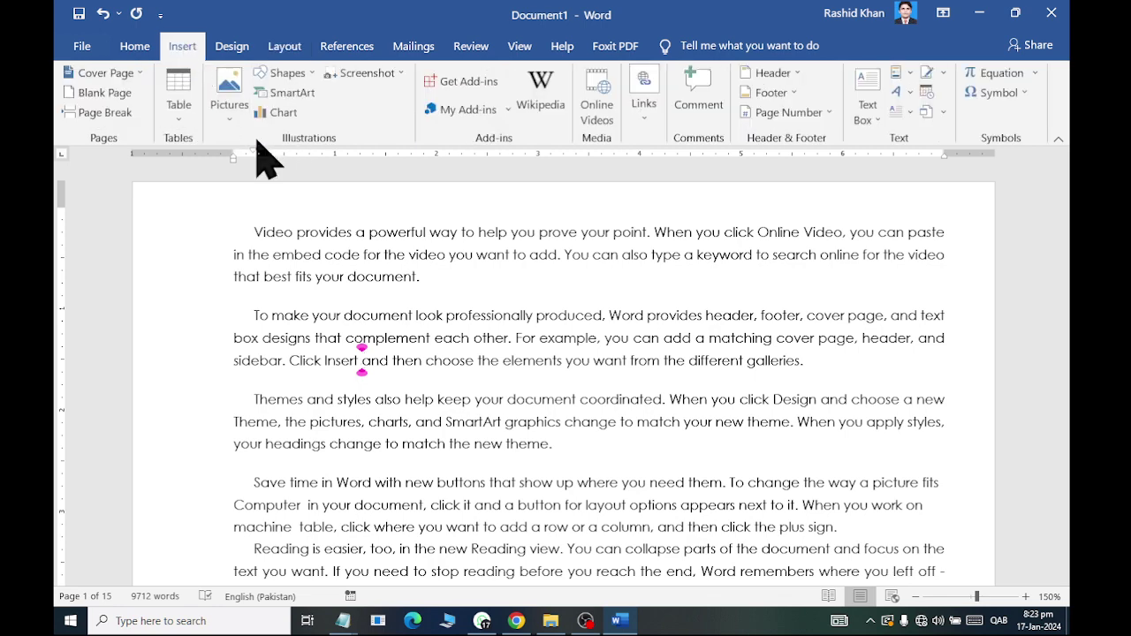
left_click(288, 74)
left_click(334, 120)
left_click_drag(412, 217, 672, 476)
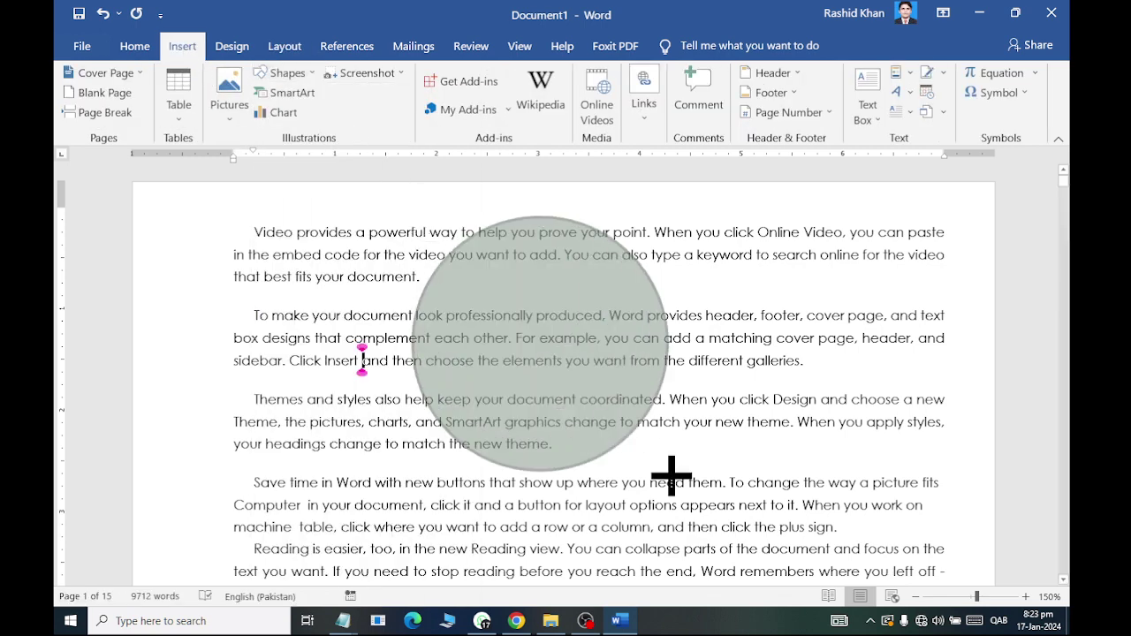
left_click_drag(569, 366, 593, 397)
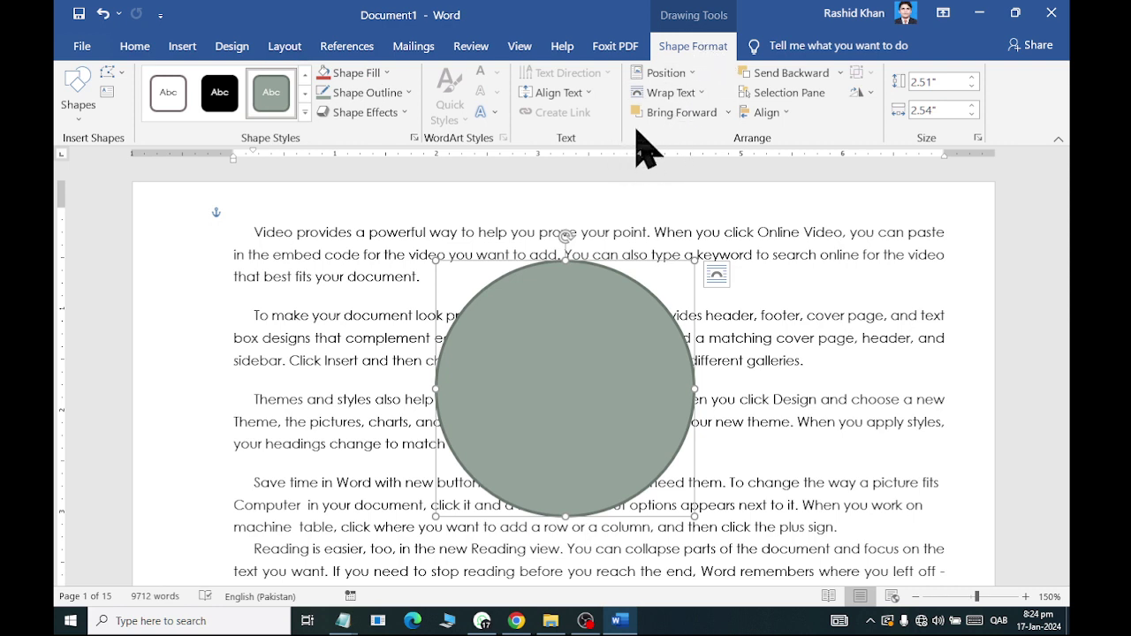
Step: Position the circle at top centre with square text wrapping
left_click(665, 93)
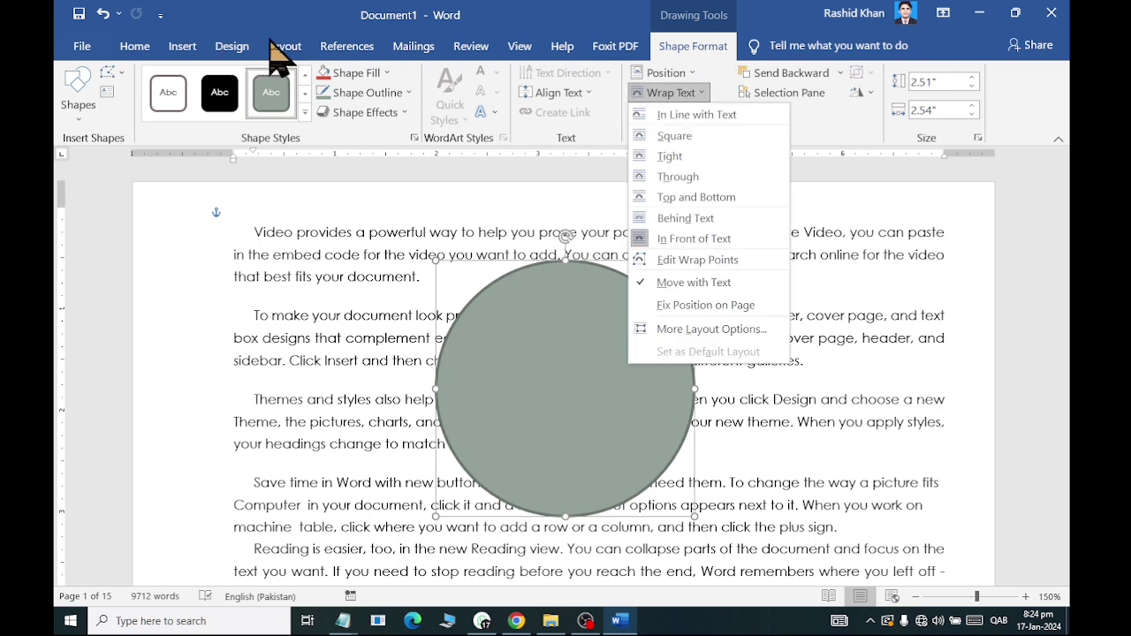
left_click(274, 46)
left_click(648, 115)
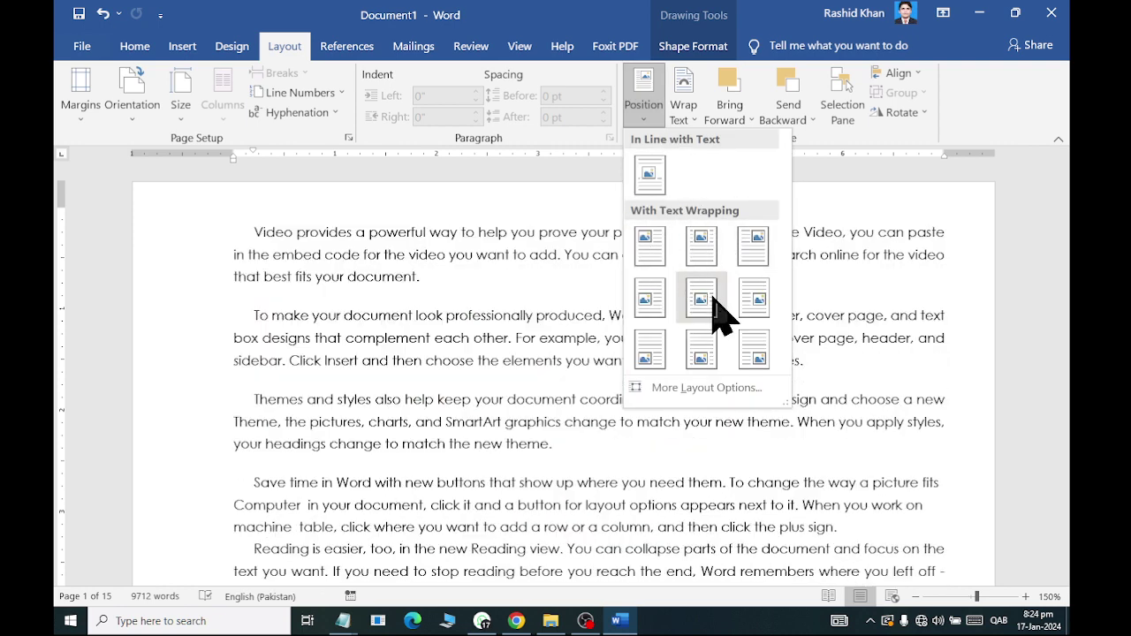
left_click(712, 258)
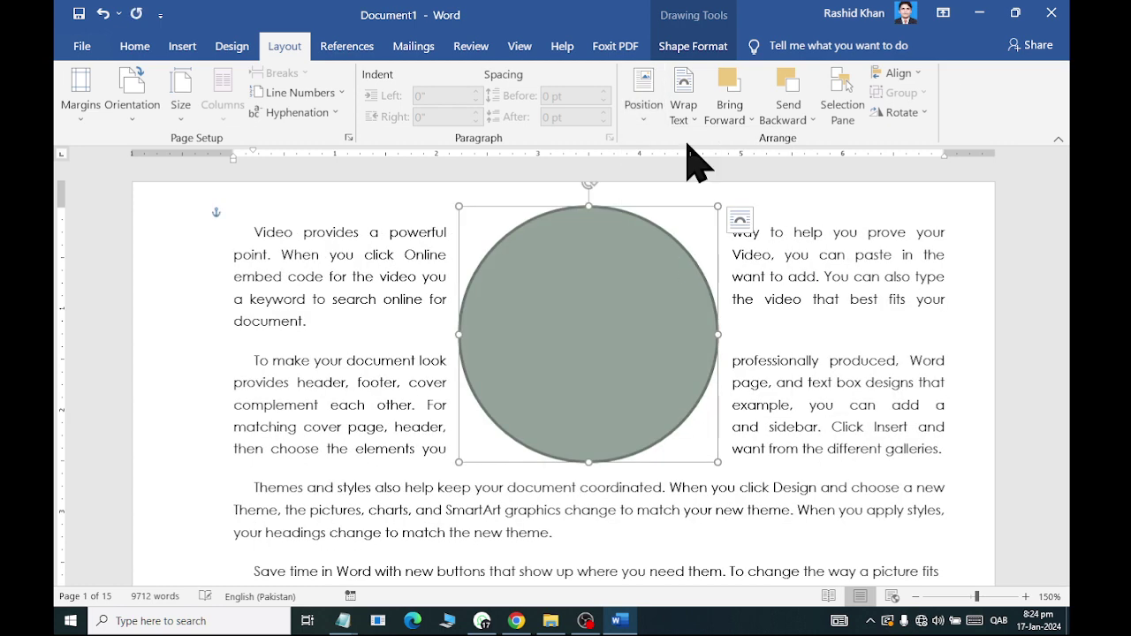
Step: Edit the circle's wrap points and bring it forward
left_click(687, 115)
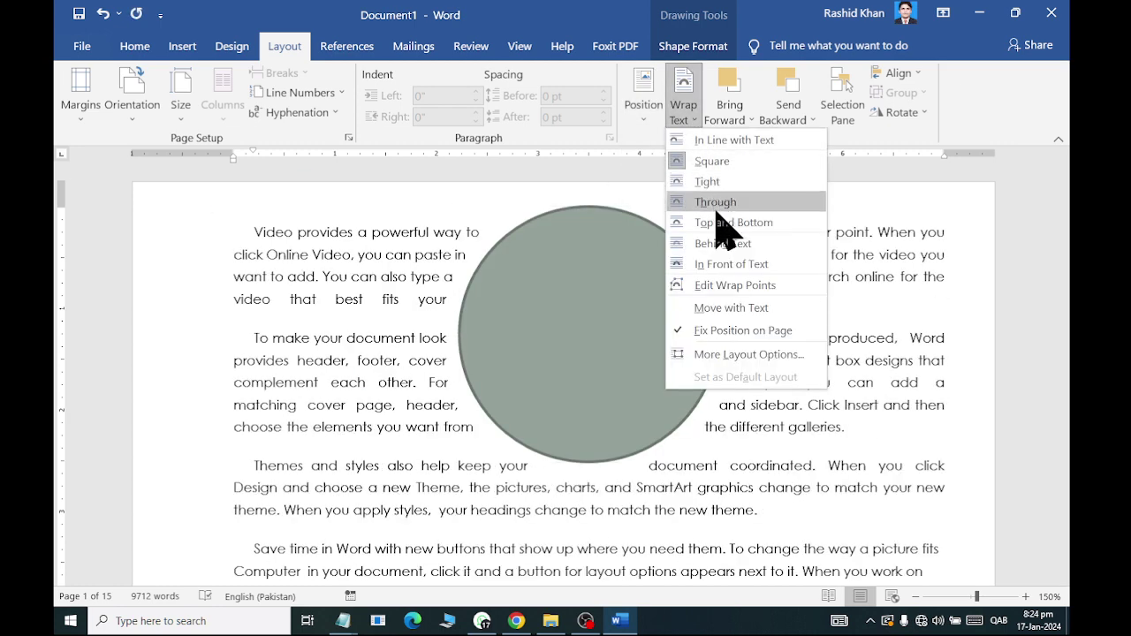
left_click(730, 287)
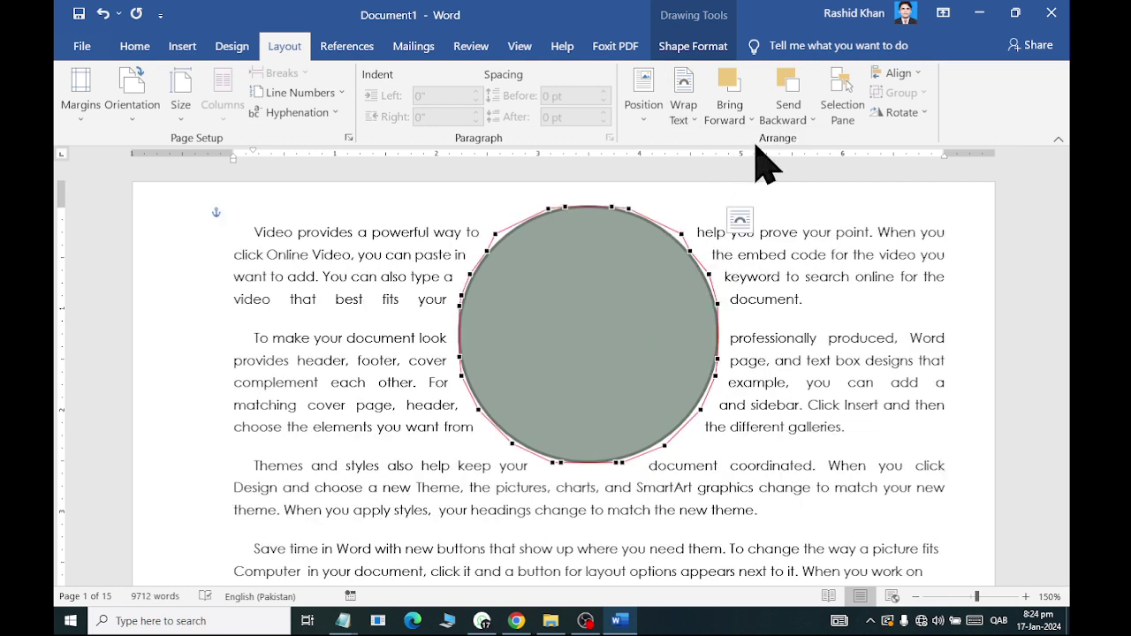
left_click(738, 120)
left_click(734, 161)
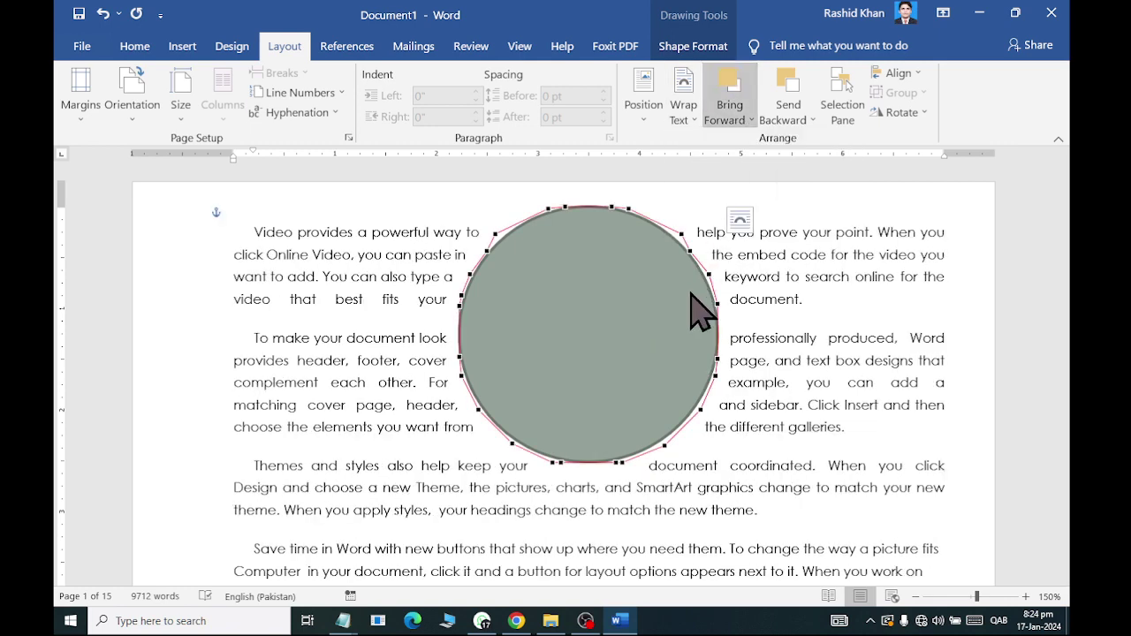
left_click(626, 336)
Step: Copy the grey circle slightly down-right and fill the copy dark red
left_click(614, 368)
left_click_drag(655, 397, 672, 415)
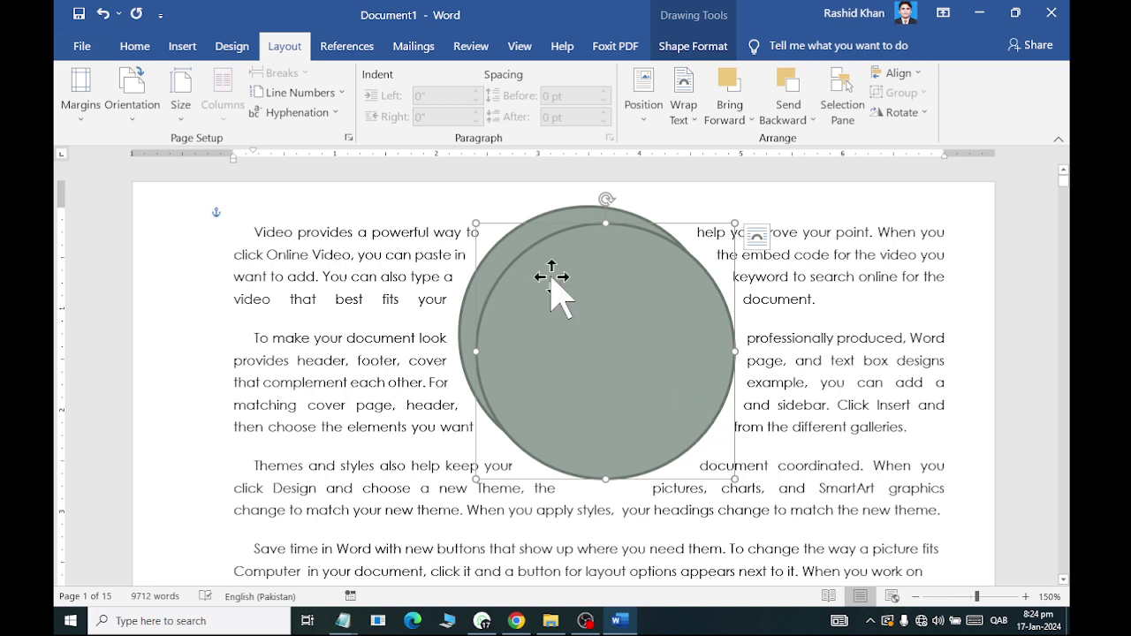
left_click(685, 47)
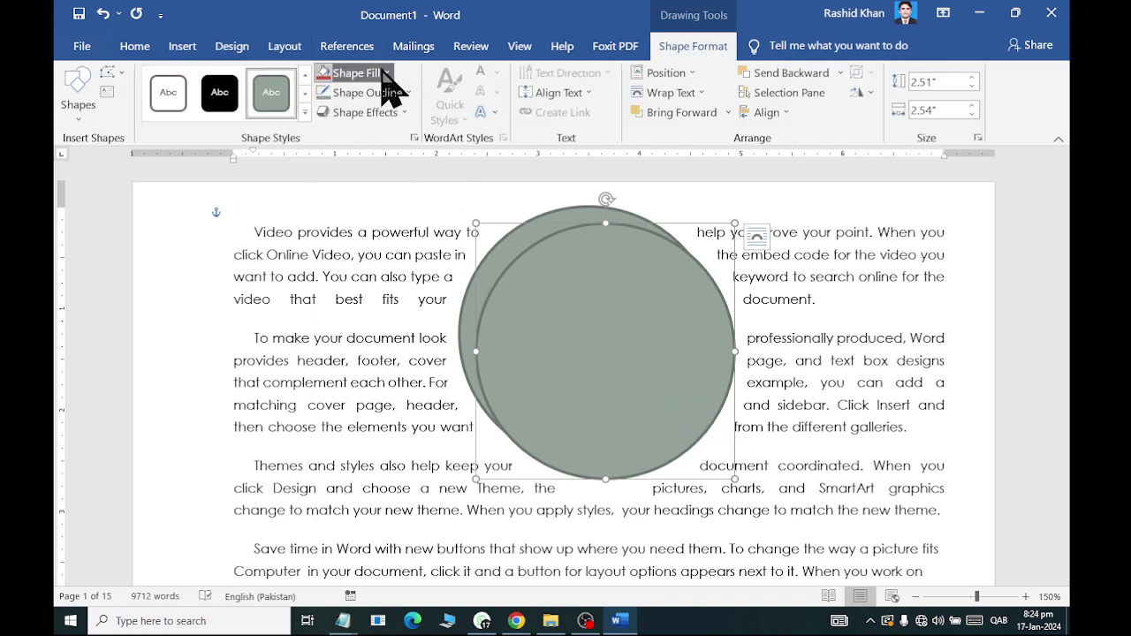
left_click(386, 72)
left_click(412, 186)
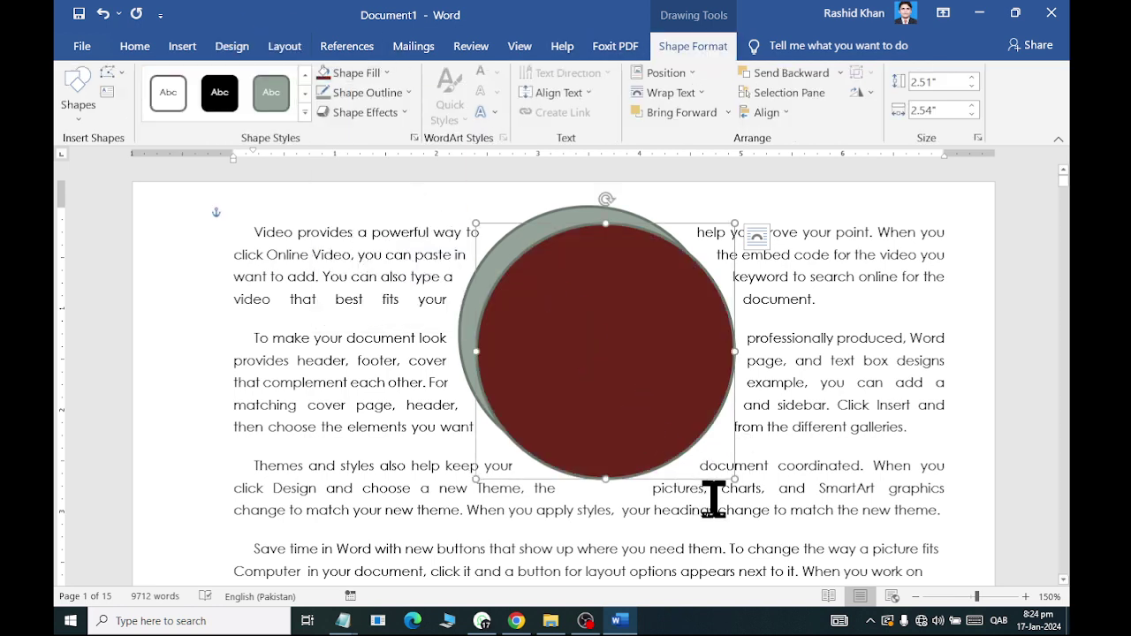
Step: Shrink the red circle inside the grey one, keep it on top, height 2.3"
left_click_drag(722, 473, 690, 442)
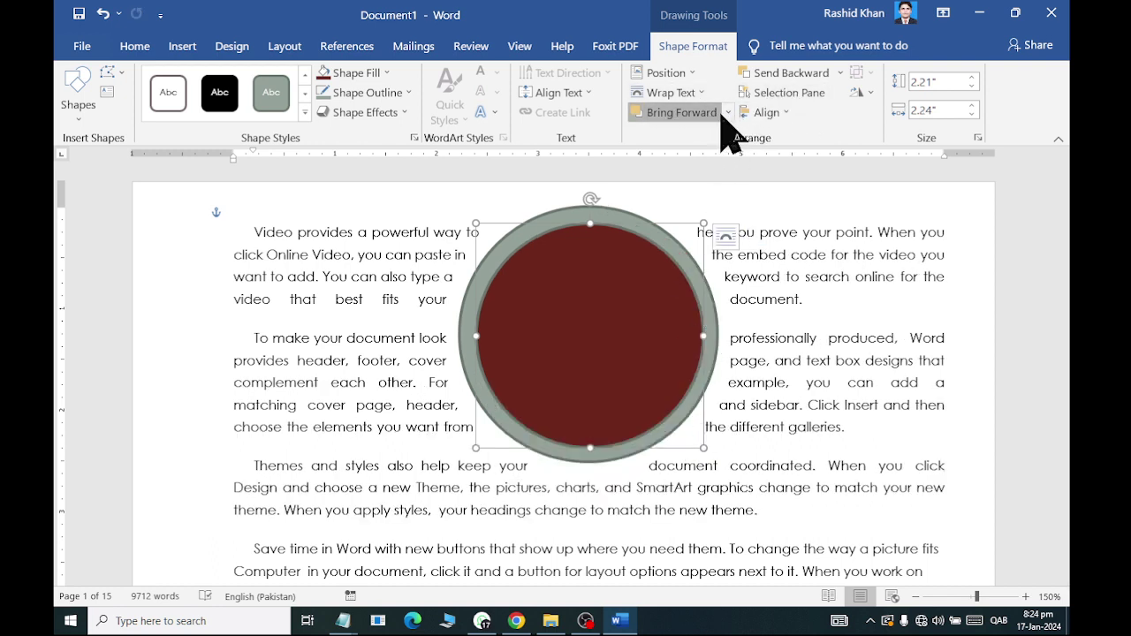
left_click(805, 77)
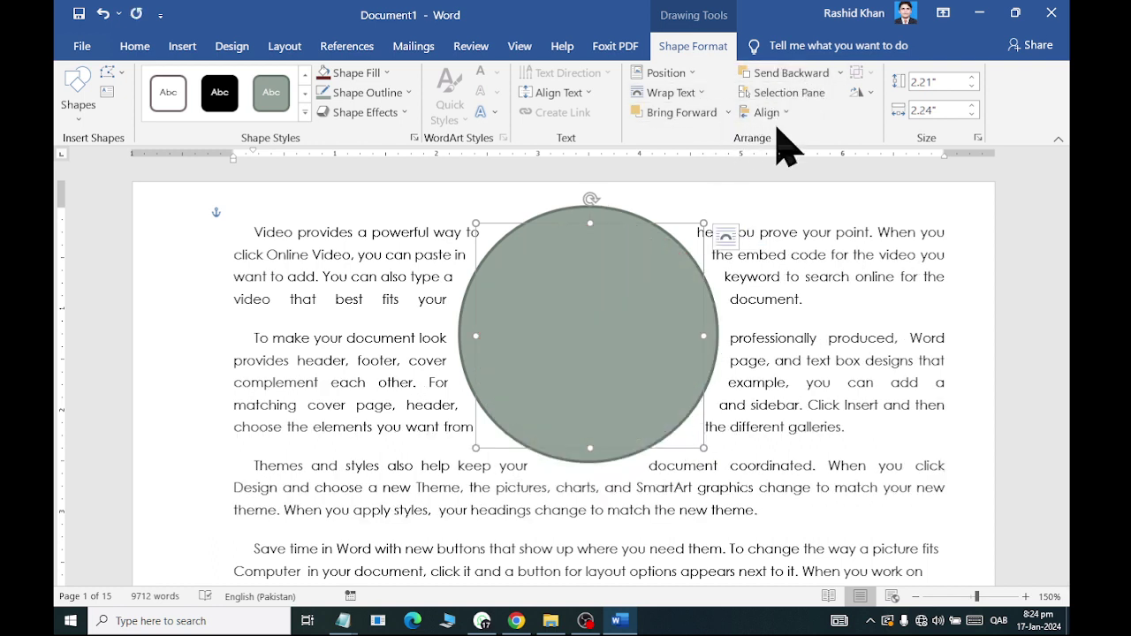
left_click(679, 113)
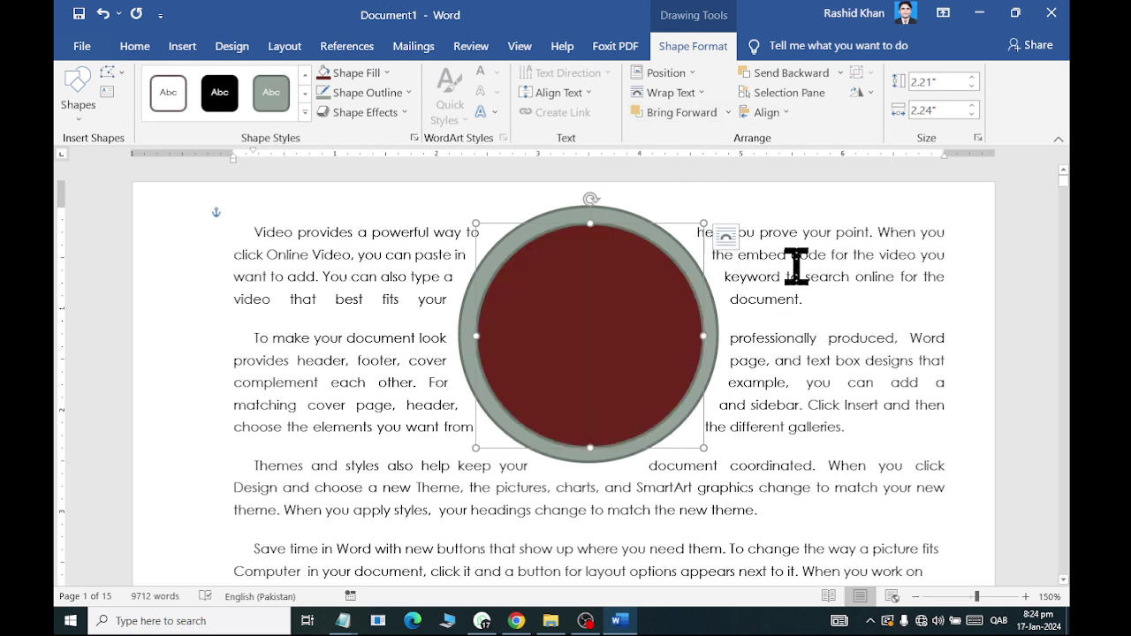
left_click(973, 78)
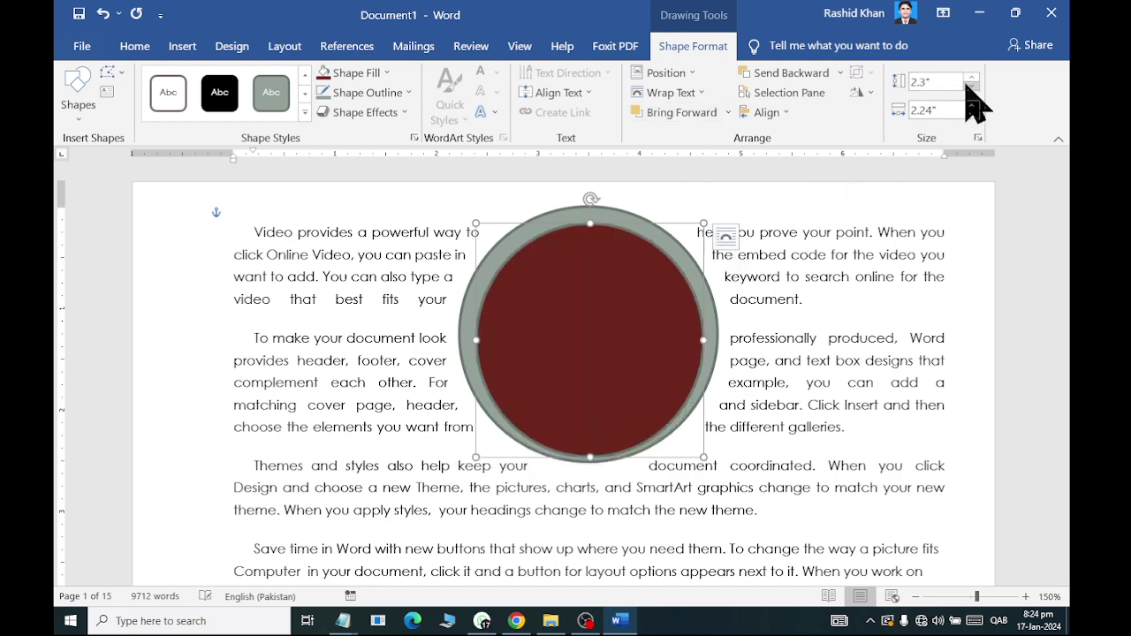